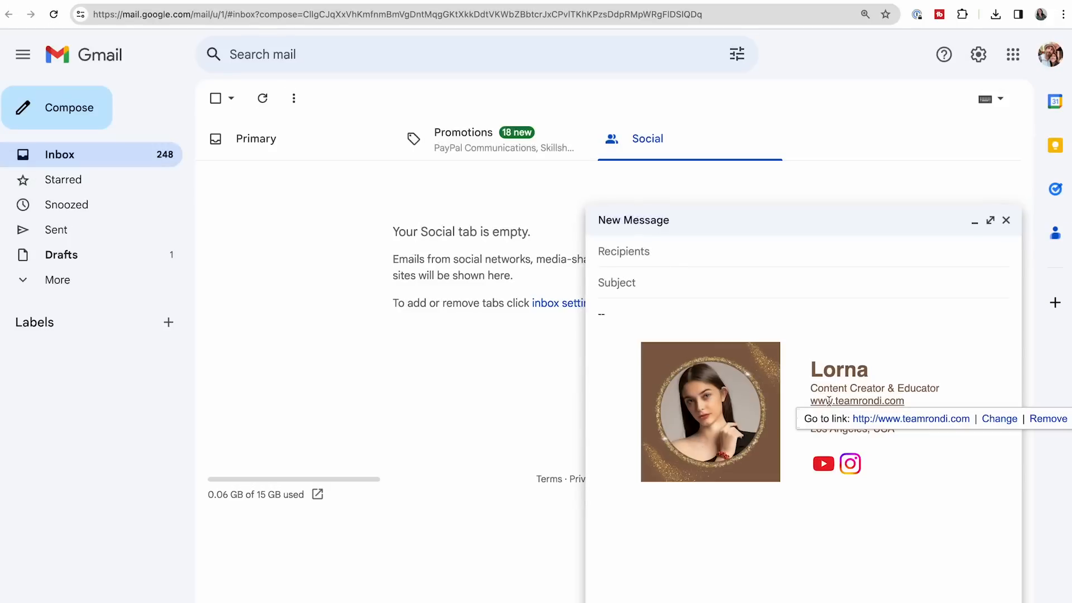
# Check the links behind the YouTube and Instagram icons in the new message's email signature
pyautogui.click(823, 463)
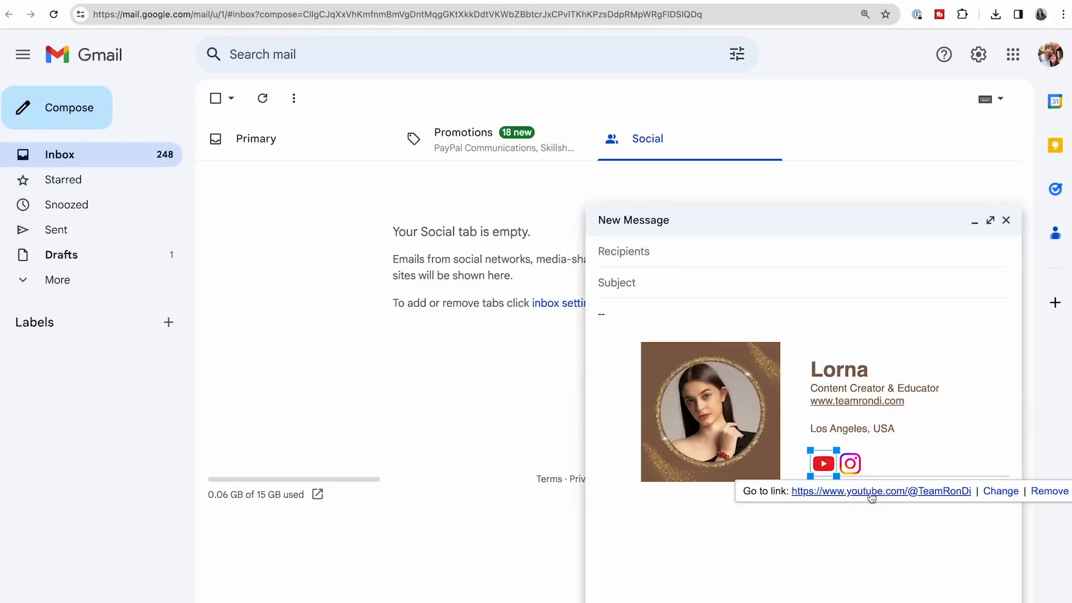
pyautogui.click(854, 464)
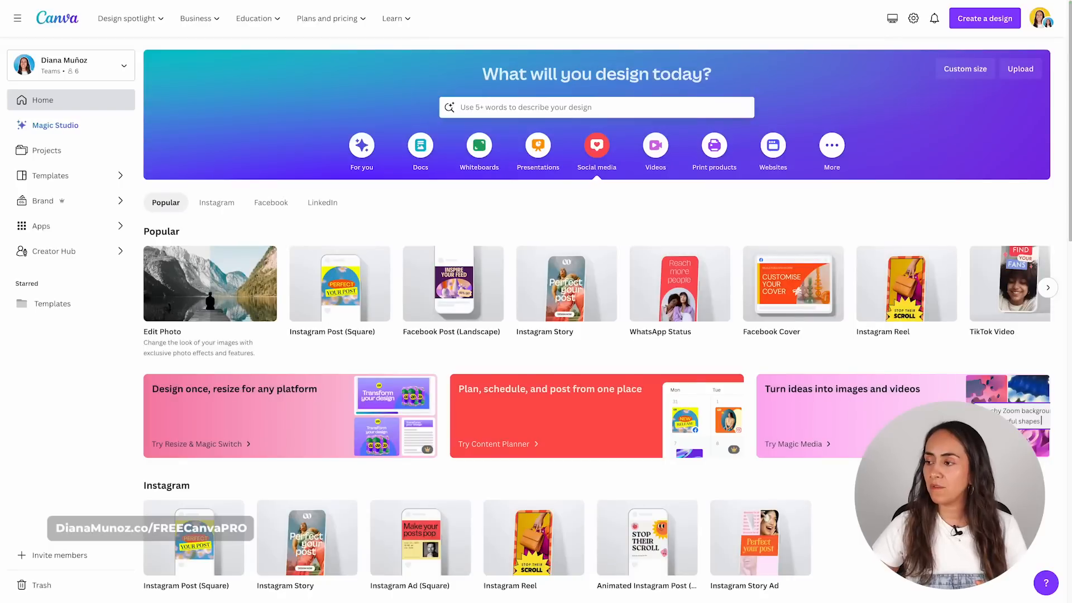
# Search Canva for "profile photo" templates and browse the designs
pyautogui.click(715, 103)
pyautogui.write('profile photo')
pyautogui.press('Return')
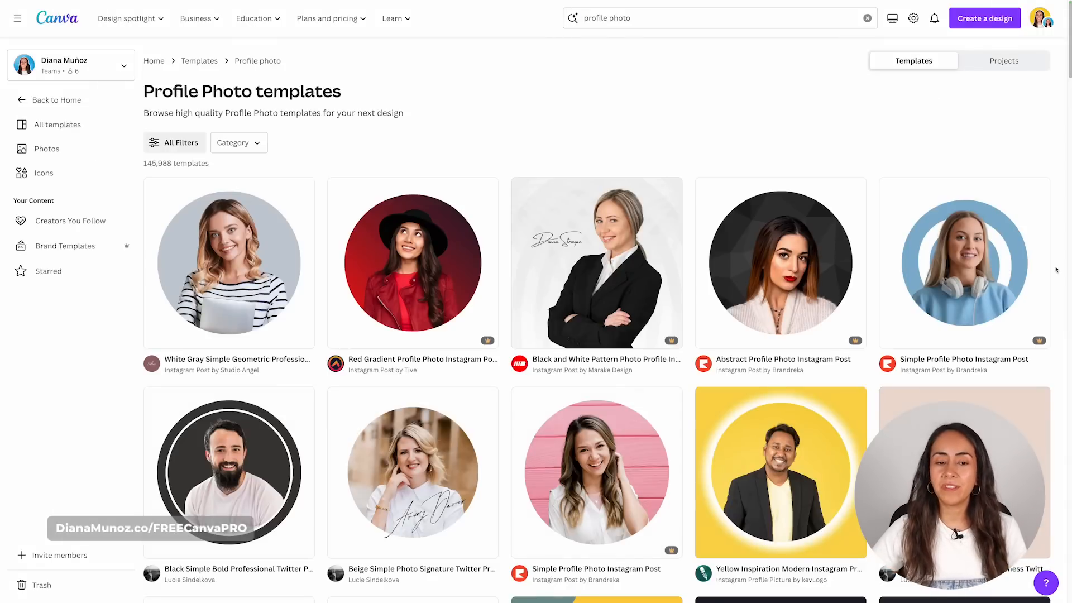
pyautogui.scroll(-2, 1056, 270)
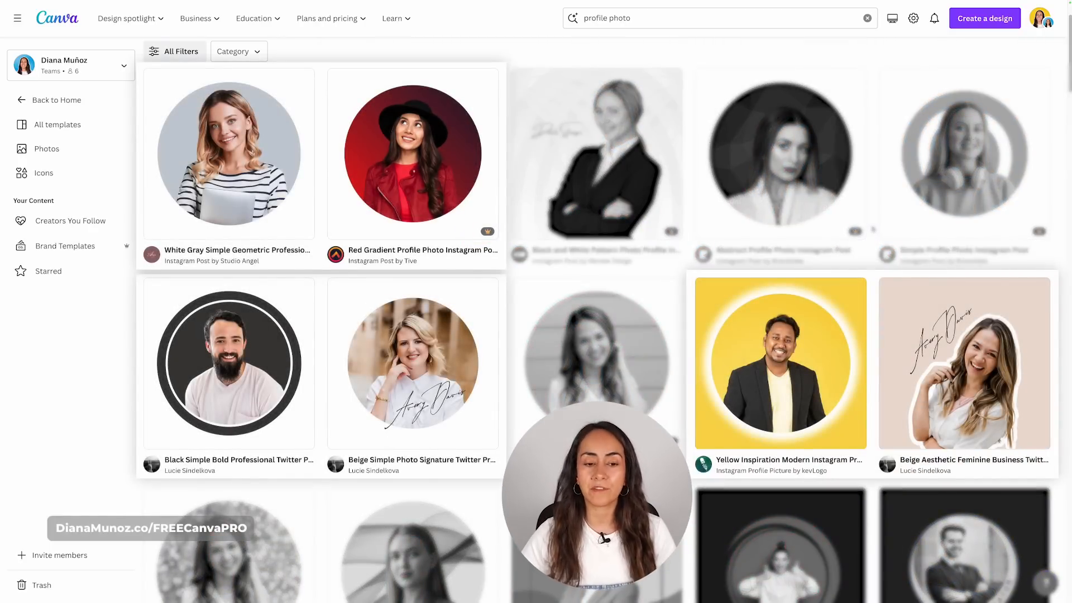
pyautogui.scroll(-3, 871, 227)
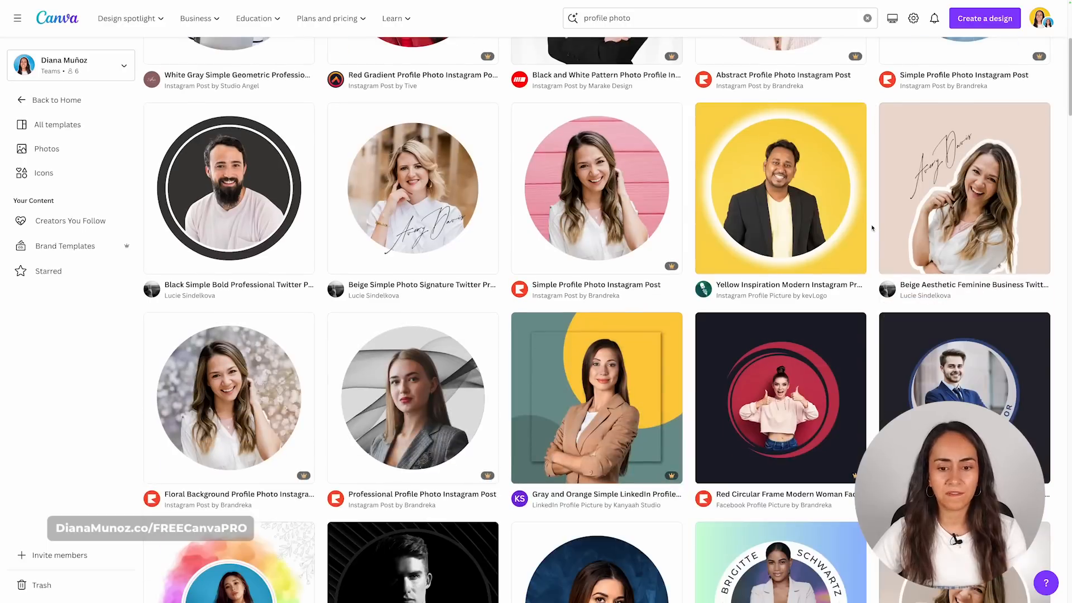
pyautogui.scroll(-8, 872, 228)
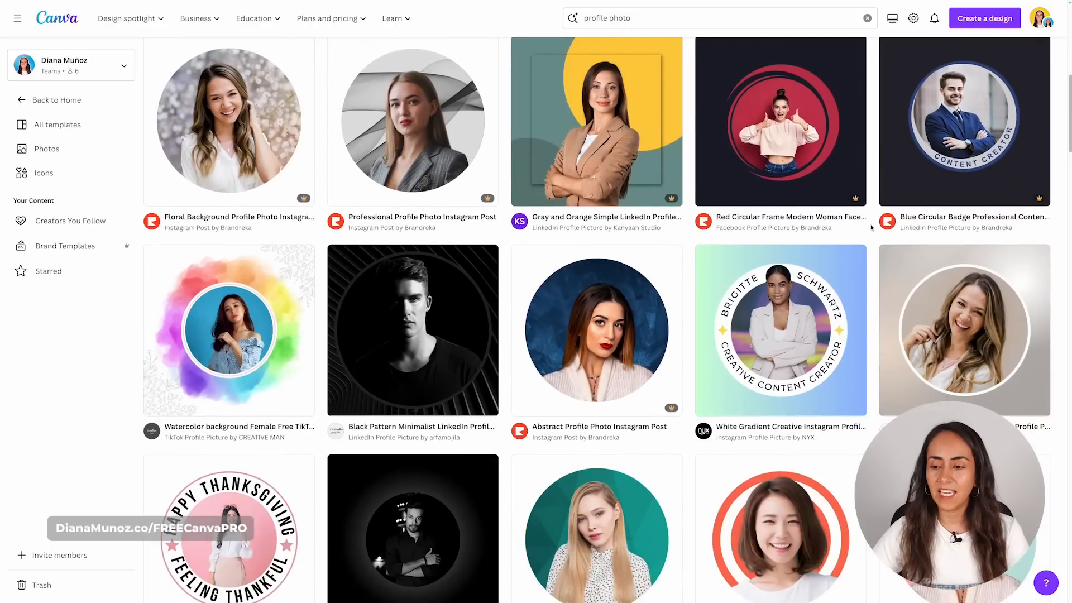
pyautogui.scroll(-6, 871, 227)
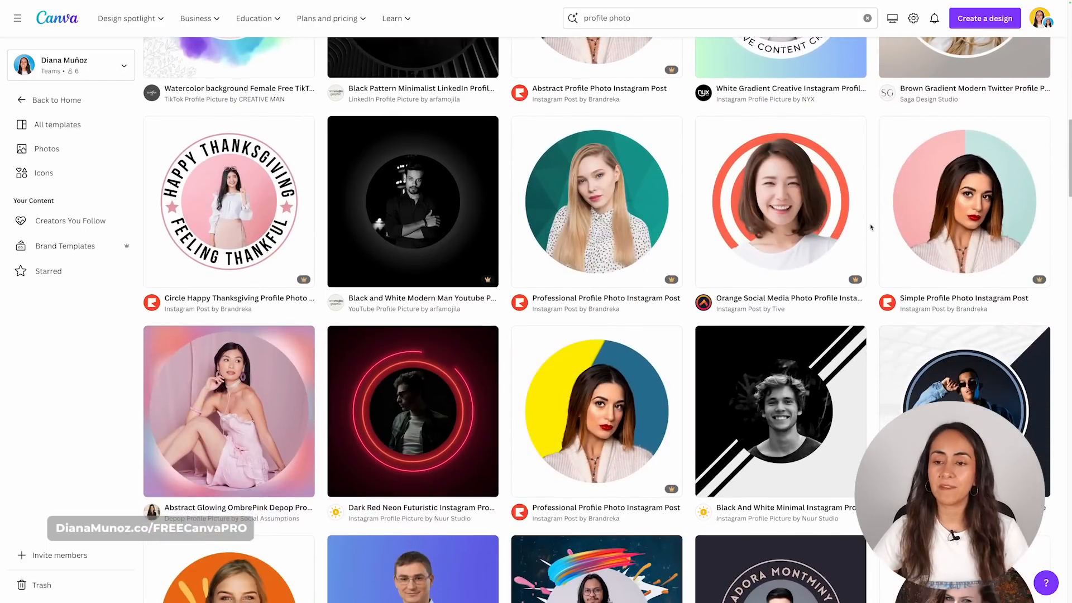
pyautogui.scroll(-2, 868, 223)
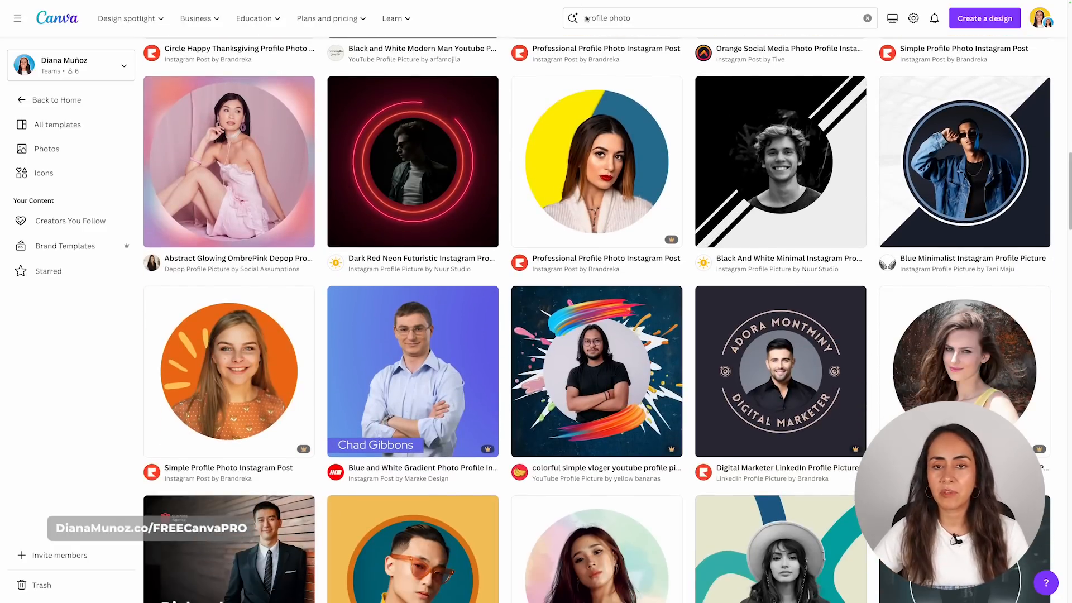
# Change the template search to "profile picture" and browse the designs
pyautogui.moveTo(641, 19); pyautogui.dragTo(606, 17)
pyautogui.moveTo(392, 23); pyautogui.dragTo(353, 24)
pyautogui.write('profile picture')
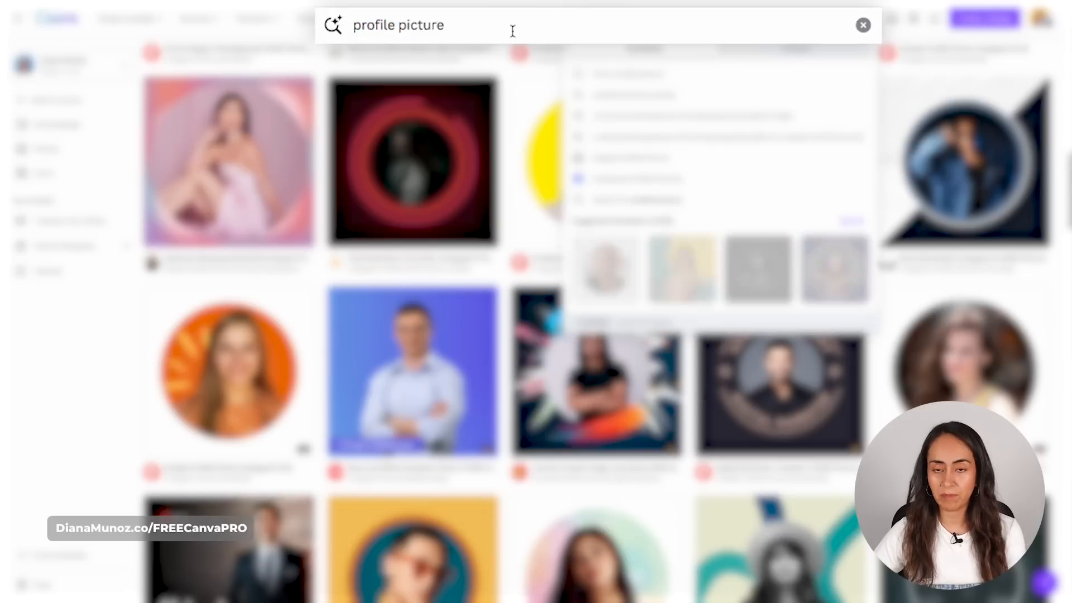
pyautogui.press('Return')
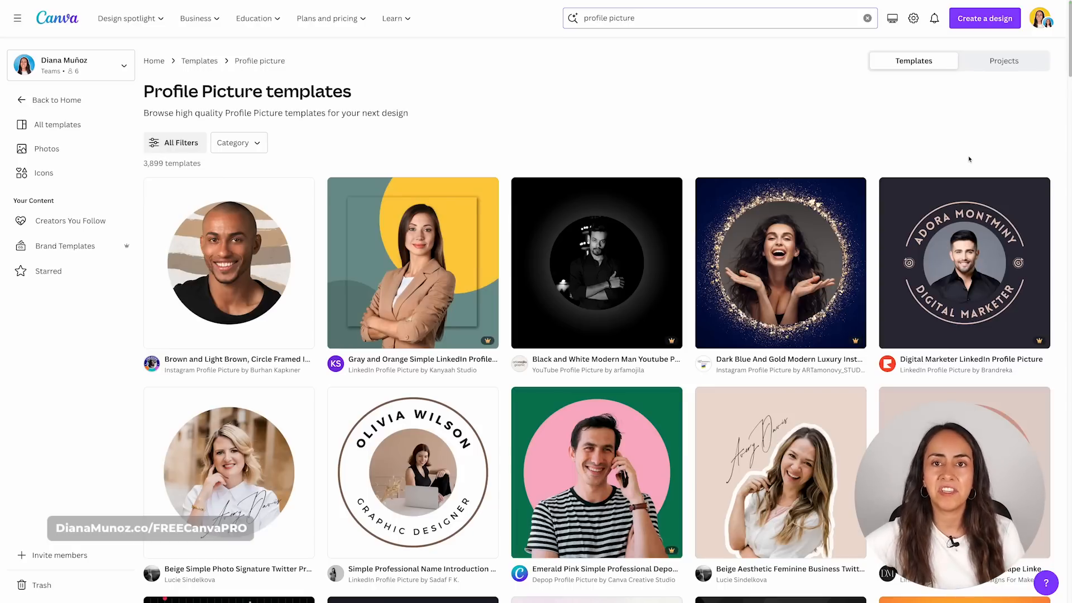
pyautogui.scroll(-5, 968, 159)
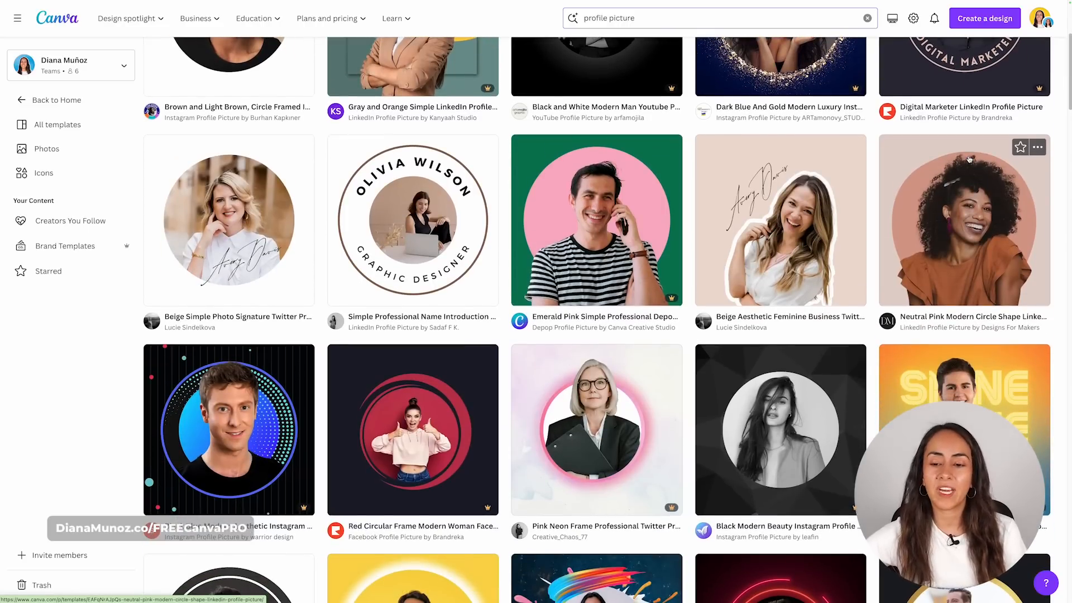
pyautogui.scroll(-6, 969, 160)
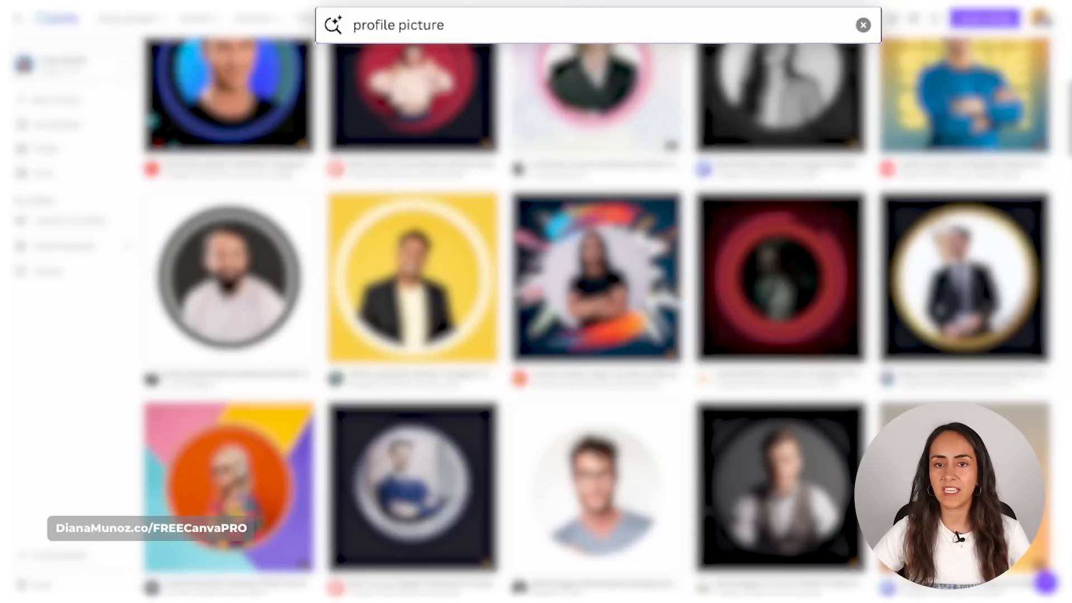
# Change the template search to "linktree profile" and look through the designs
pyautogui.press('BackSpace')
pyautogui.press('BackSpace')
pyautogui.press('BackSpace')
pyautogui.press('BackSpace')
pyautogui.press('BackSpace')
pyautogui.press('BackSpace')
pyautogui.press('BackSpace')
pyautogui.press('BackSpace')
pyautogui.click(355, 25)
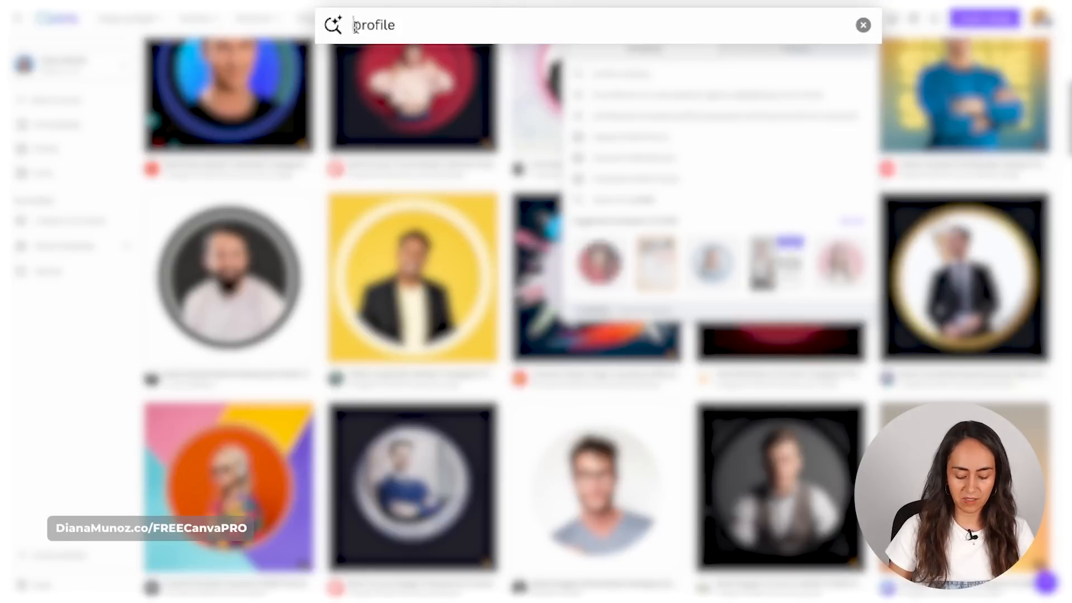
pyautogui.write('linktree')
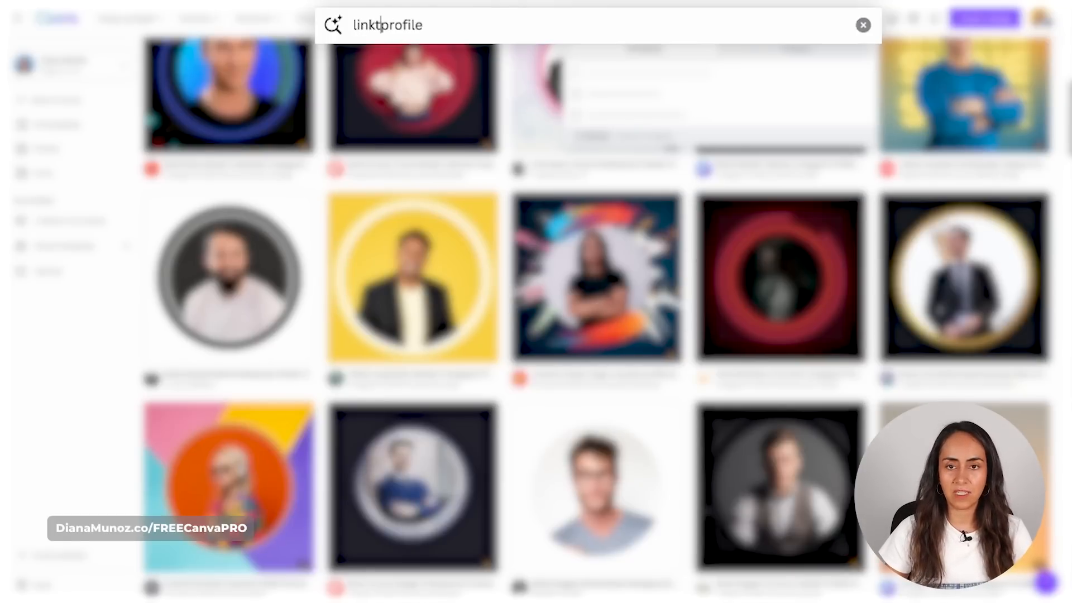
pyautogui.press('Return')
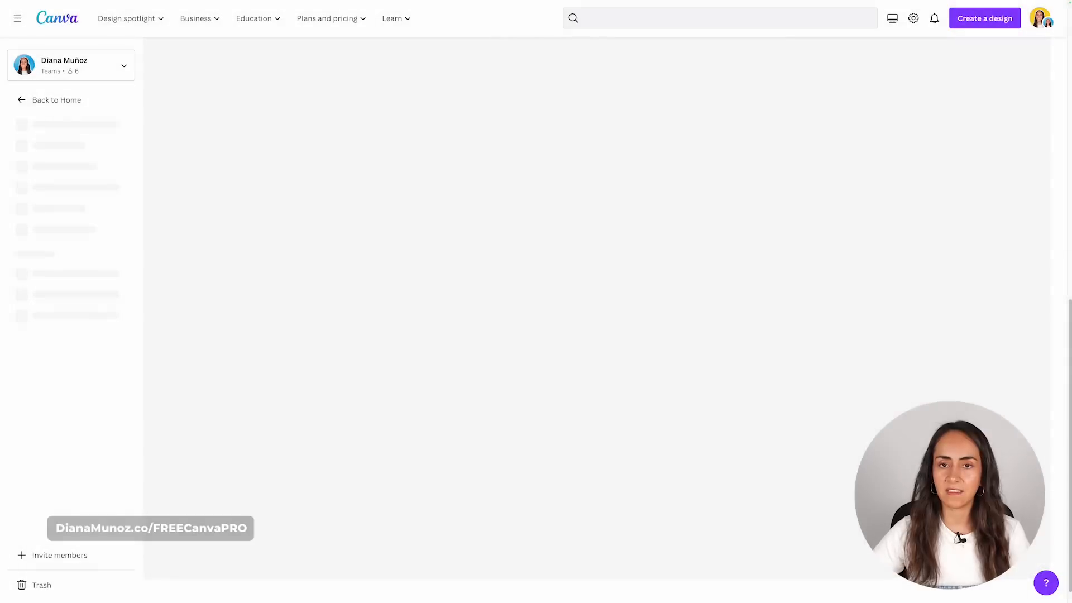
pyautogui.scroll(-5, 1043, 128)
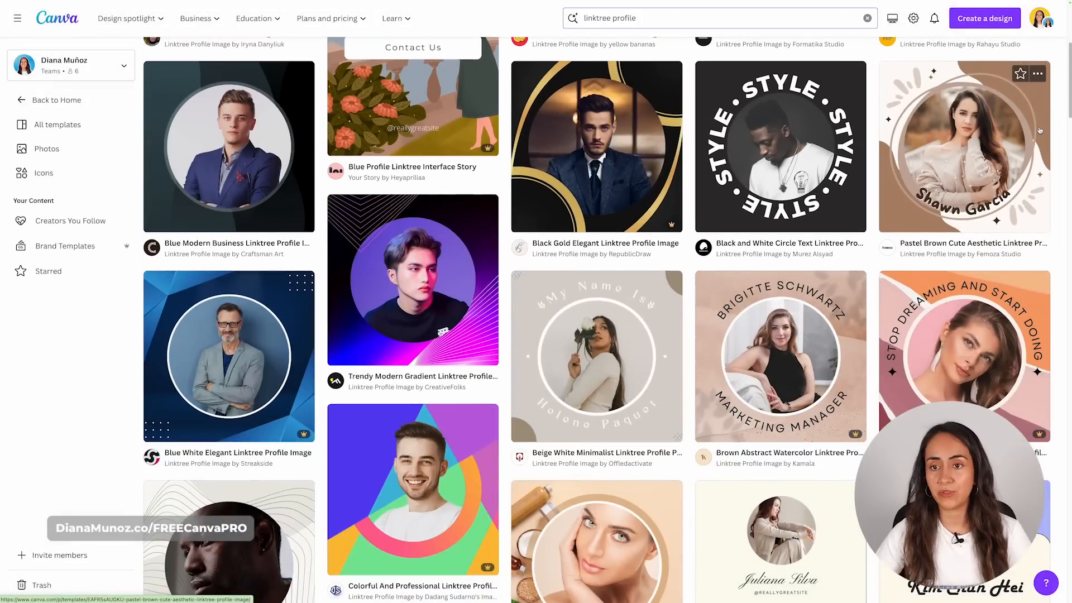
pyautogui.scroll(-3, 1034, 129)
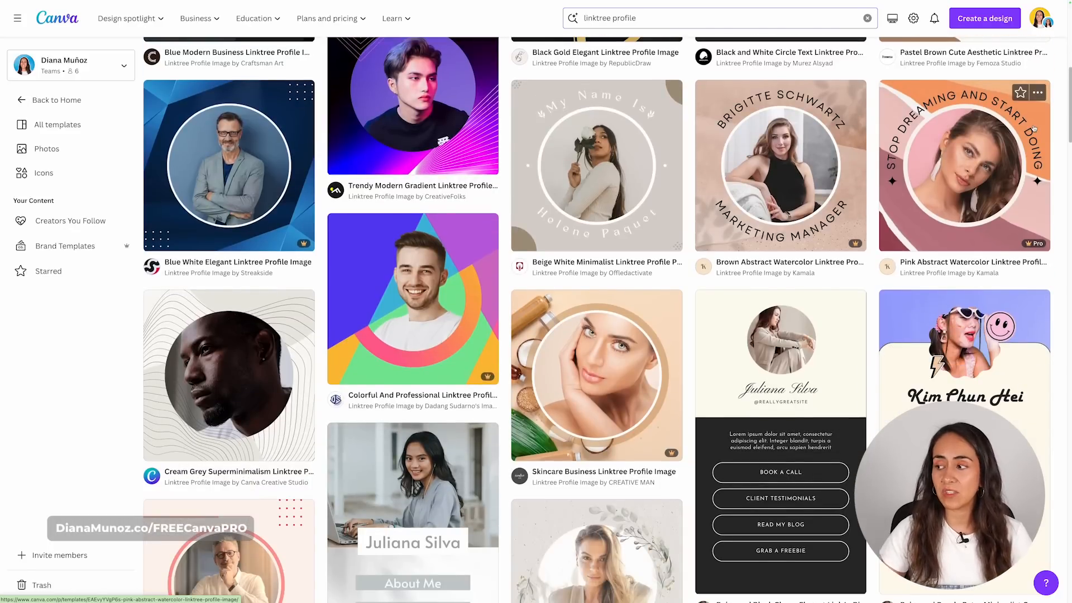
# Search for "profile picture" templates and start customizing the Neutral Pink Modern Circle Shape LinkedIn Profile Picture template
pyautogui.click(580, 17)
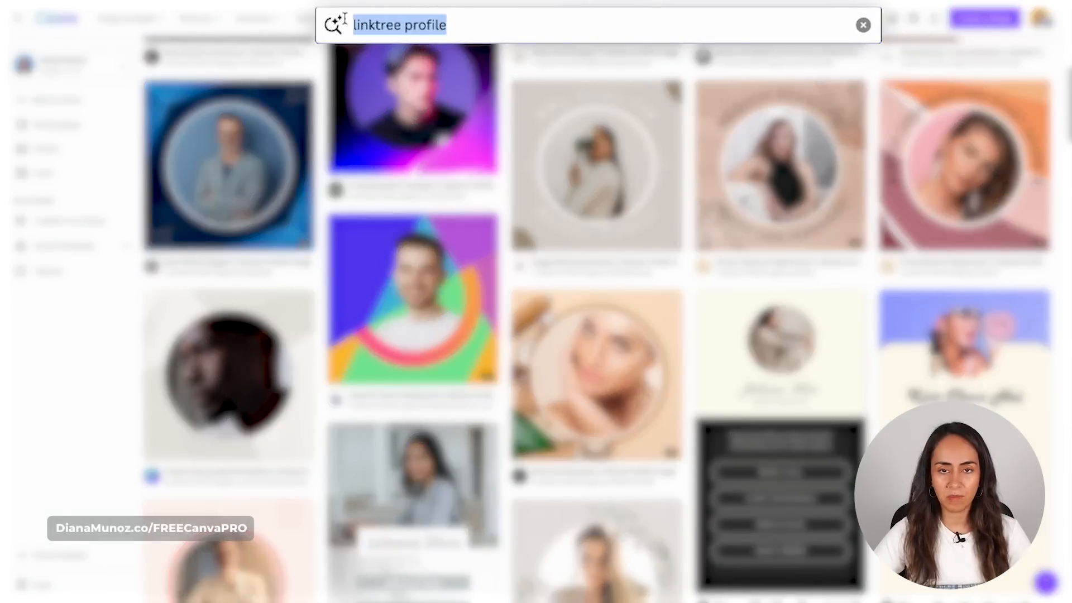
pyautogui.write('profile pictur')
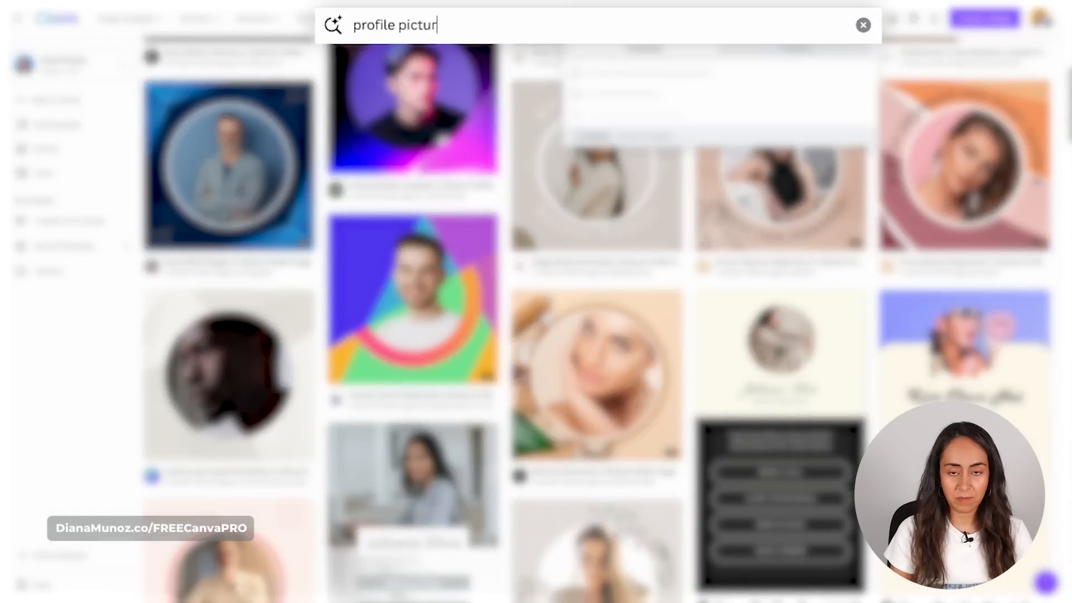
pyautogui.write('e')
pyautogui.press('Return')
pyautogui.scroll(-2, 987, 402)
pyautogui.moveTo(987, 402)
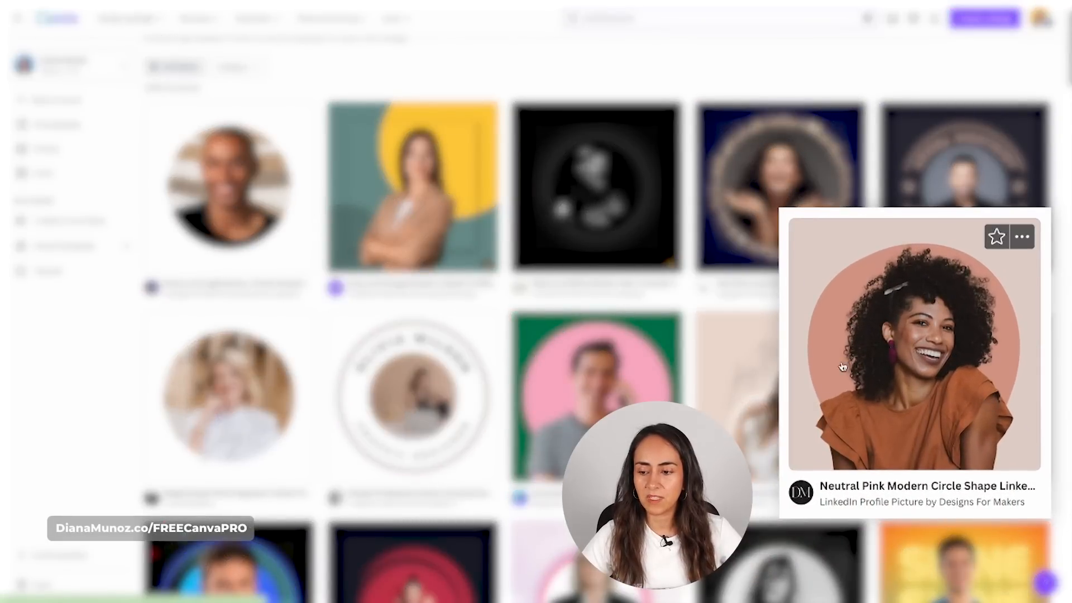
pyautogui.click(914, 341)
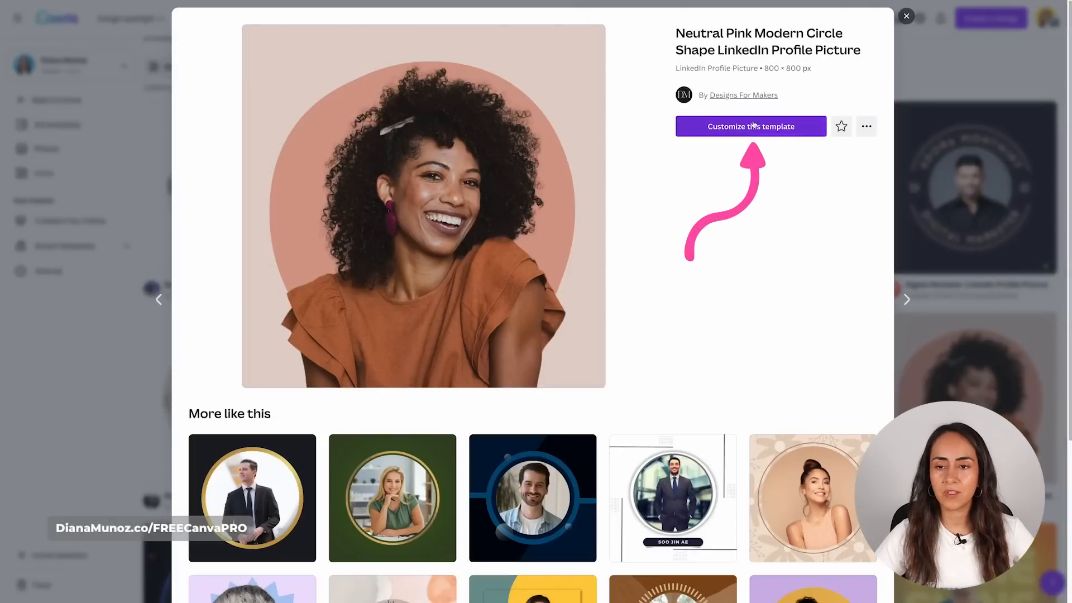
pyautogui.click(765, 128)
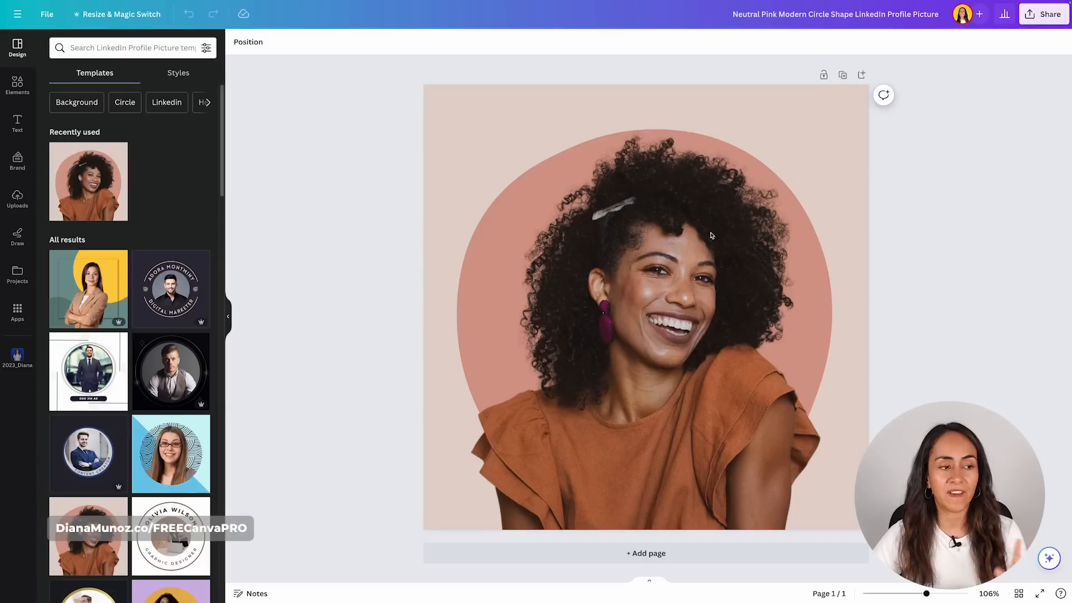
# Add a smiling cutout portrait in a white T-shirt from the 2023 photo folder to the design
pyautogui.click(16, 200)
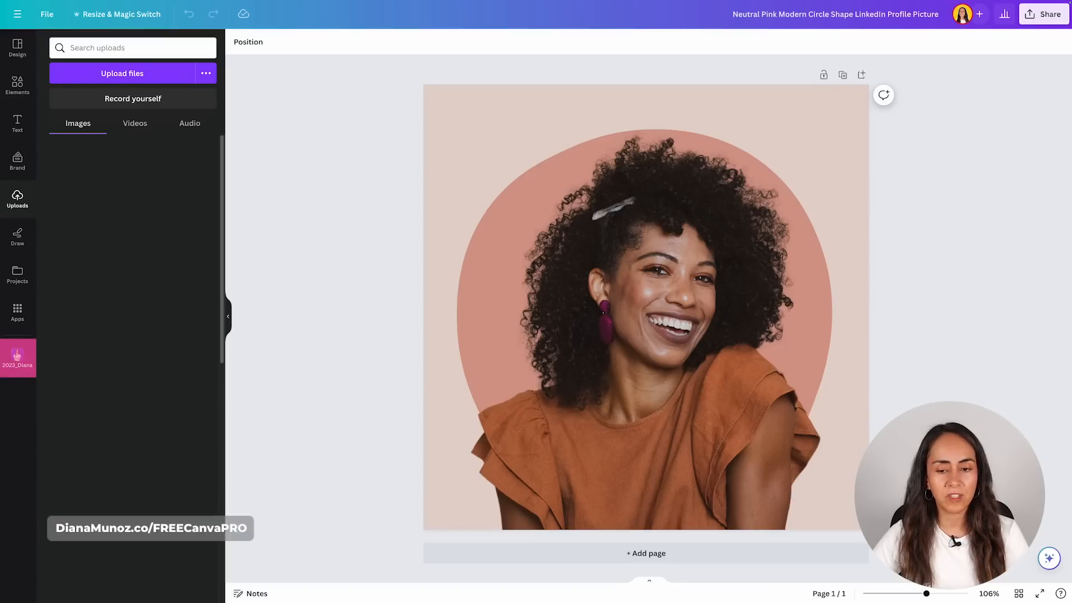
pyautogui.click(16, 355)
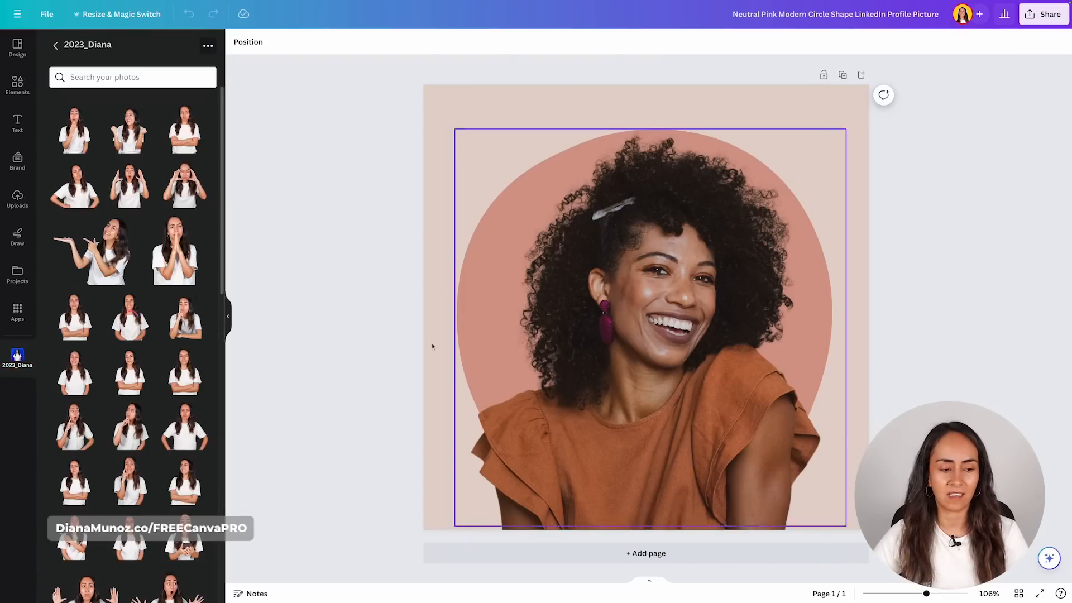
pyautogui.click(130, 316)
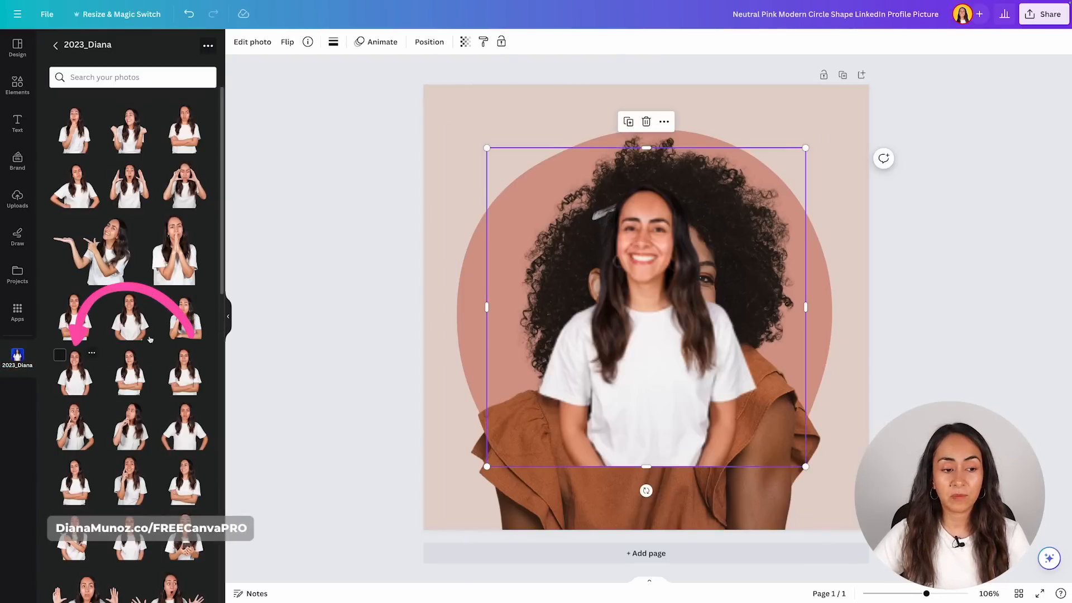
# Enlarge the added portrait, center it over the round shape and crop the empty area above the head
pyautogui.click(229, 318)
pyautogui.moveTo(711, 466); pyautogui.dragTo(999, 586)
pyautogui.moveTo(723, 491); pyautogui.dragTo(602, 459)
pyautogui.moveTo(560, 138); pyautogui.dragTo(559, 198)
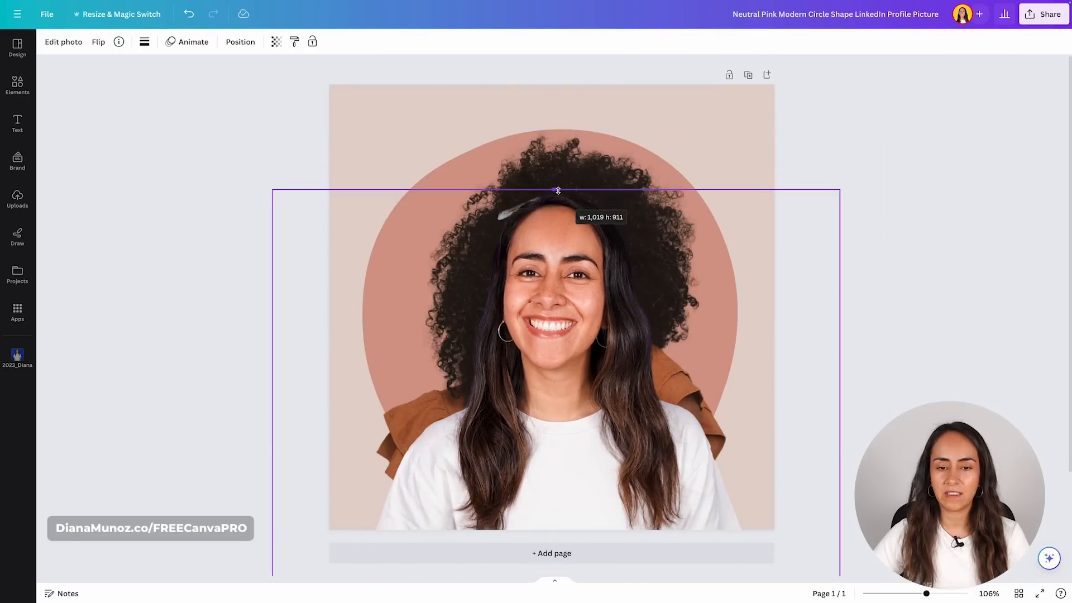
# Delete the template's original portrait and move the new portrait slightly up
pyautogui.click(610, 159)
pyautogui.click(551, 102)
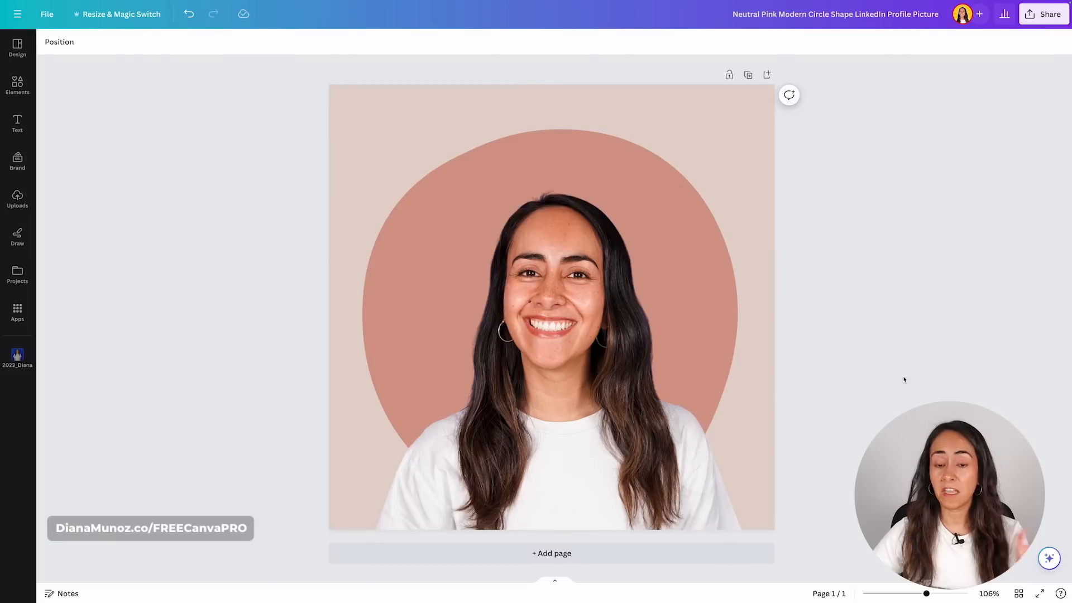
pyautogui.moveTo(557, 459); pyautogui.dragTo(554, 450)
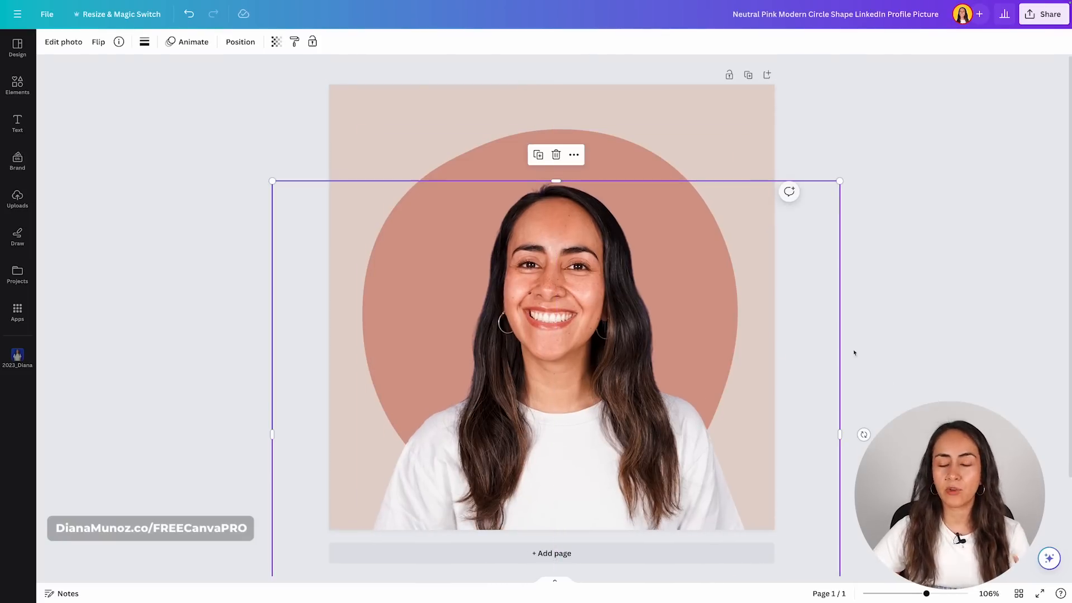
pyautogui.click(842, 154)
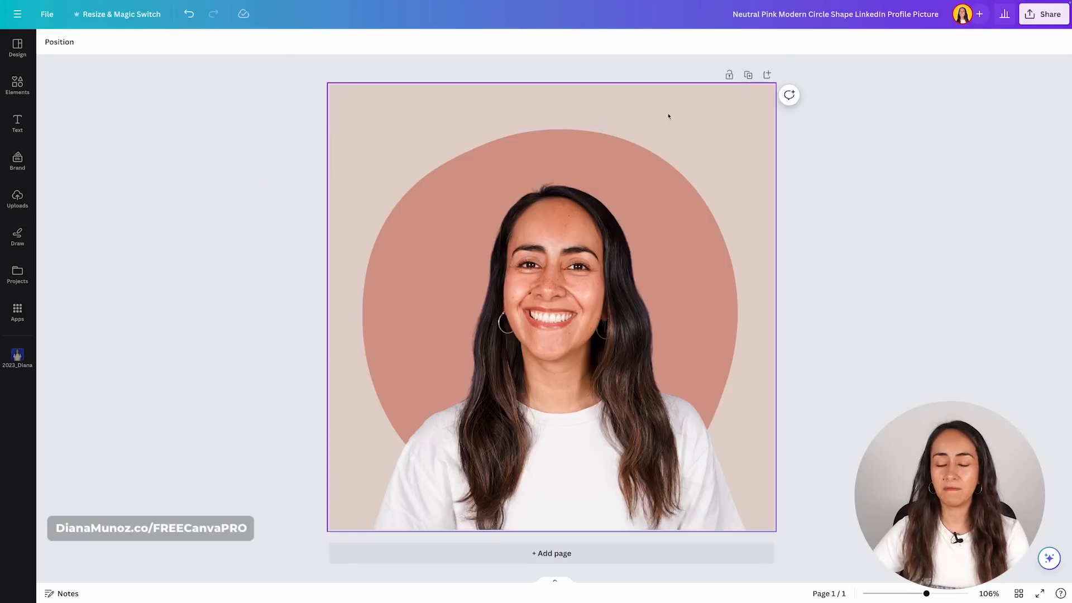
# Duplicate the page and delete the beige background from the copy
pyautogui.click(750, 75)
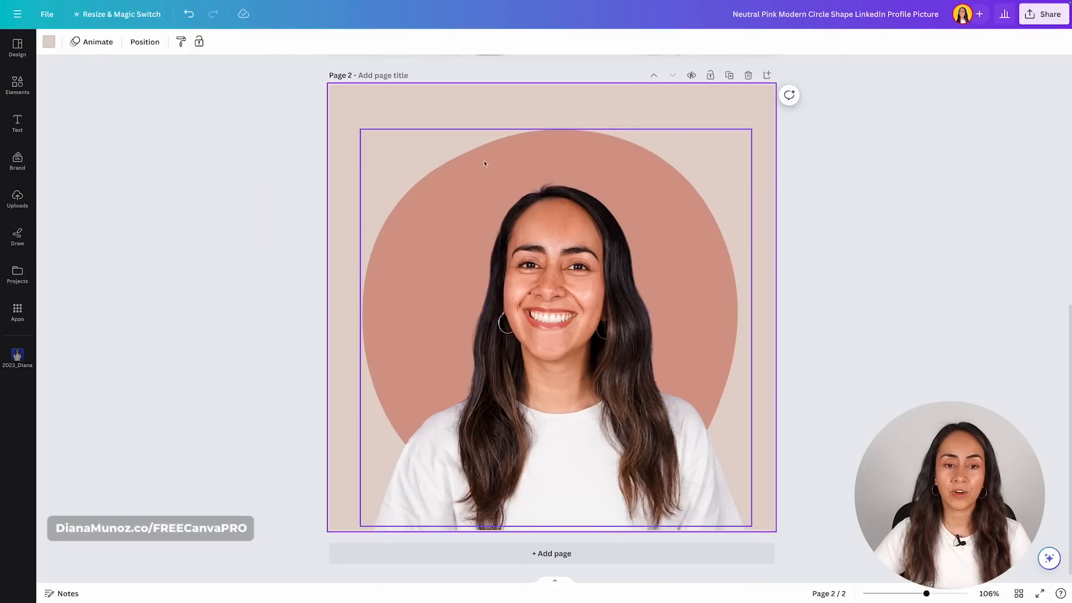
pyautogui.click(456, 167)
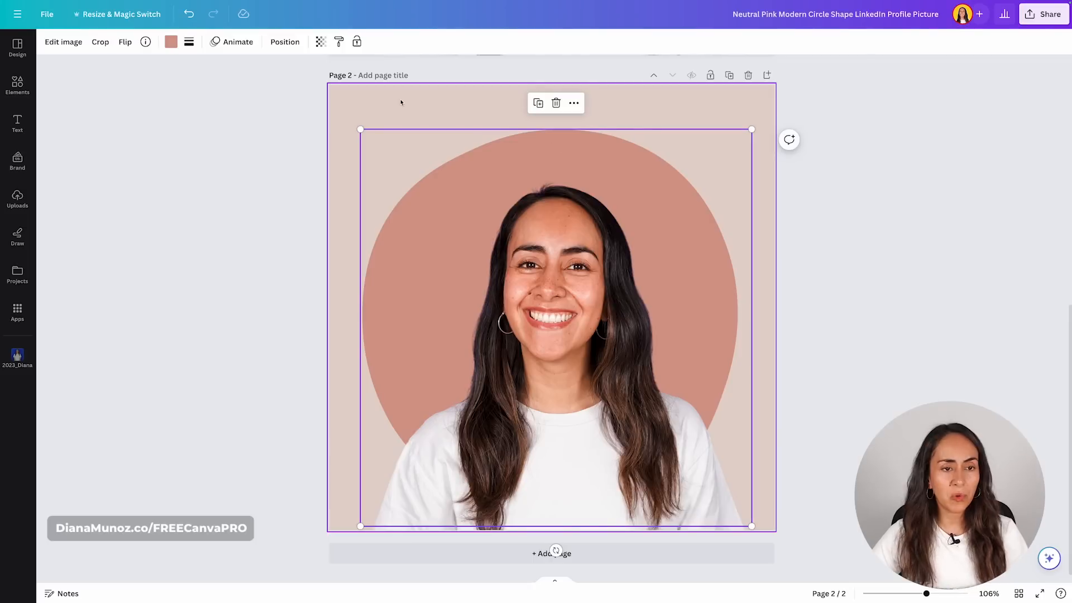
pyautogui.click(510, 101)
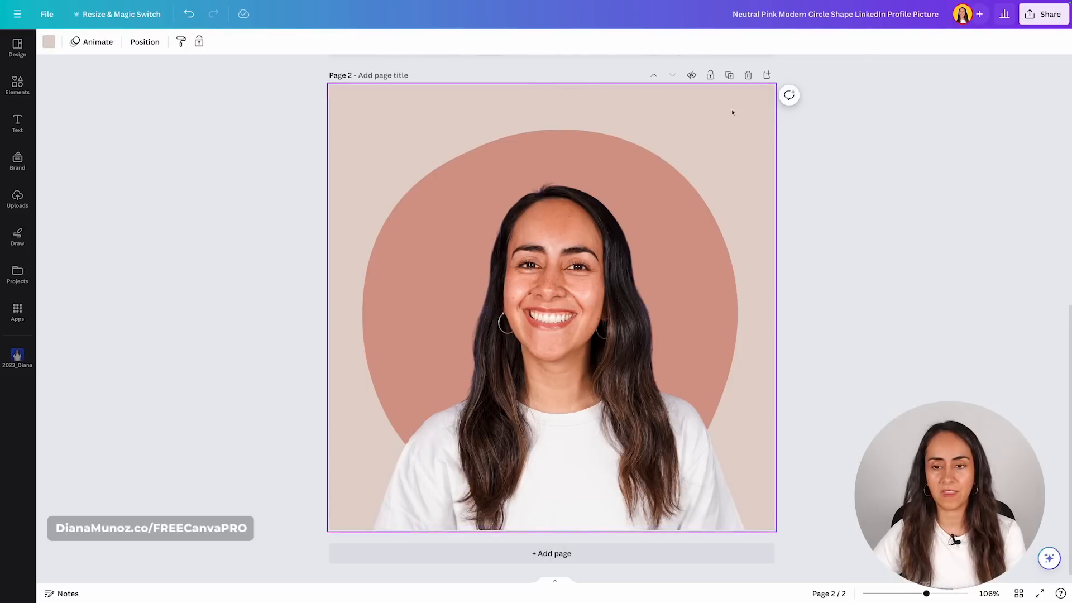
pyautogui.press('Delete')
# Recolor the round shape on page 2 with the yellow from the RonDi Primary Colors
pyautogui.click(534, 132)
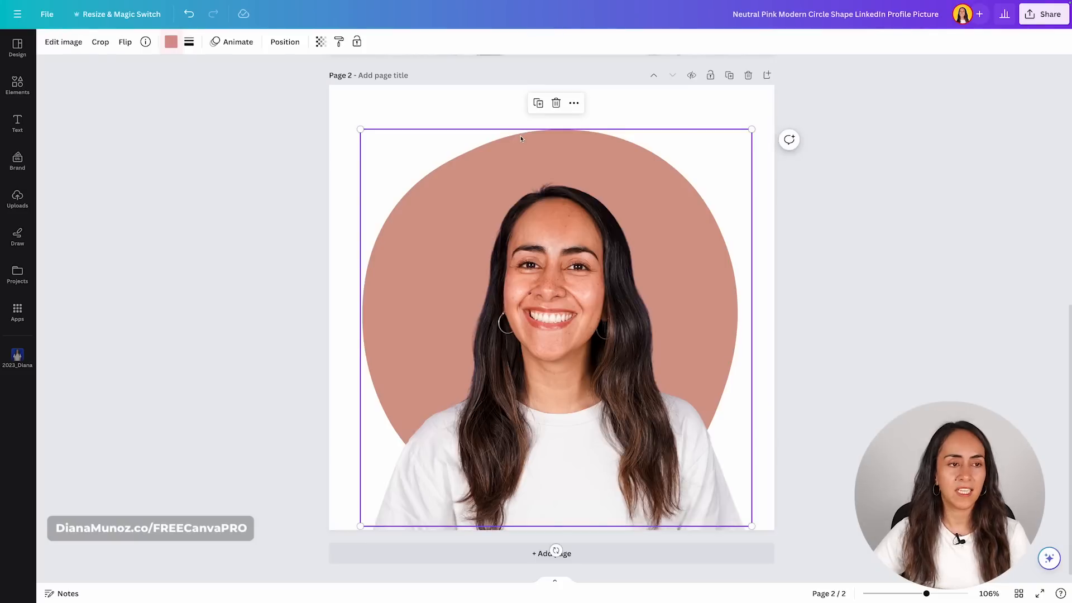
pyautogui.click(171, 42)
pyautogui.click(115, 184)
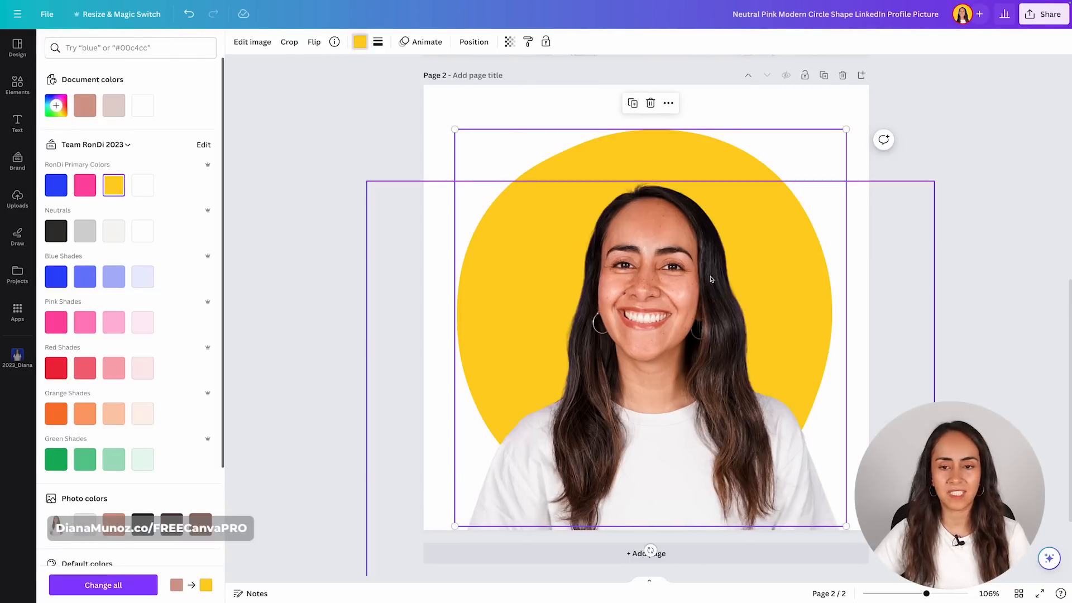
pyautogui.press('Escape')
pyautogui.scroll(-3, 893, 380)
pyautogui.click(822, 502)
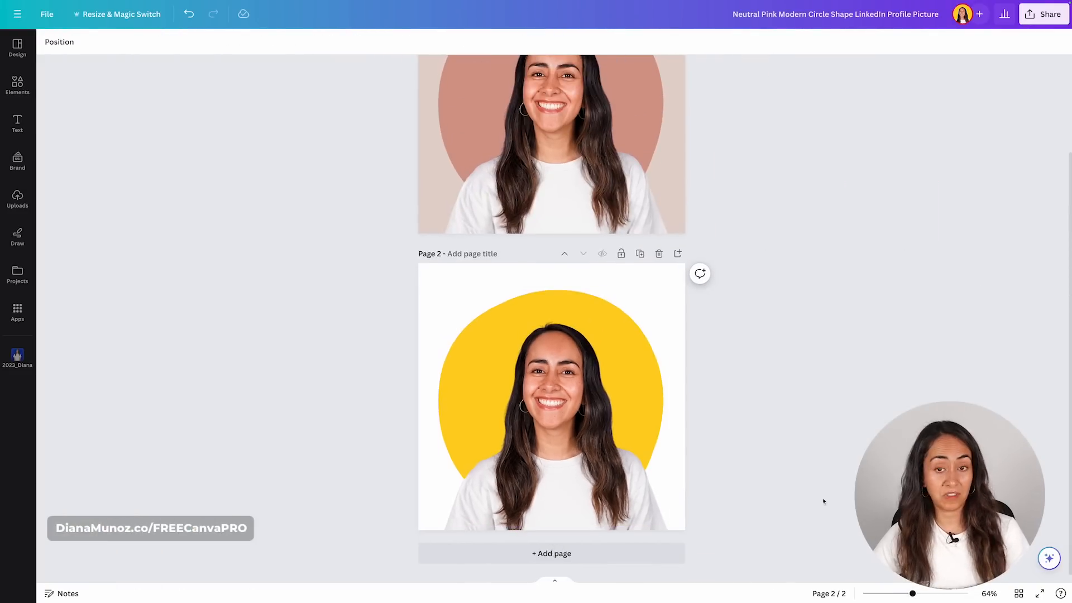
# Duplicate page 2 and recolor the round shape on the copy with the pink from the RonDi Primary Colors
pyautogui.click(640, 253)
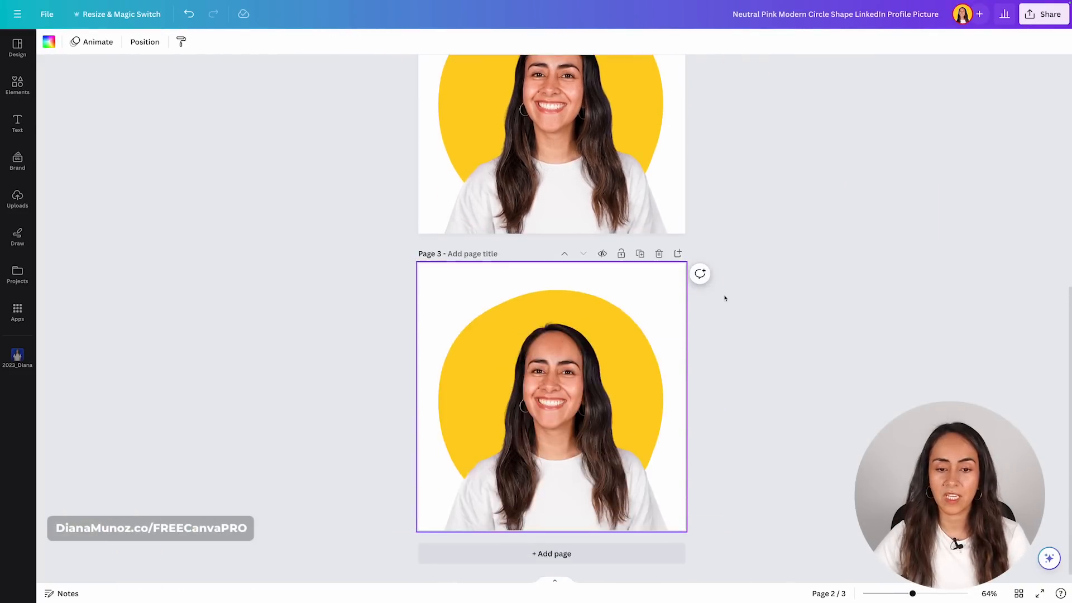
pyautogui.click(544, 308)
pyautogui.click(170, 42)
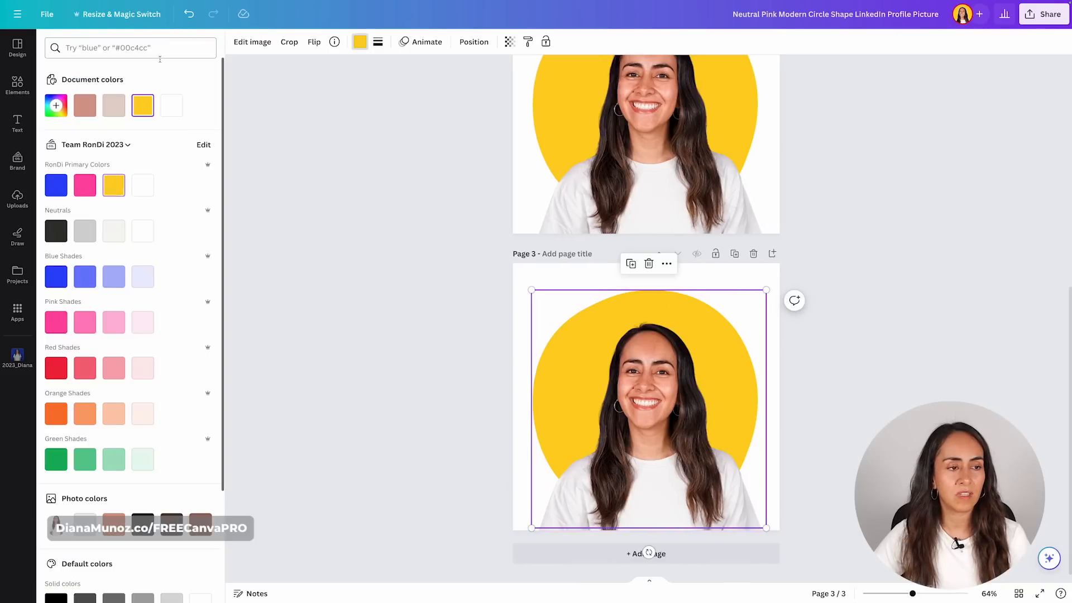
pyautogui.click(92, 191)
# Set the background of page 3 to the near-black color from the Neutrals palette
pyautogui.click(763, 268)
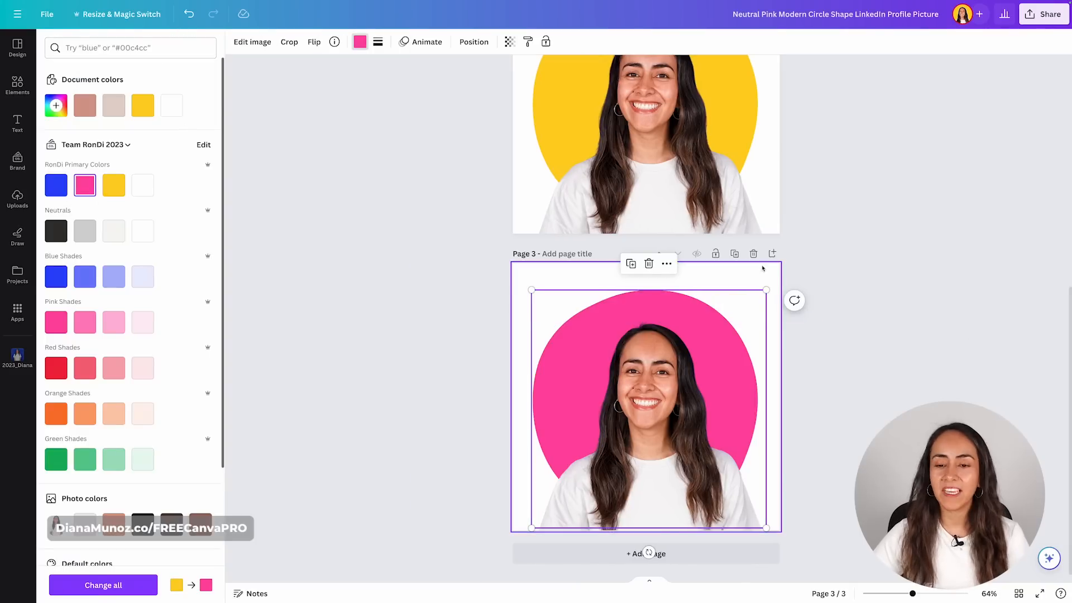
pyautogui.click(56, 230)
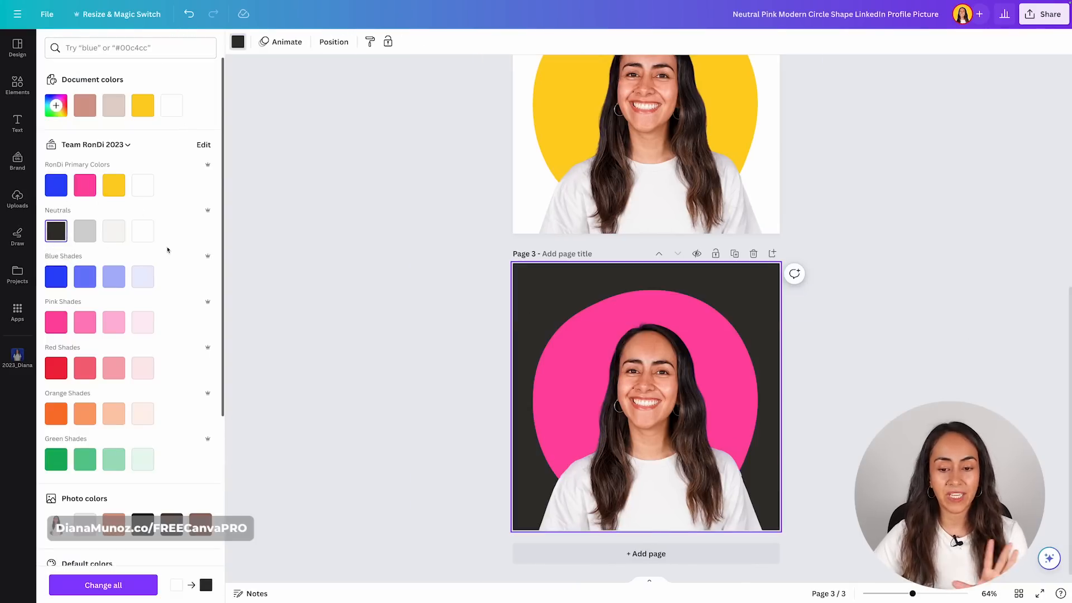
# Add a fourth page from the grid overview of all pages and open it for editing
pyautogui.click(1018, 593)
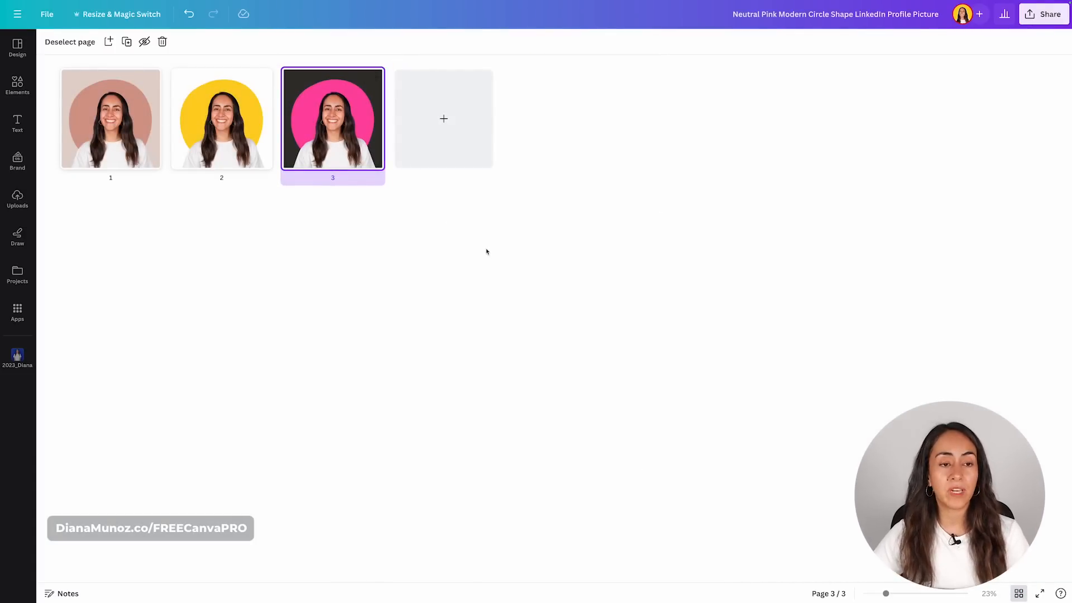
pyautogui.click(449, 113)
pyautogui.doubleClick(419, 129)
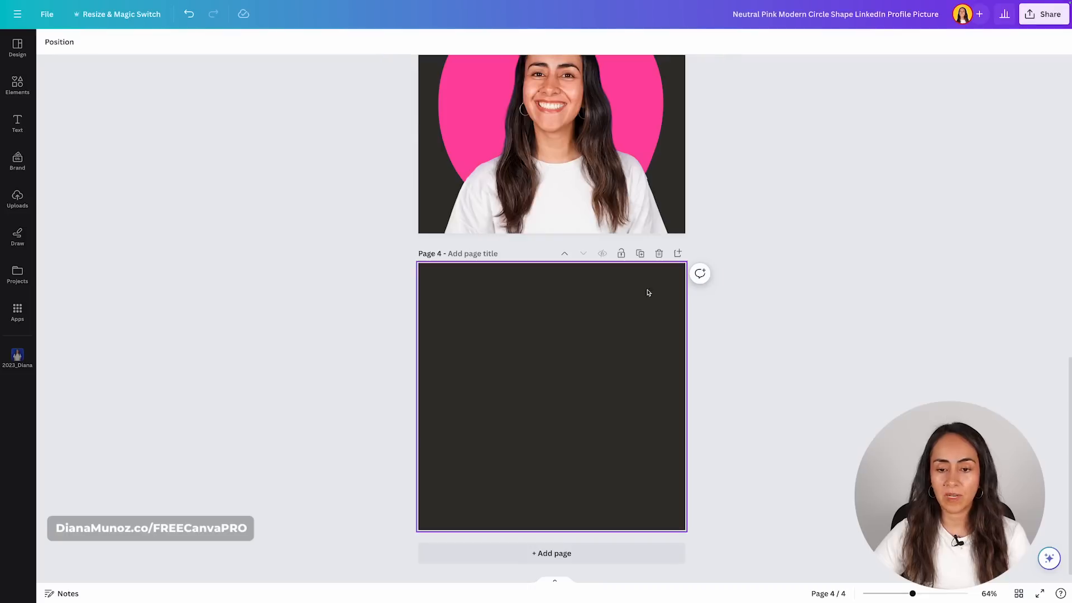
# Browse the LinkedIn profile picture templates and apply the green "excited to work!" template to page 4
pyautogui.click(20, 43)
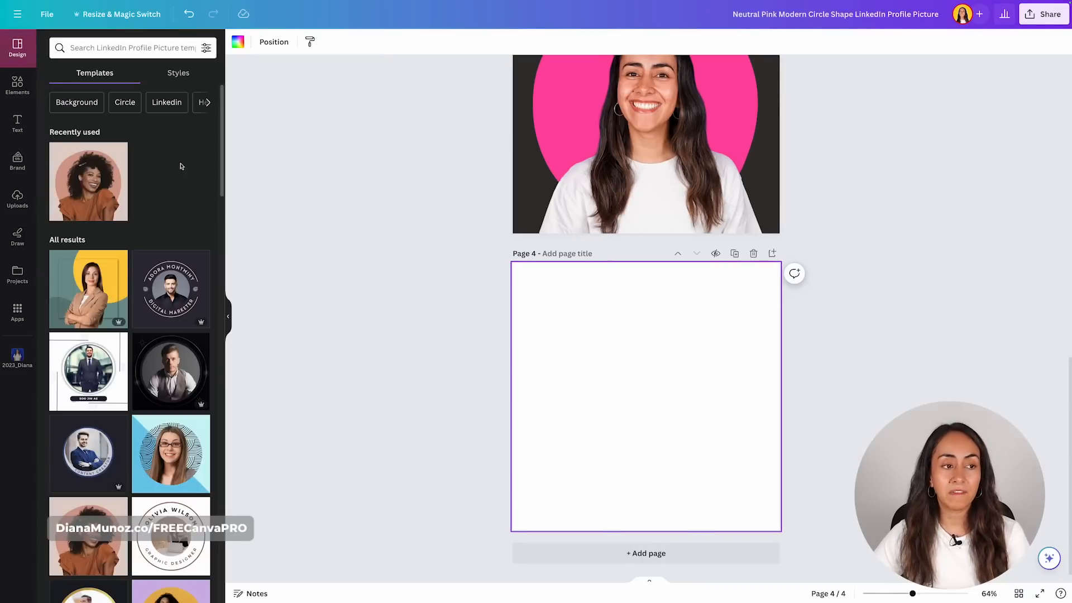
pyautogui.scroll(-3, 184, 223)
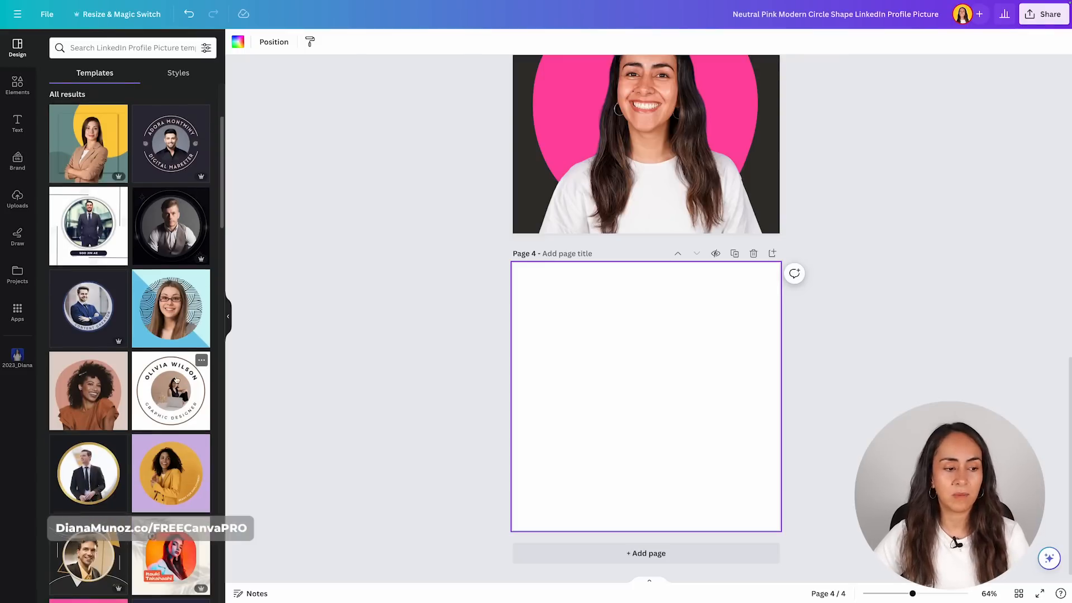
pyautogui.scroll(-8, 186, 380)
pyautogui.scroll(-12, 159, 211)
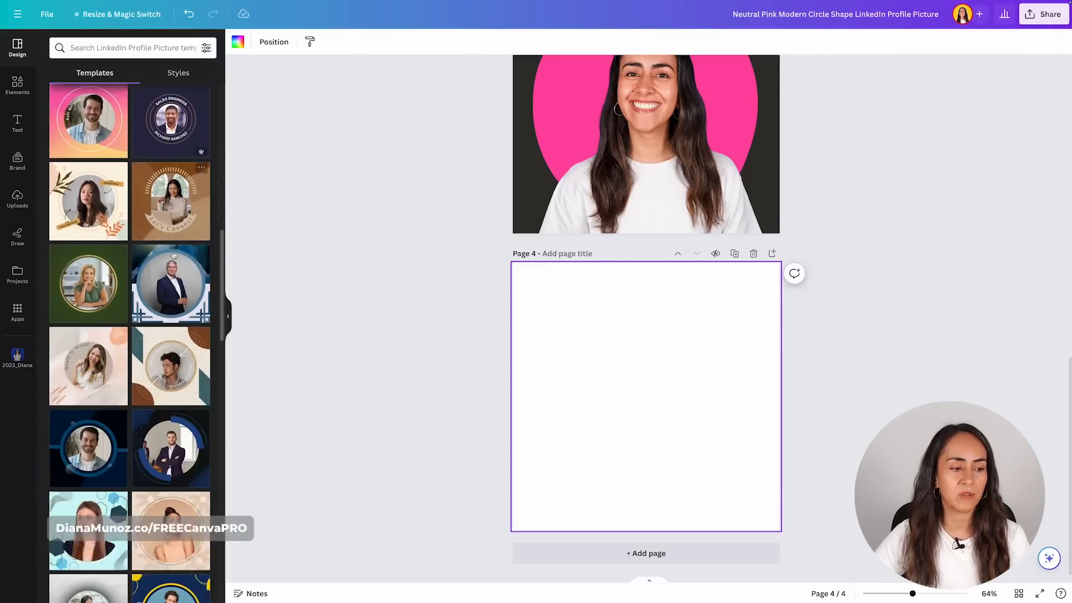
pyautogui.scroll(-5, 167, 335)
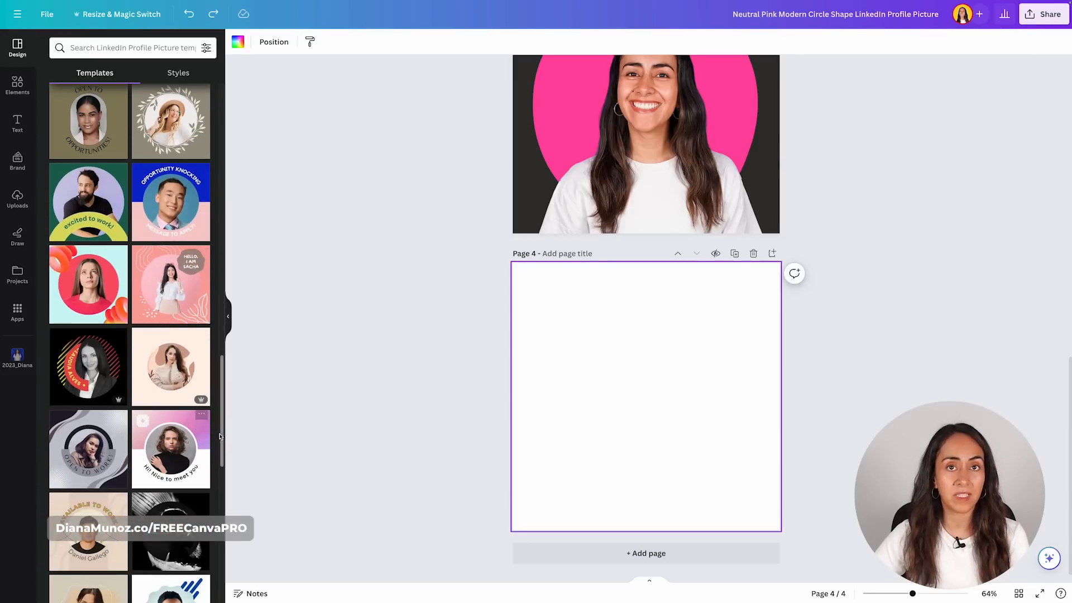
pyautogui.click(87, 180)
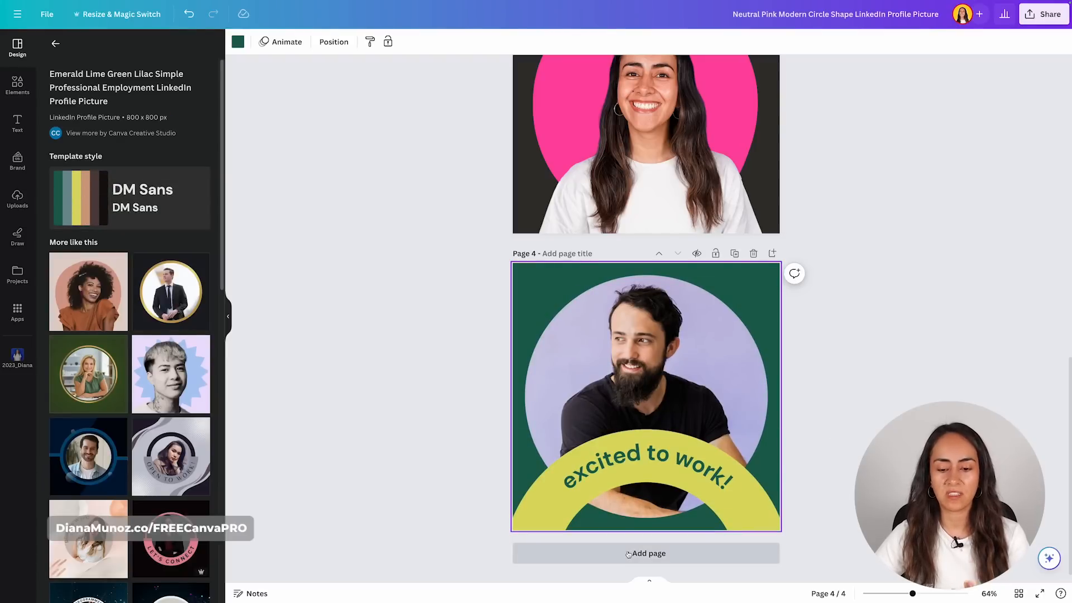
# Add page 5, apply the lilac "Hi, let's collaborate!" template to it, and append another page after it
pyautogui.click(669, 555)
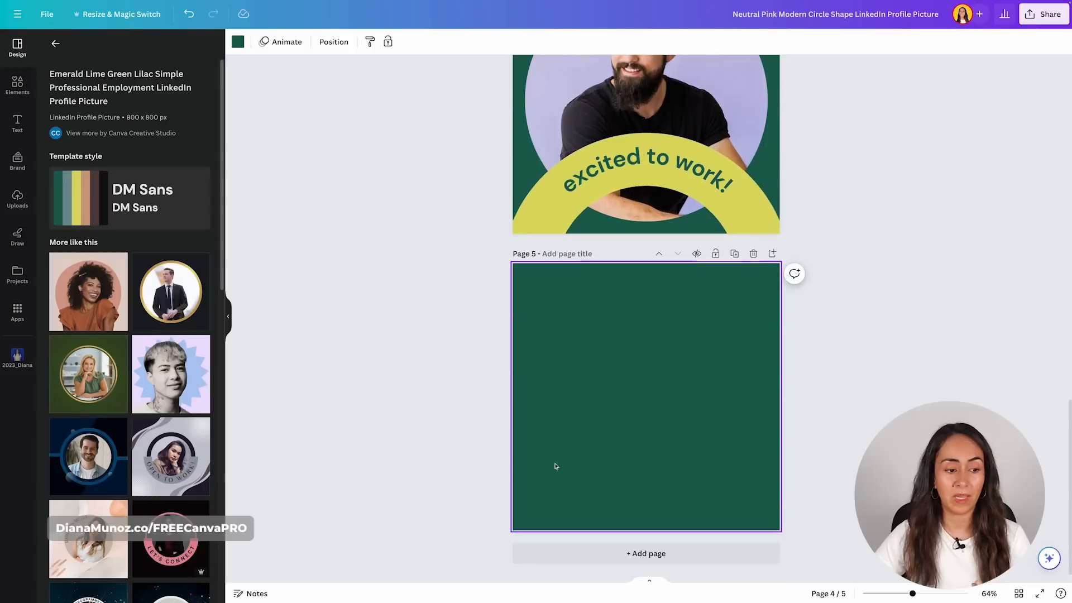
pyautogui.click(54, 43)
pyautogui.scroll(-2, 157, 388)
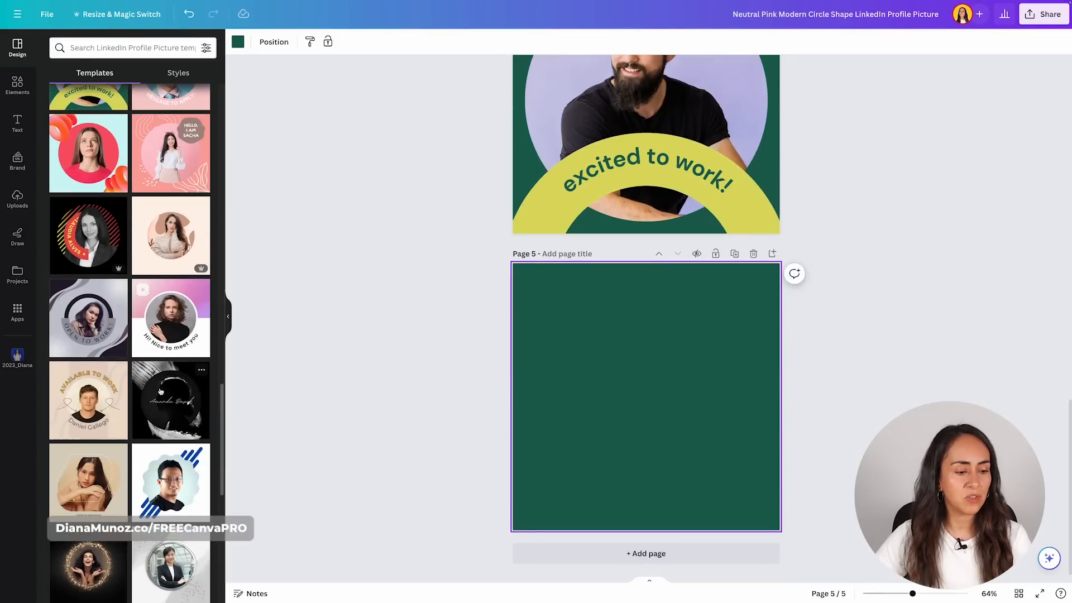
pyautogui.scroll(-6, 177, 419)
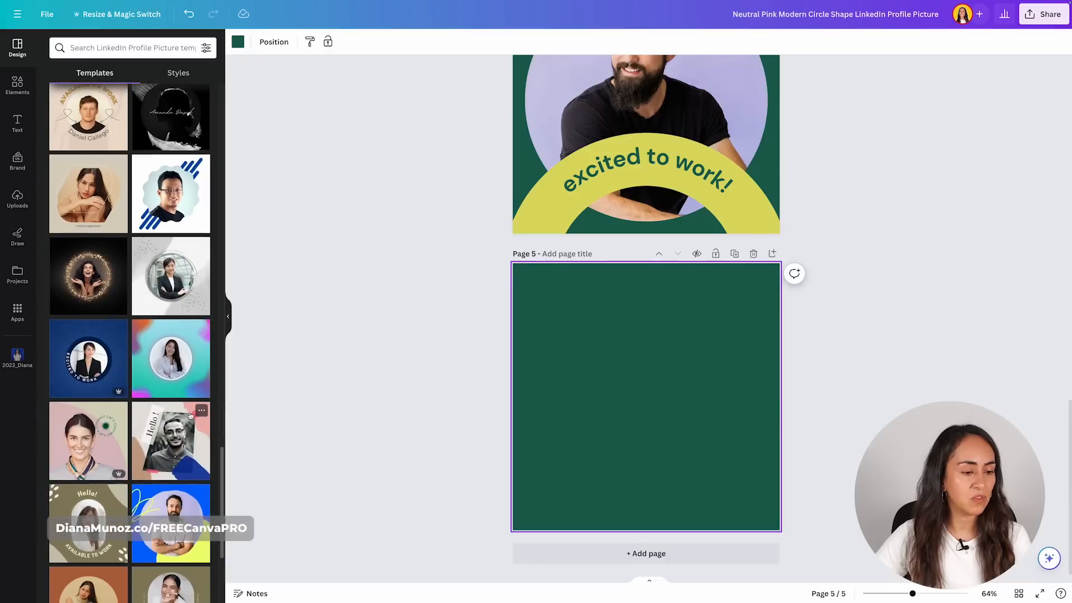
pyautogui.scroll(-2, 190, 416)
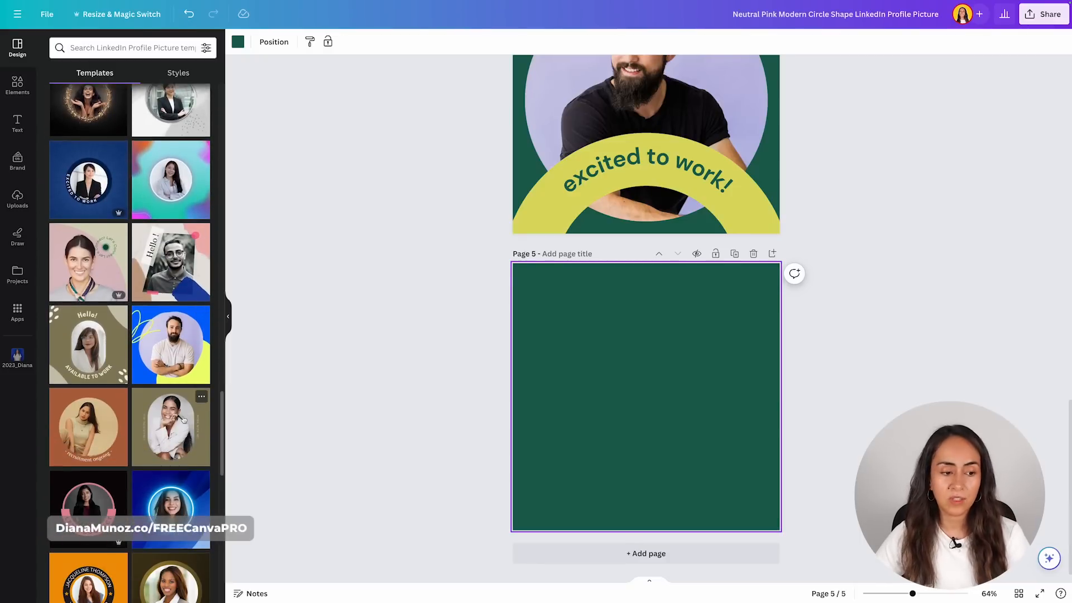
pyautogui.click(183, 418)
pyautogui.scroll(-5, 140, 402)
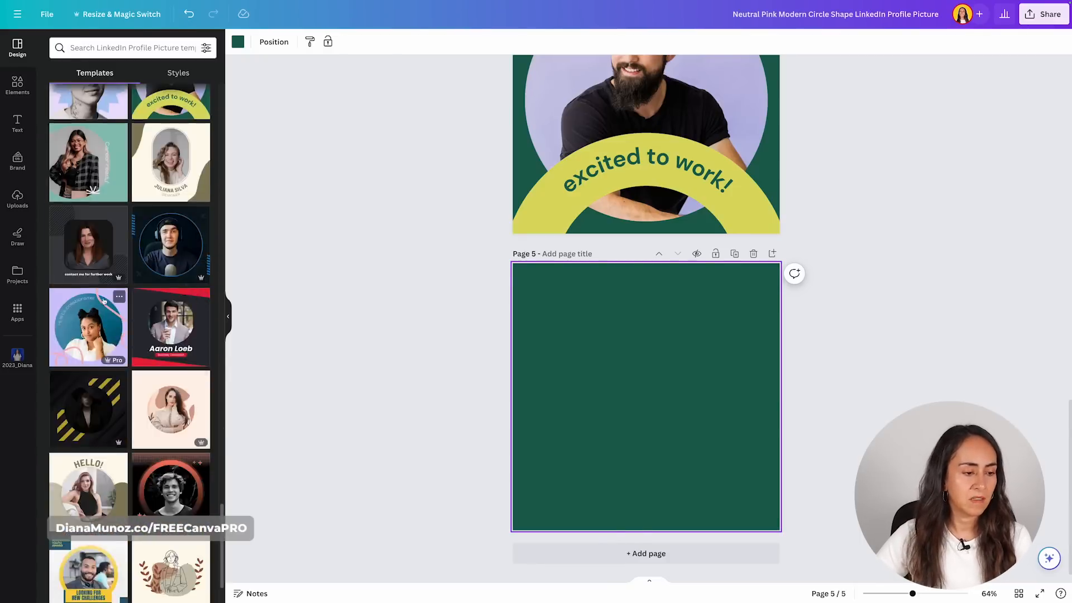
pyautogui.scroll(-10, 88, 372)
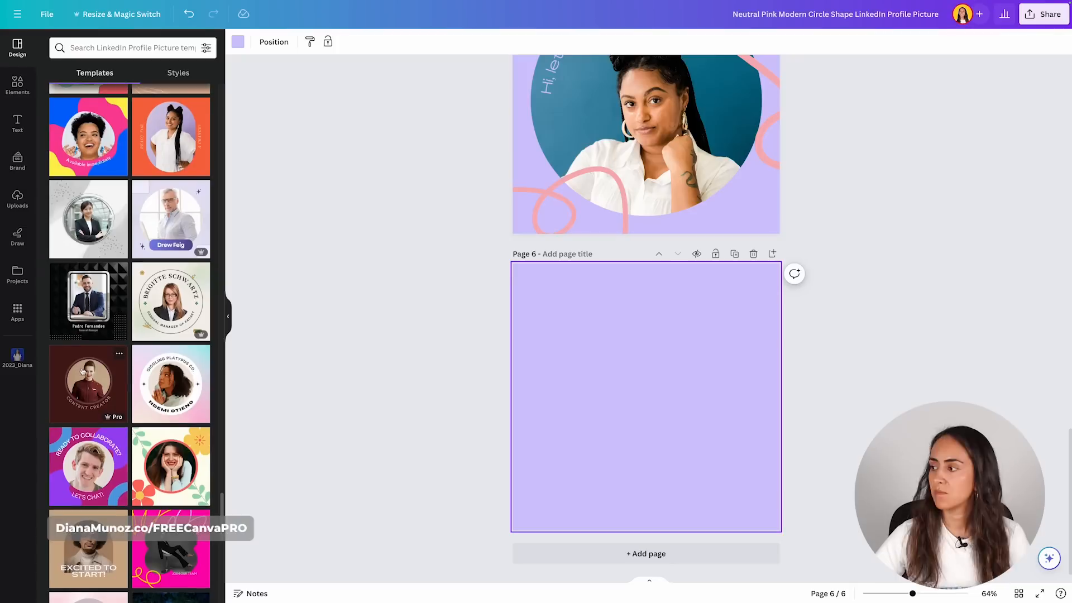
# Apply the cream floral template with the red circular photo frame to page 6
pyautogui.click(168, 434)
pyautogui.click(55, 44)
pyautogui.scroll(-10, 167, 390)
# Add page 7 and apply the Blue and White Simple Man LinkedIn Profile Picture template to it
pyautogui.click(577, 554)
pyautogui.scroll(-10, 168, 402)
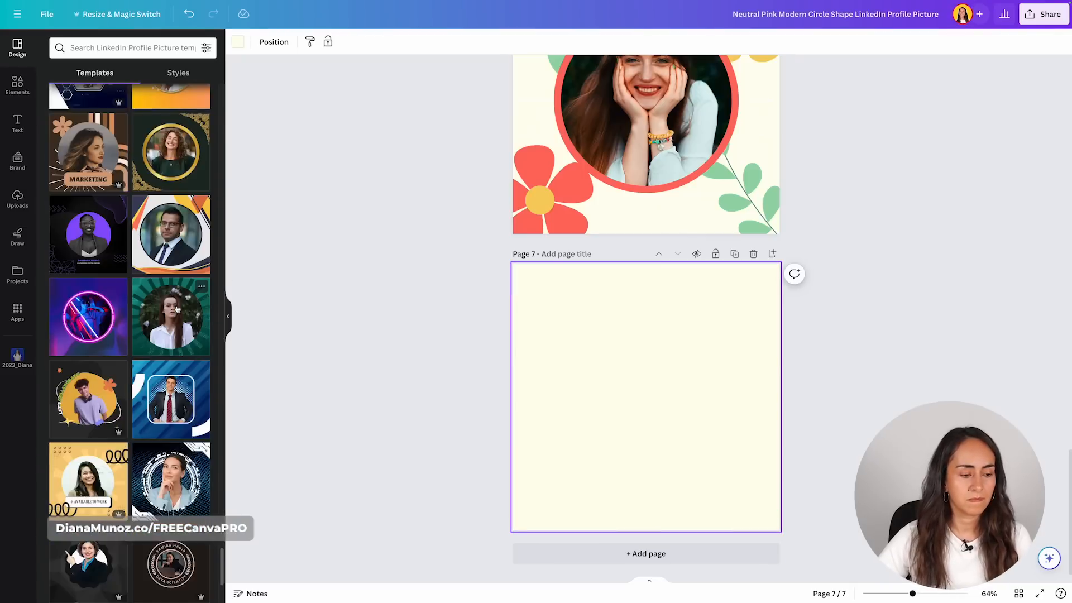
pyautogui.click(167, 407)
pyautogui.click(904, 441)
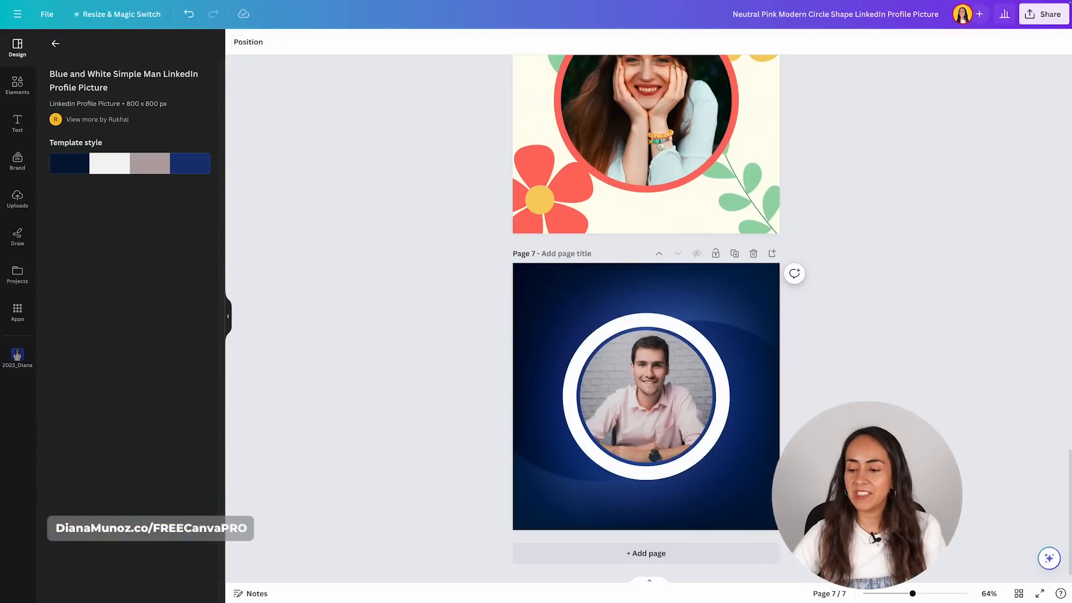
# Replace the man's photo in the round frame on page 4 with a smiling blue-background portrait from the personal photo folder
pyautogui.click(1018, 592)
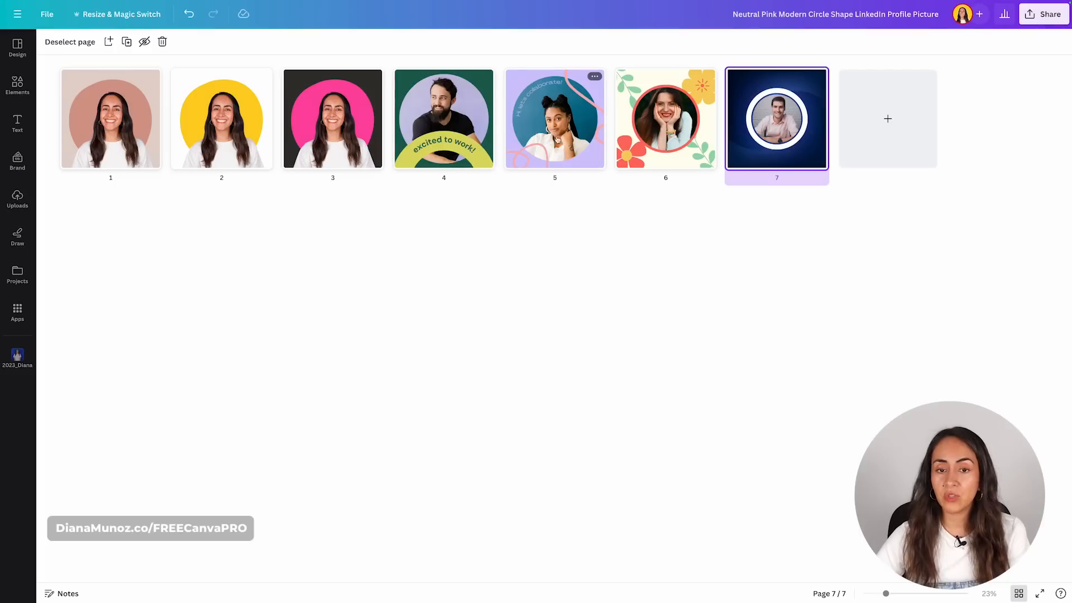
pyautogui.doubleClick(461, 112)
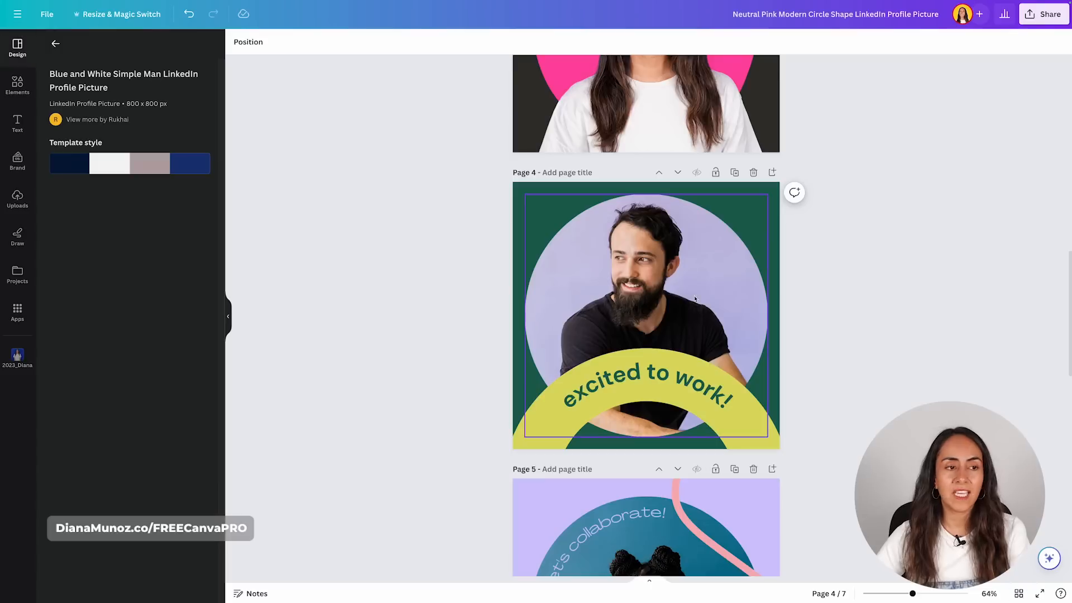
pyautogui.click(20, 359)
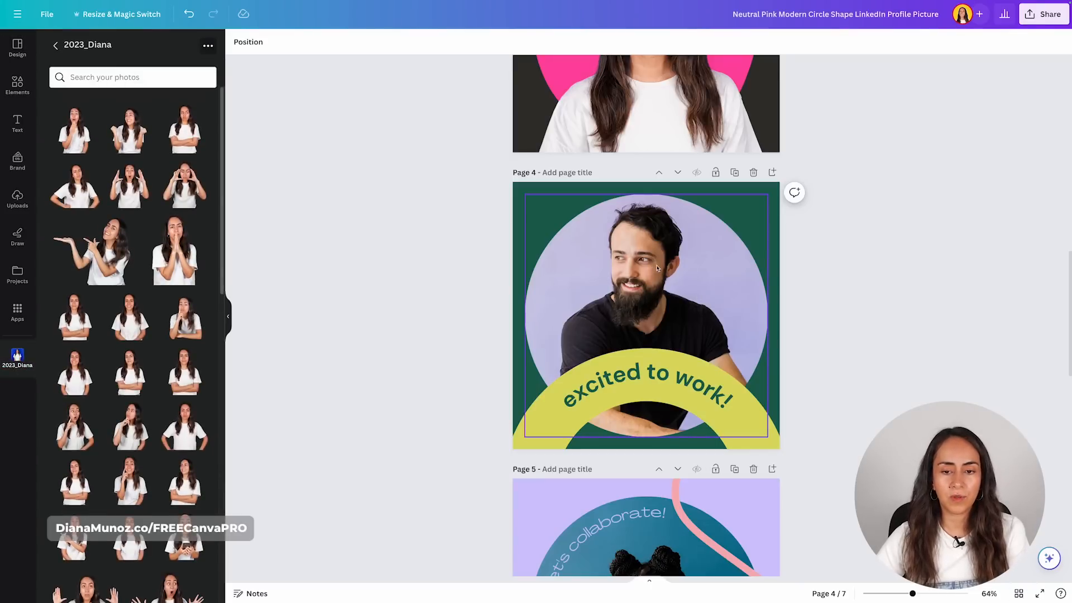
pyautogui.scroll(-10, 157, 461)
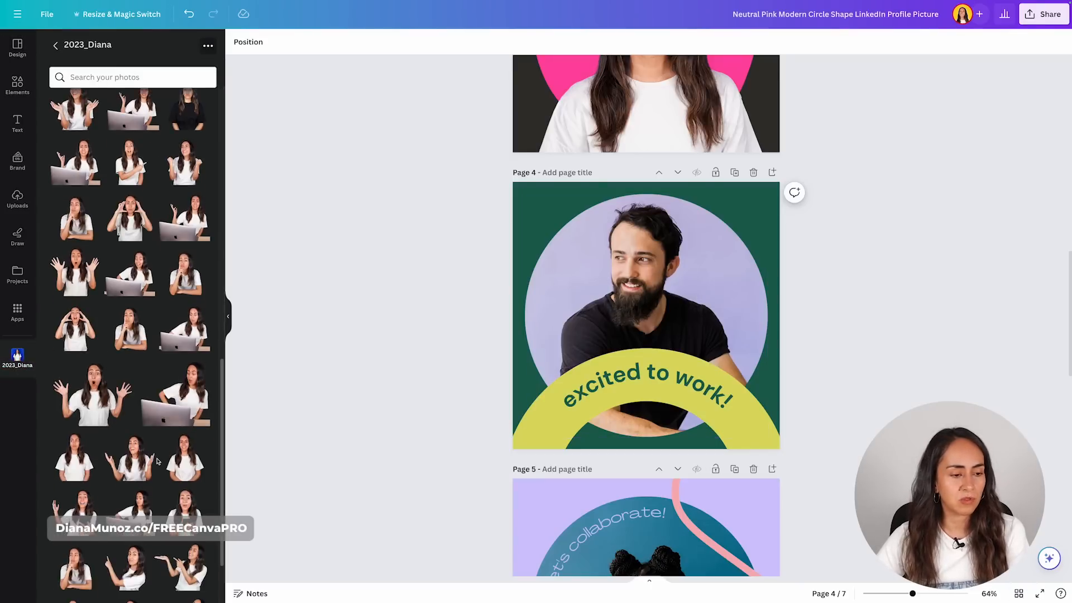
pyautogui.scroll(-10, 157, 461)
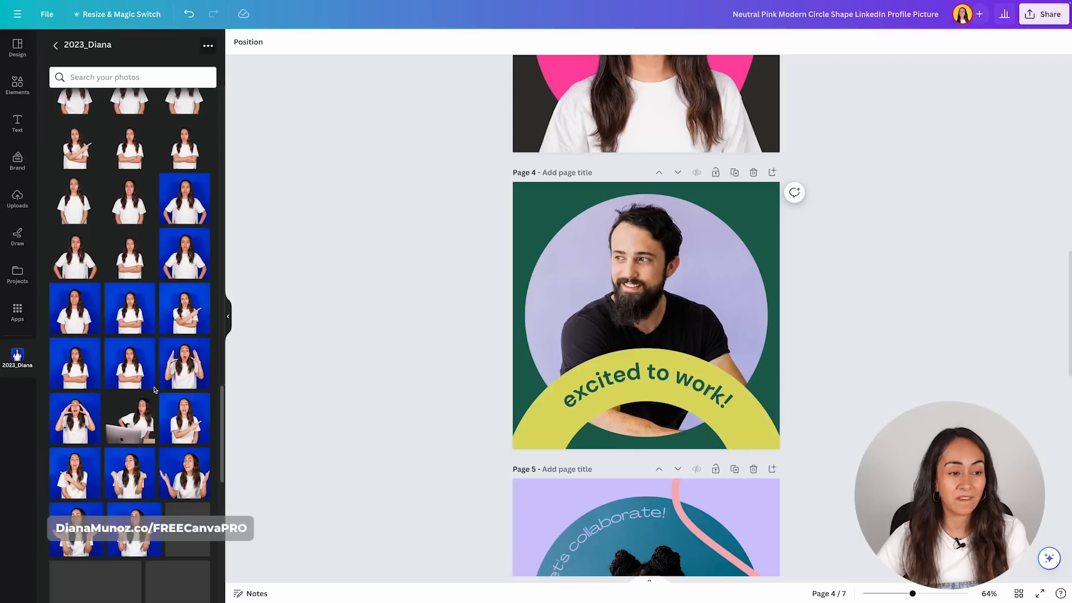
pyautogui.scroll(-3, 168, 358)
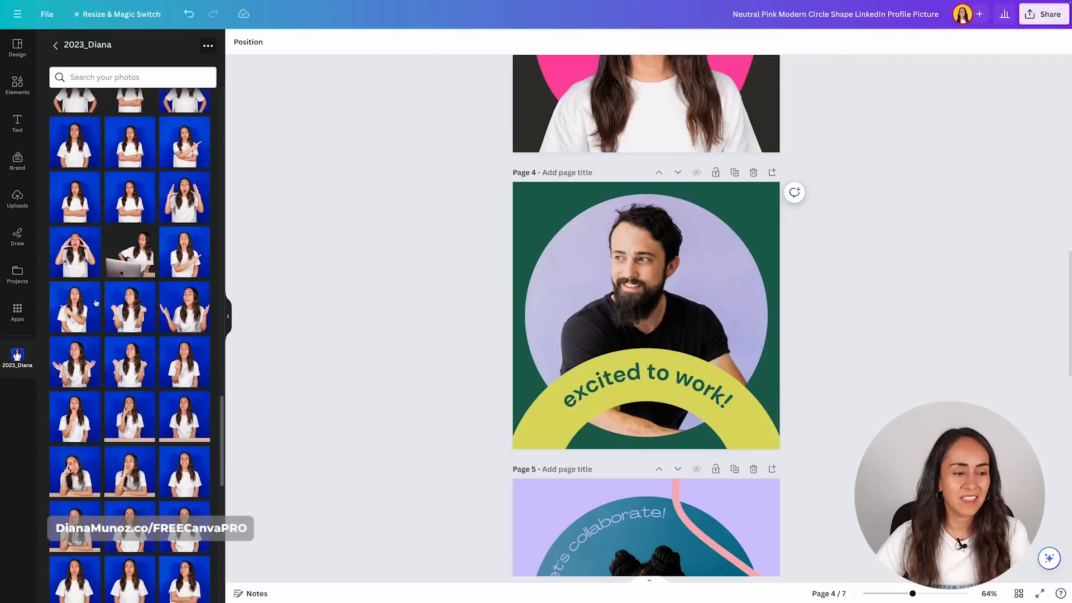
pyautogui.scroll(-3, 157, 330)
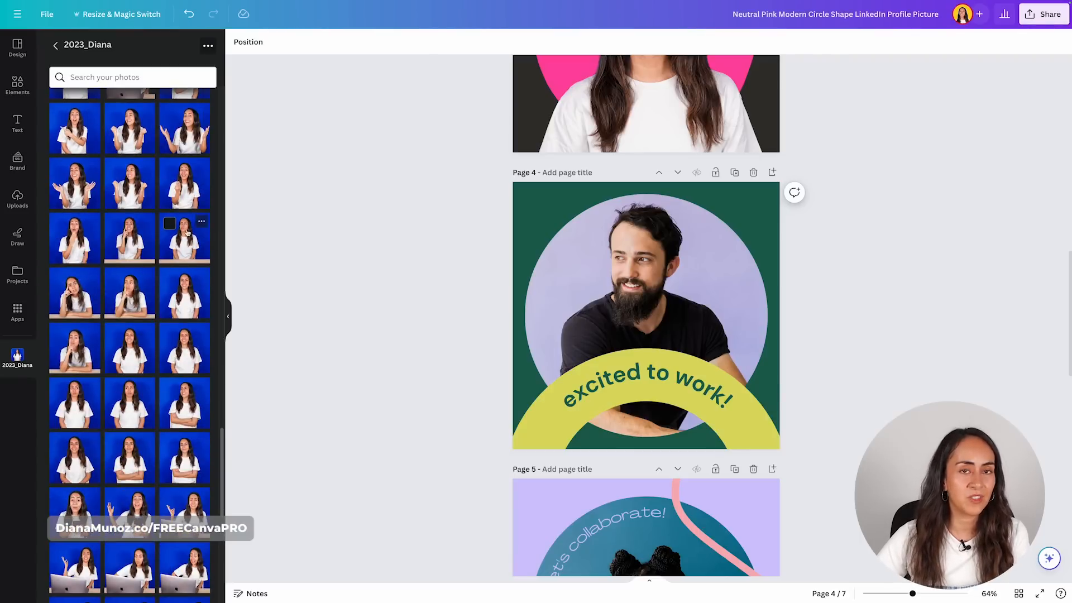
pyautogui.scroll(-5, 115, 386)
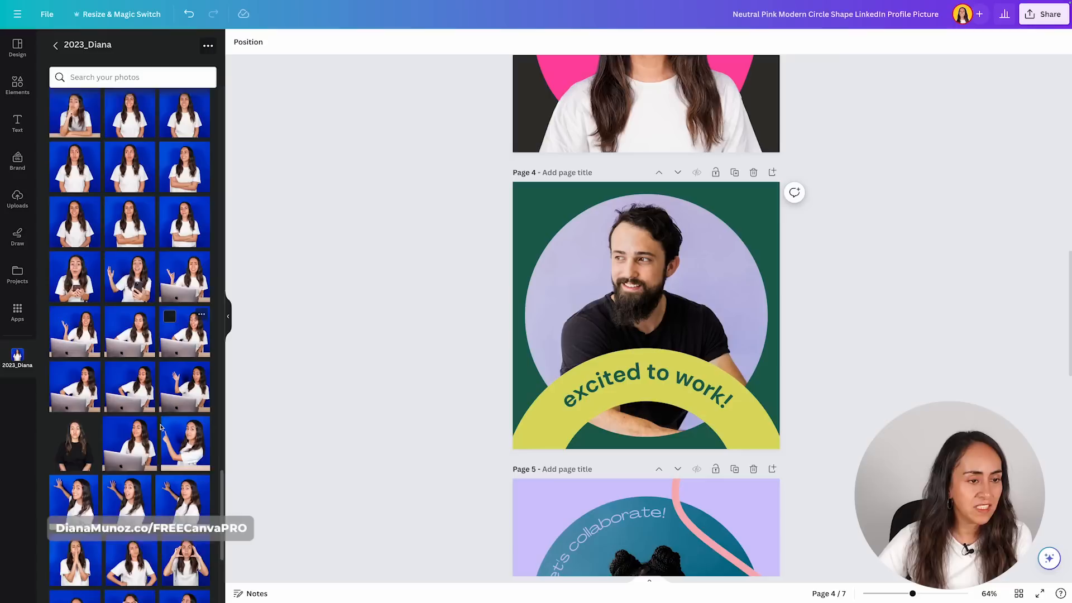
pyautogui.scroll(1, 173, 196)
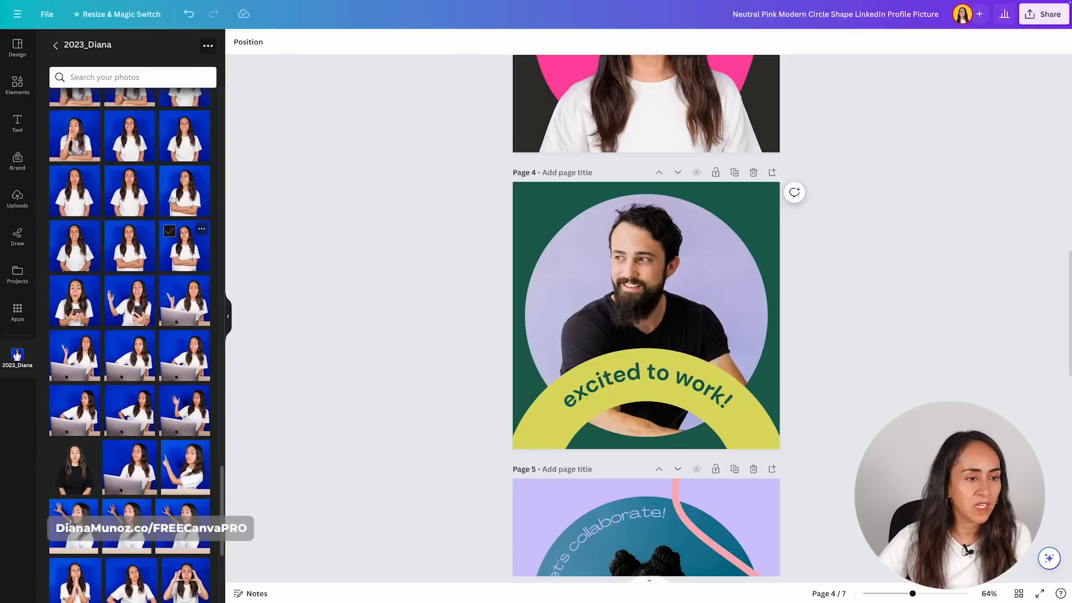
pyautogui.scroll(1, 193, 194)
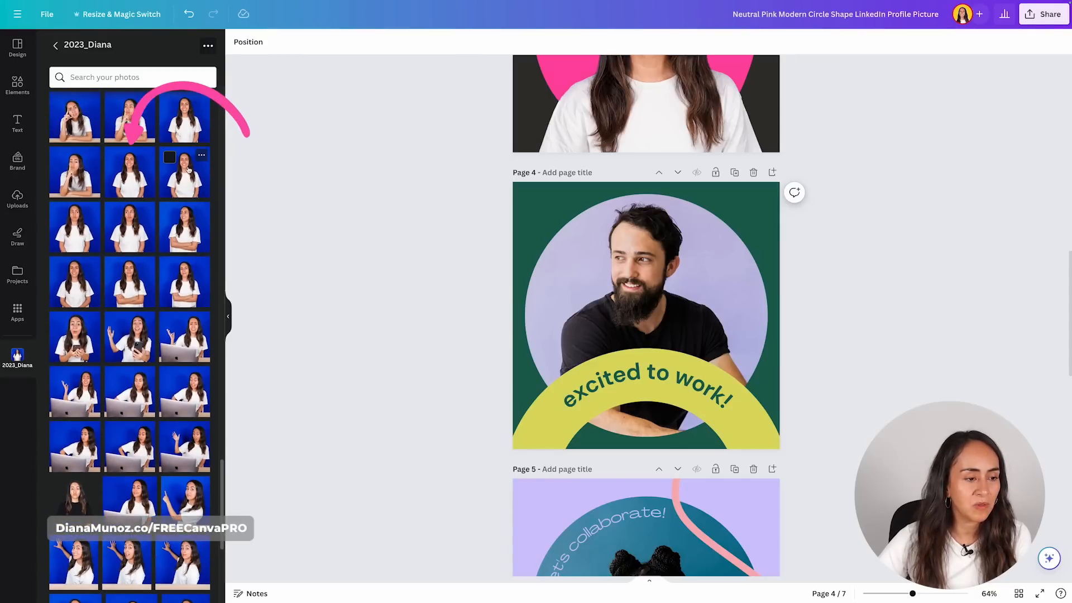
pyautogui.moveTo(133, 178); pyautogui.dragTo(663, 295)
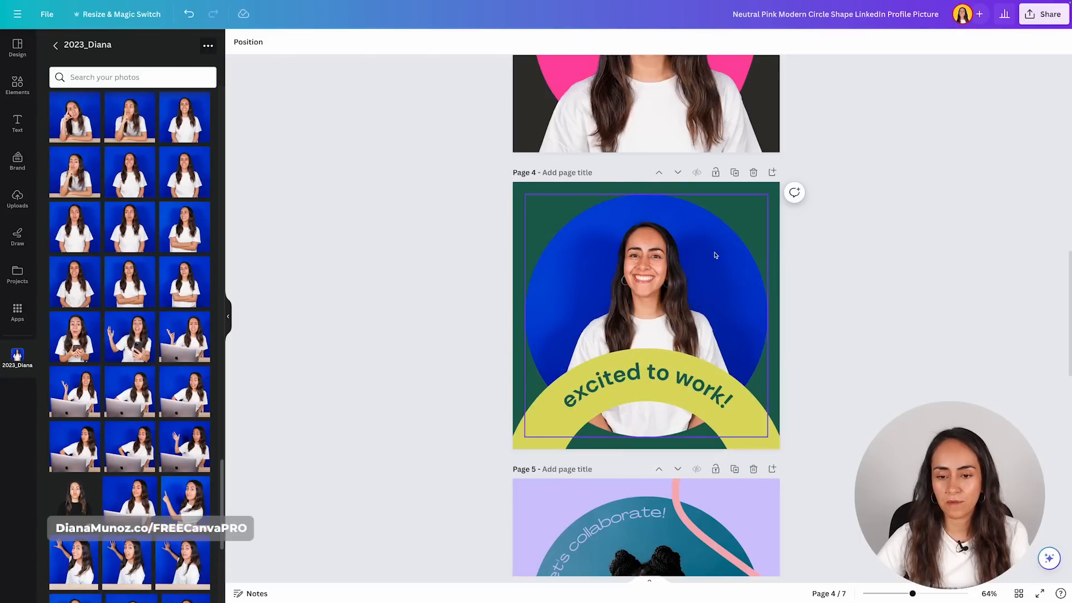
# Replace the template photos in the round frames on pages 5, 6 and 7 with the same blue-background portrait
pyautogui.scroll(-4, 679, 256)
pyautogui.moveTo(129, 171); pyautogui.dragTo(698, 435)
pyautogui.scroll(-5, 848, 402)
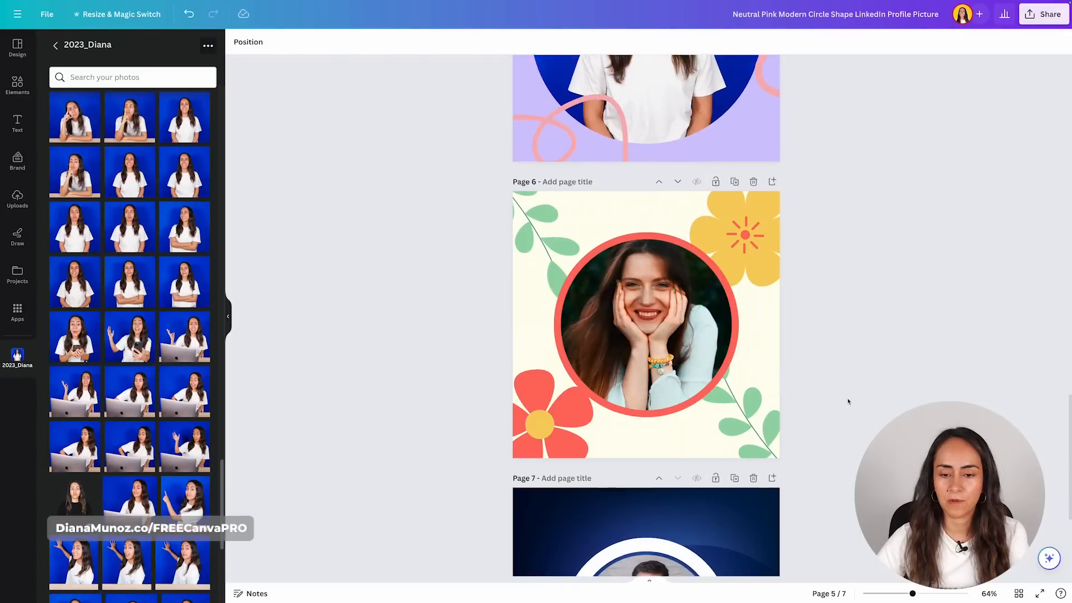
pyautogui.moveTo(129, 171); pyautogui.dragTo(648, 309)
pyautogui.scroll(-4, 341, 197)
pyautogui.moveTo(129, 172); pyautogui.dragTo(646, 397)
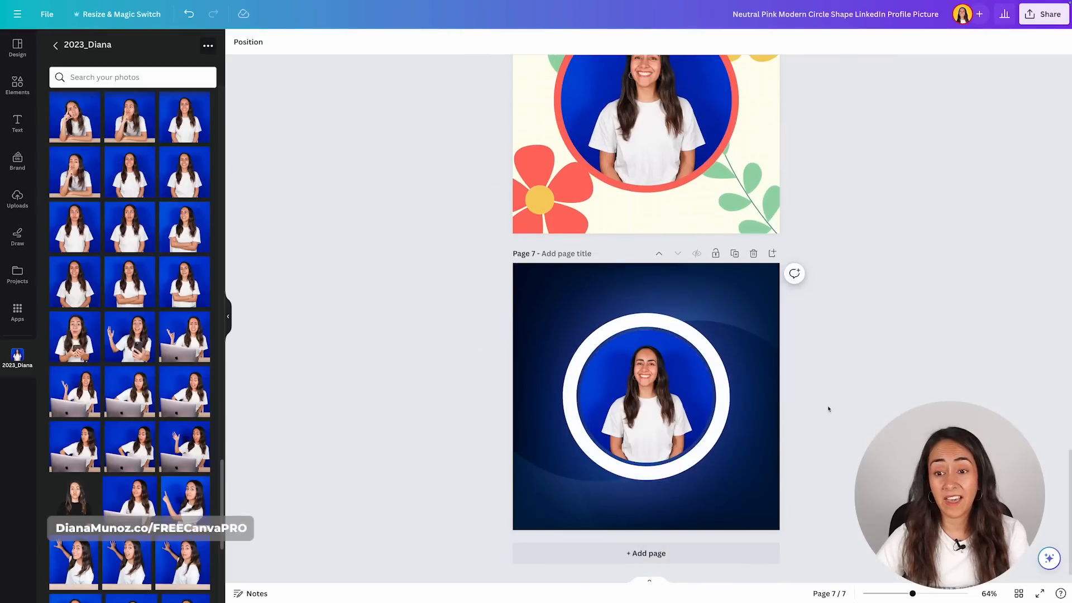
# Delete the curved "Hi, let's collaborate!" text from the lilac design on page 5
pyautogui.scroll(3, 828, 408)
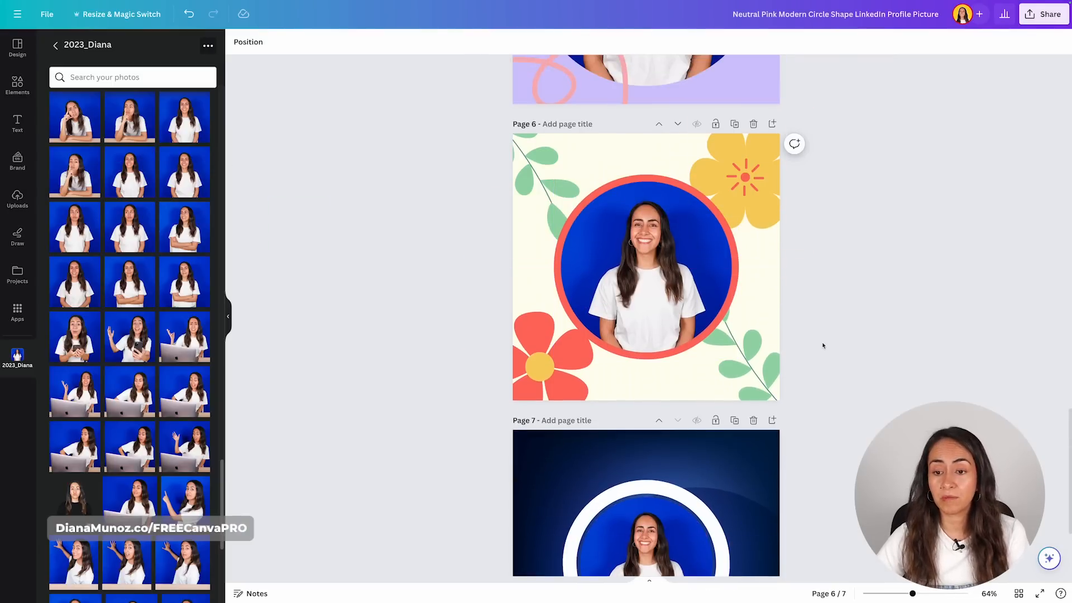
pyautogui.scroll(5, 820, 344)
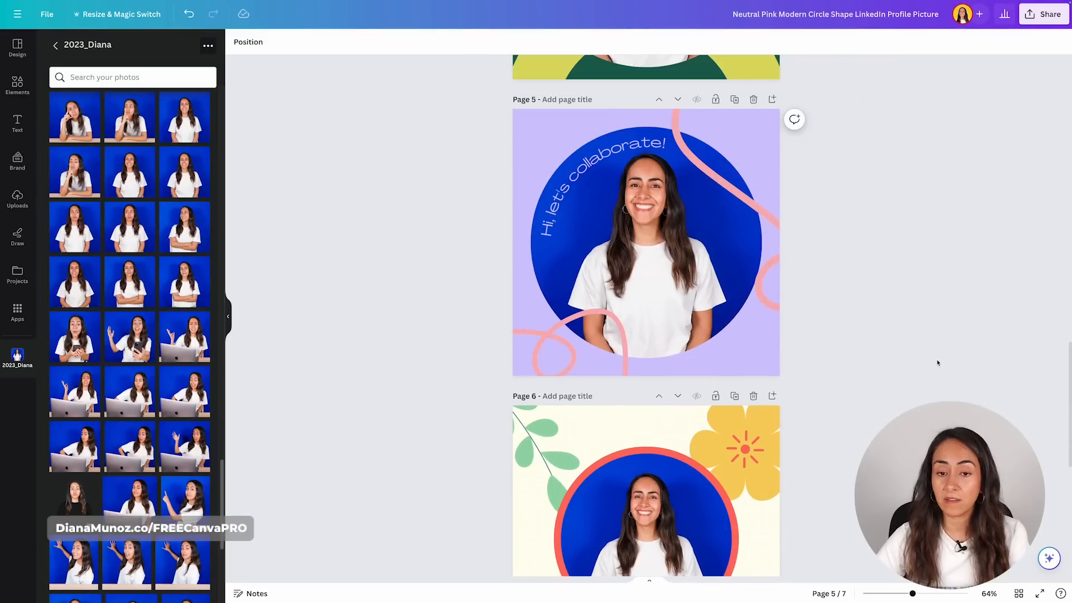
pyautogui.scroll(3, 936, 362)
pyautogui.scroll(-1, 892, 391)
pyautogui.click(623, 316)
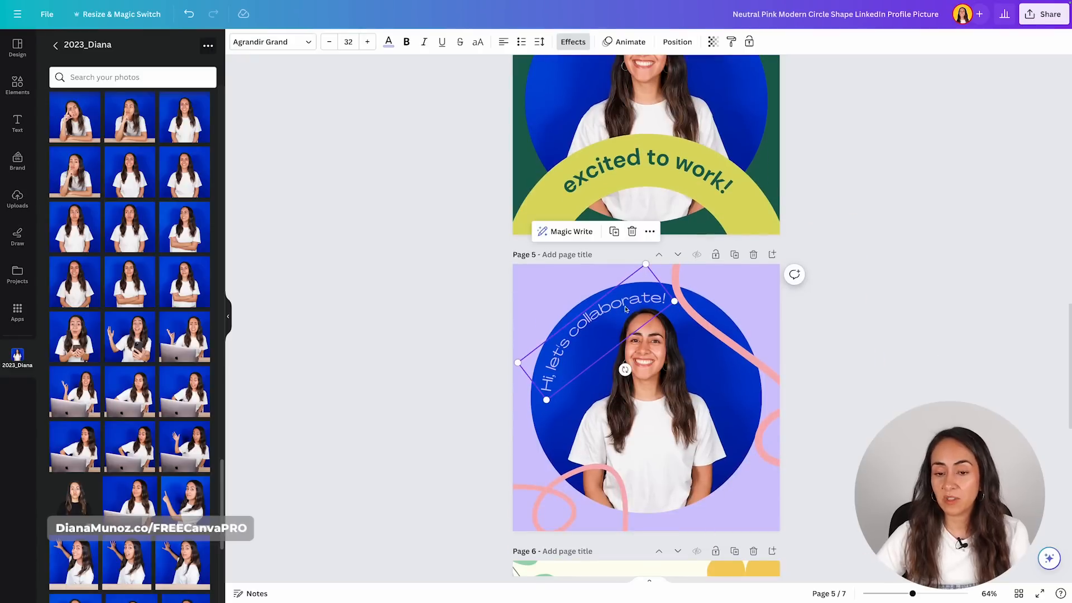
pyautogui.click(631, 231)
# Replace the curved "excited to work!" text on page 4 with the person's full name
pyautogui.scroll(4, 873, 316)
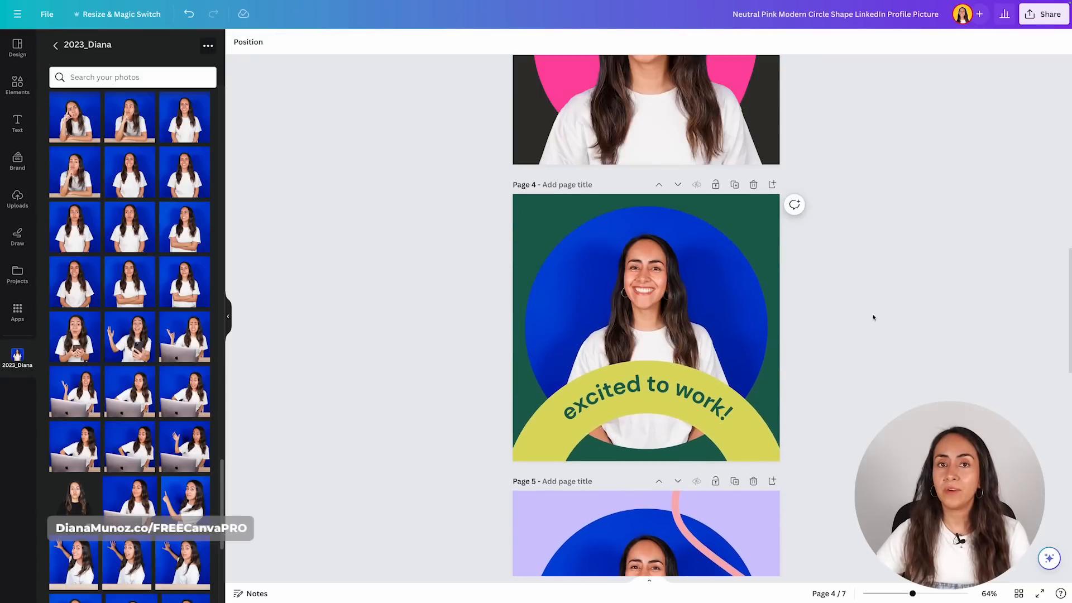
pyautogui.scroll(-1, 873, 317)
pyautogui.scroll(-2, 887, 391)
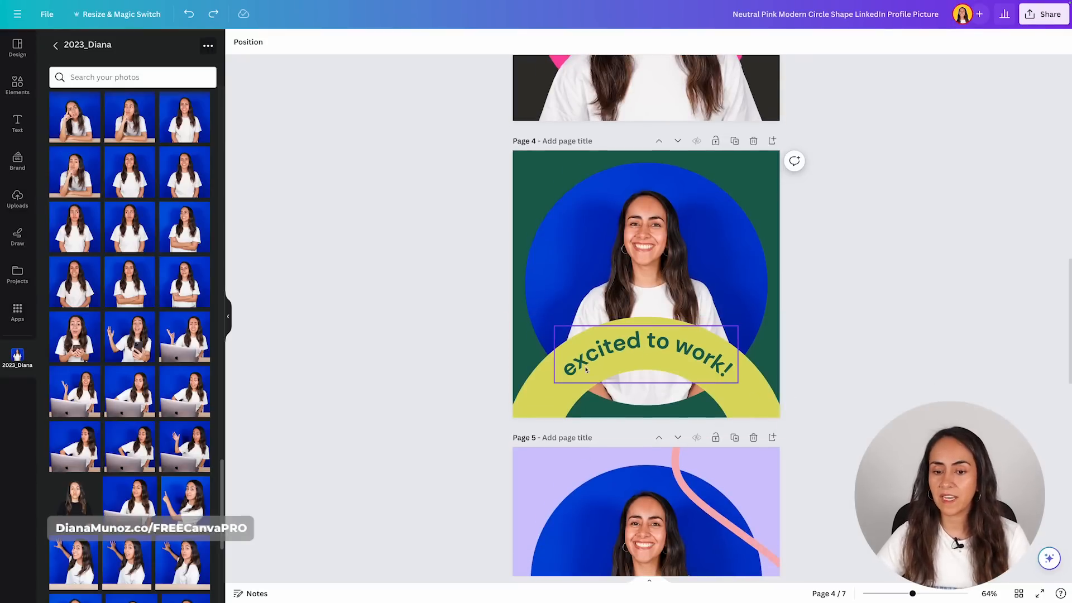
pyautogui.doubleClick(724, 356)
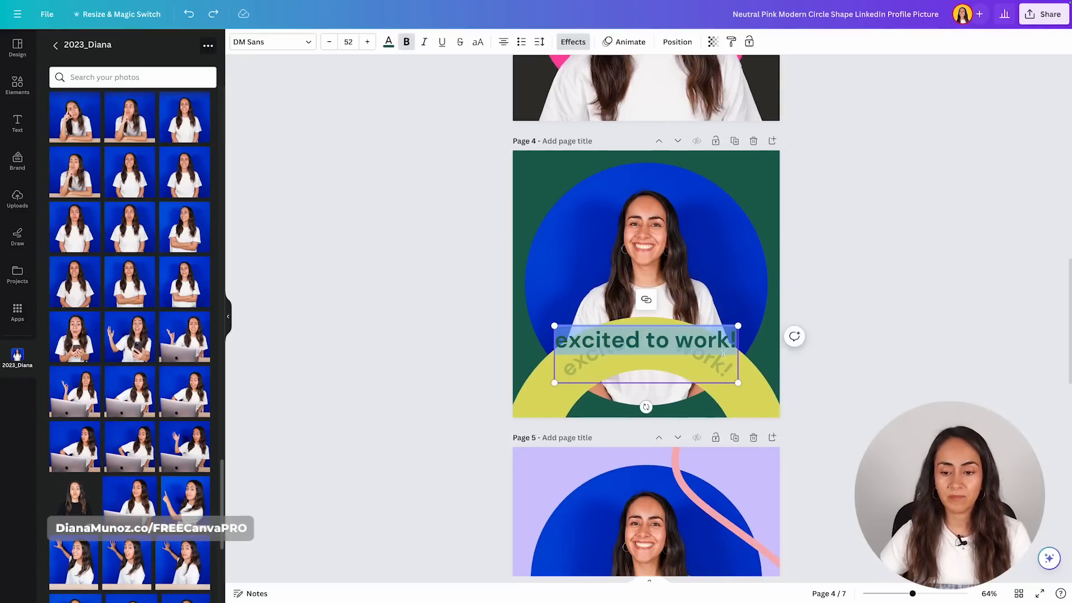
pyautogui.write('Diana Muñoz')
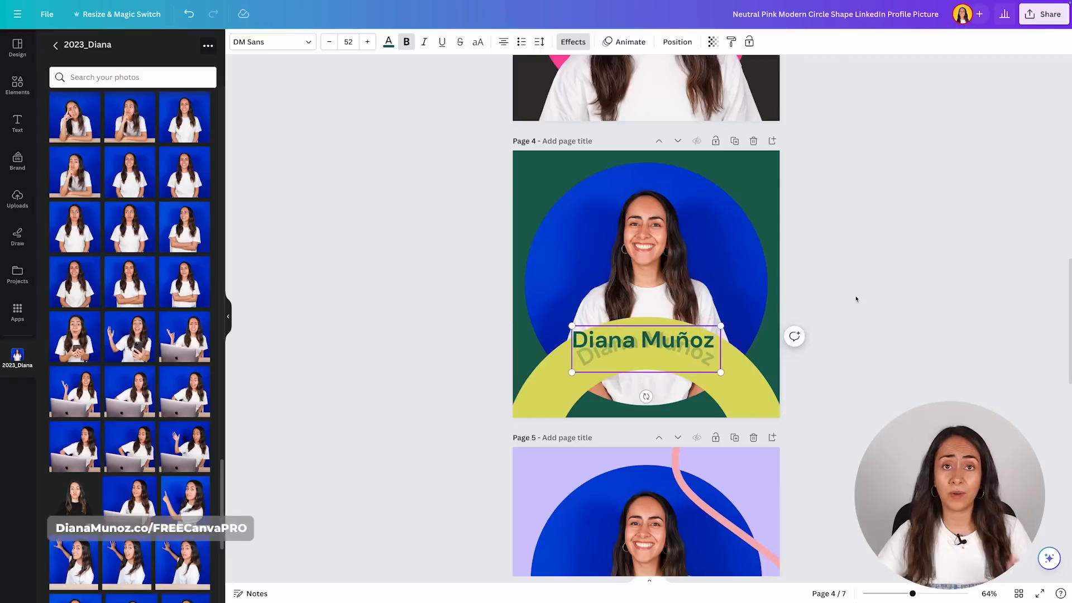
pyautogui.press('Escape')
# Change the curved text on page 4's arch to "YouTuber"
pyautogui.doubleClick(693, 366)
pyautogui.write('YouTuber')
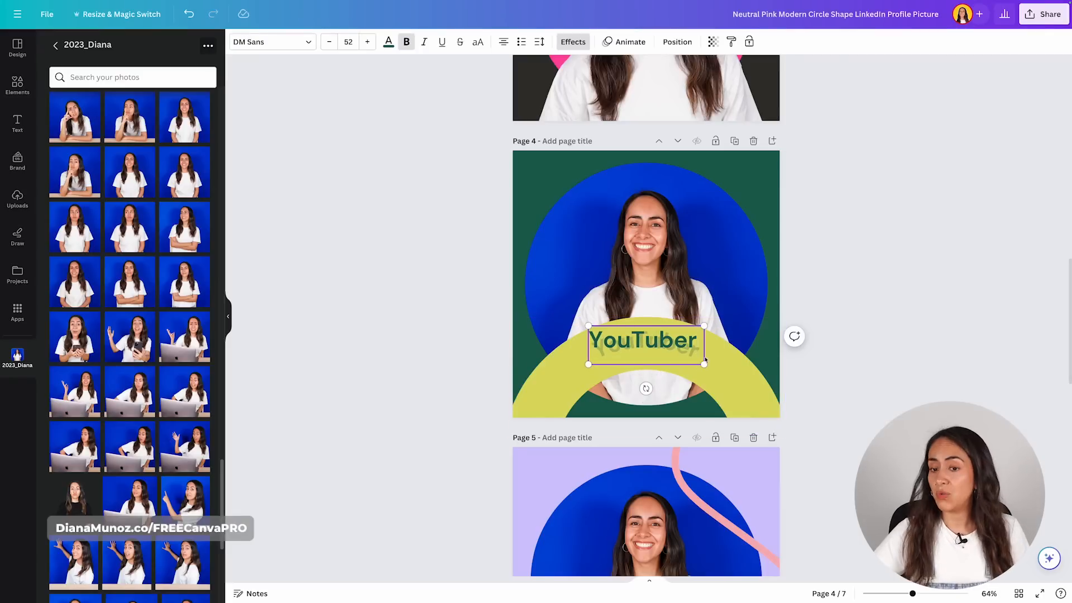
pyautogui.click(892, 333)
# Recolor the designs on pages 3 to 6 with the Team RonDi 2023 brand colors, using a red arch on white for page 4
pyautogui.click(902, 593)
pyautogui.click(1019, 593)
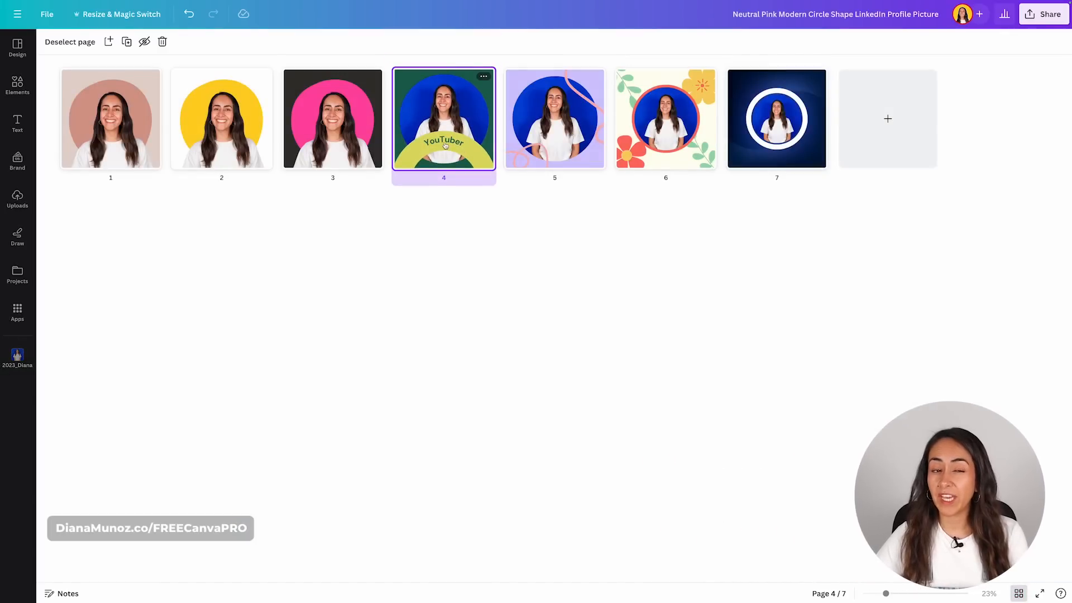
pyautogui.doubleClick(443, 135)
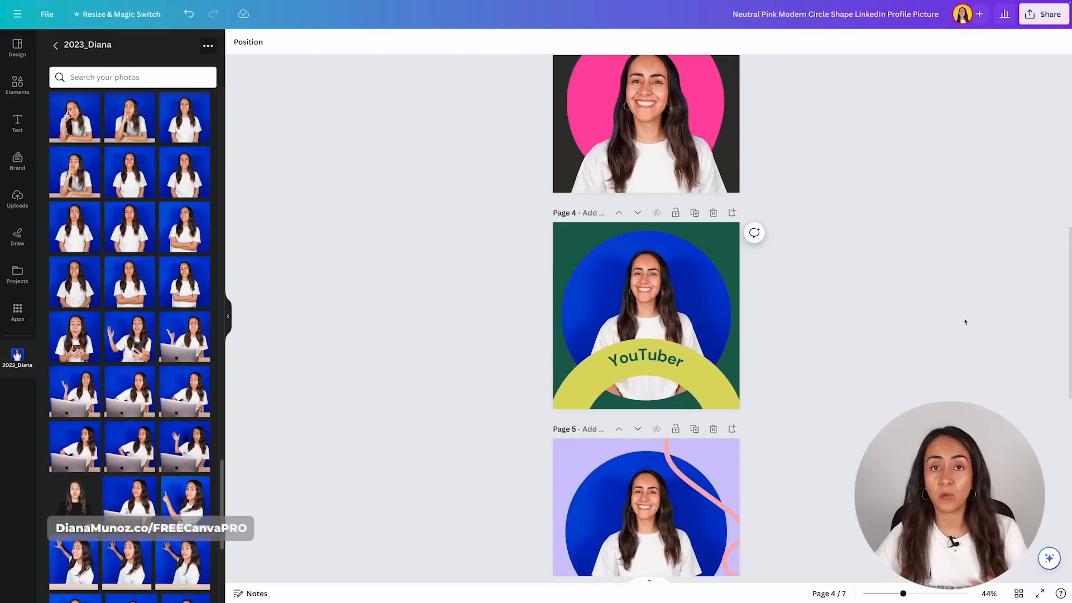
pyautogui.click(645, 391)
pyautogui.click(359, 41)
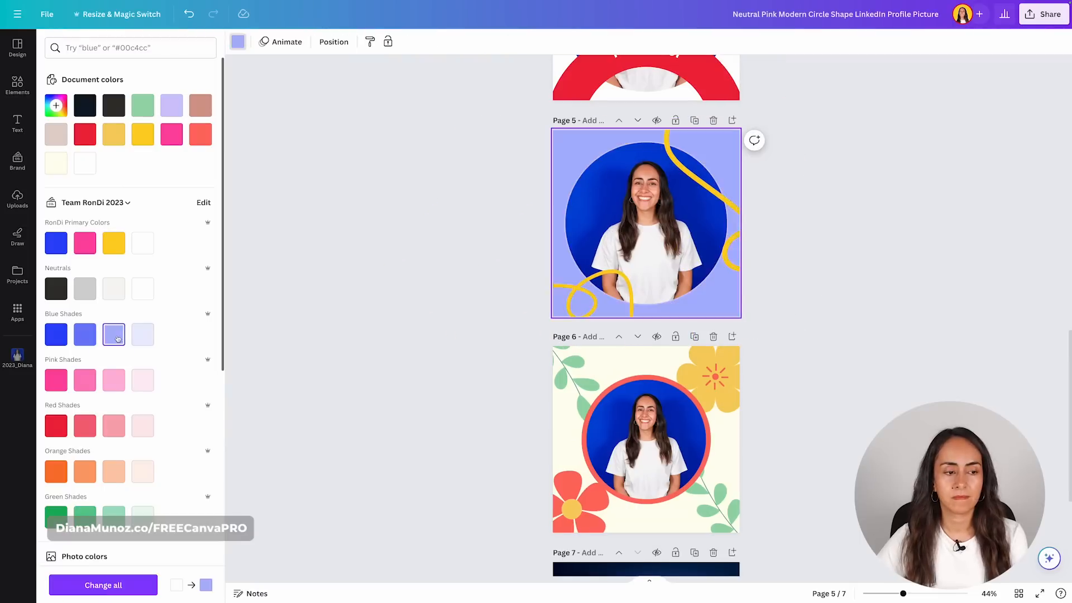
pyautogui.click(164, 167)
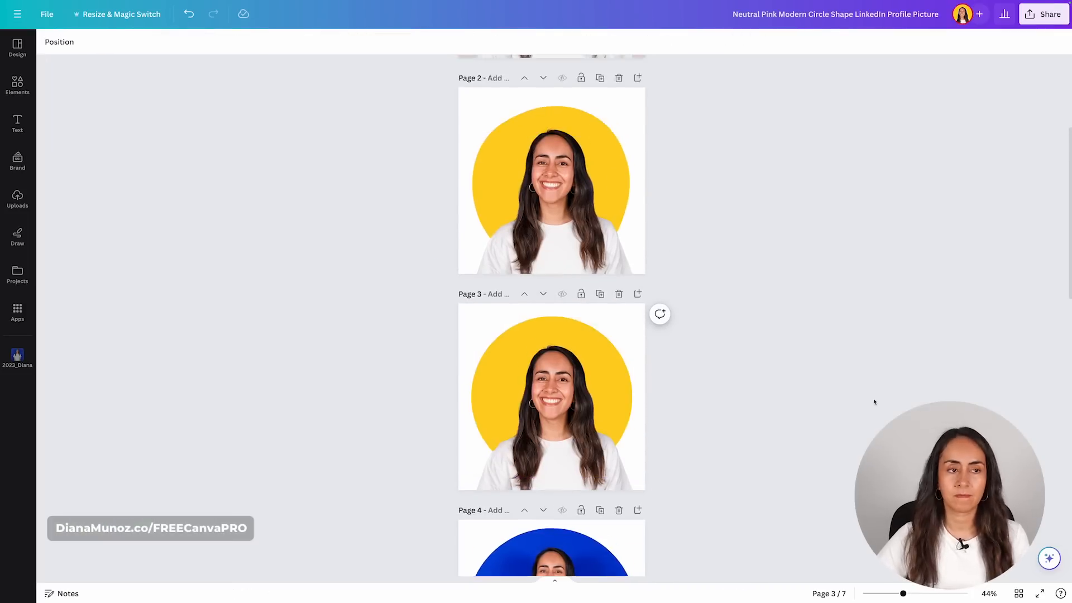
# Compare the similar yellow-circle portraits on pages 2 and 3 and delete page 2, the one with the irregular yellow shape
pyautogui.scroll(-4, 874, 401)
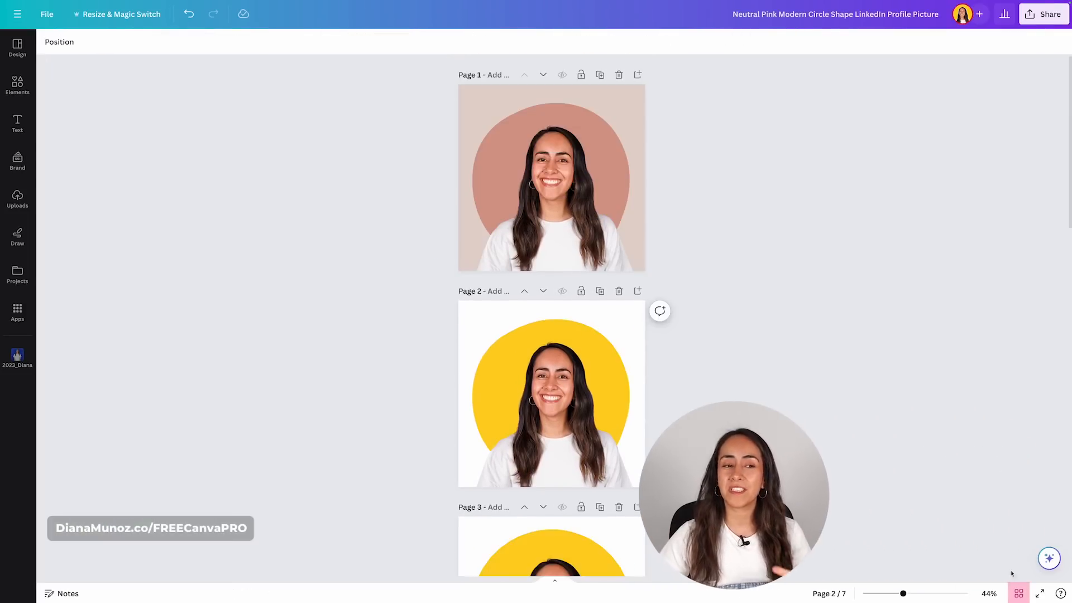
pyautogui.click(1019, 594)
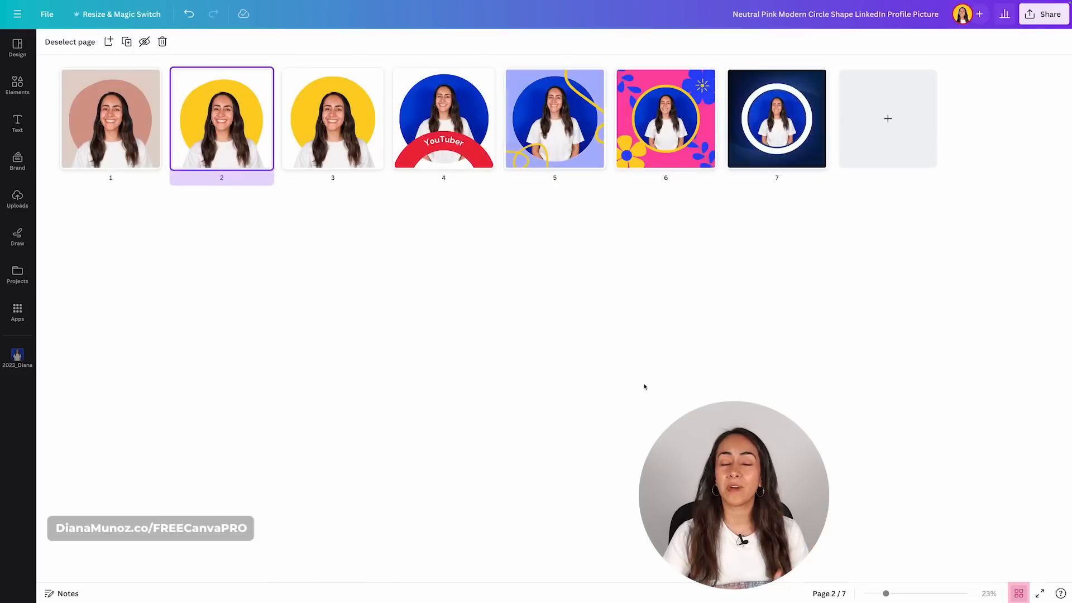
pyautogui.press('Left')
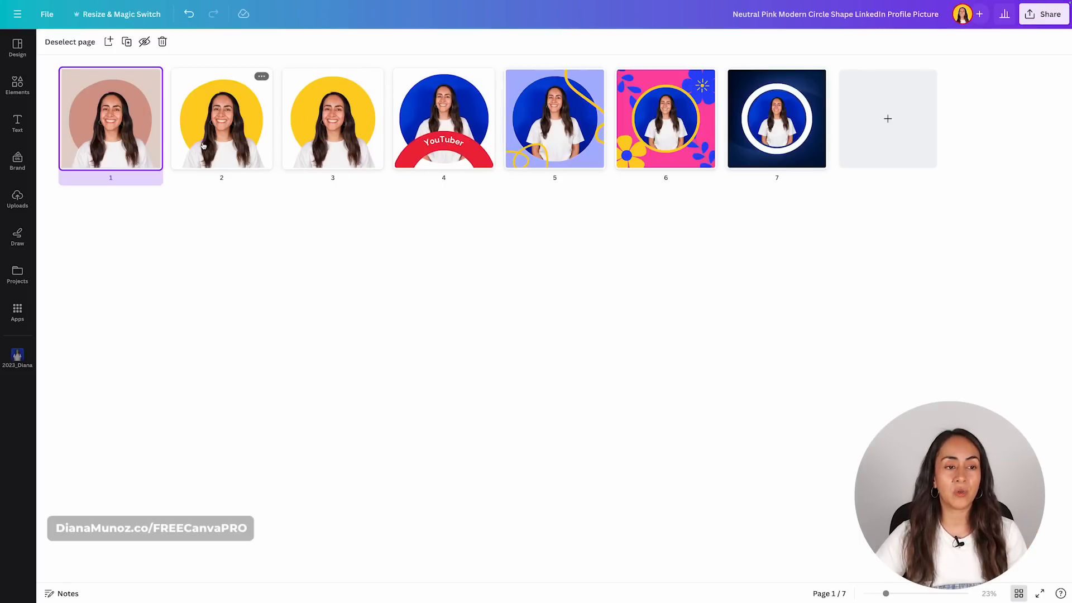
pyautogui.doubleClick(220, 116)
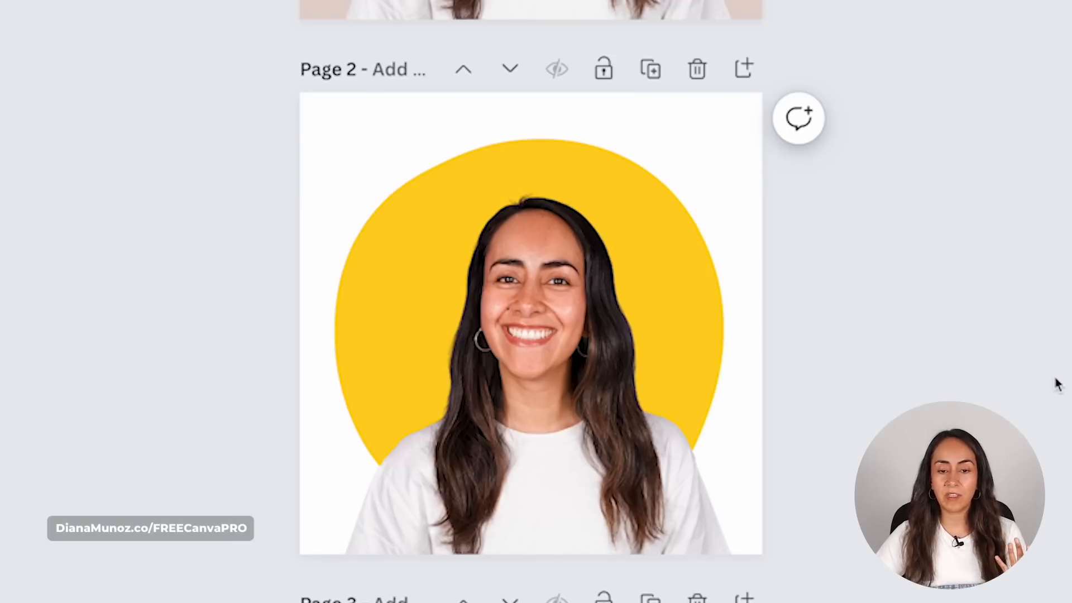
pyautogui.scroll(-10, 1057, 424)
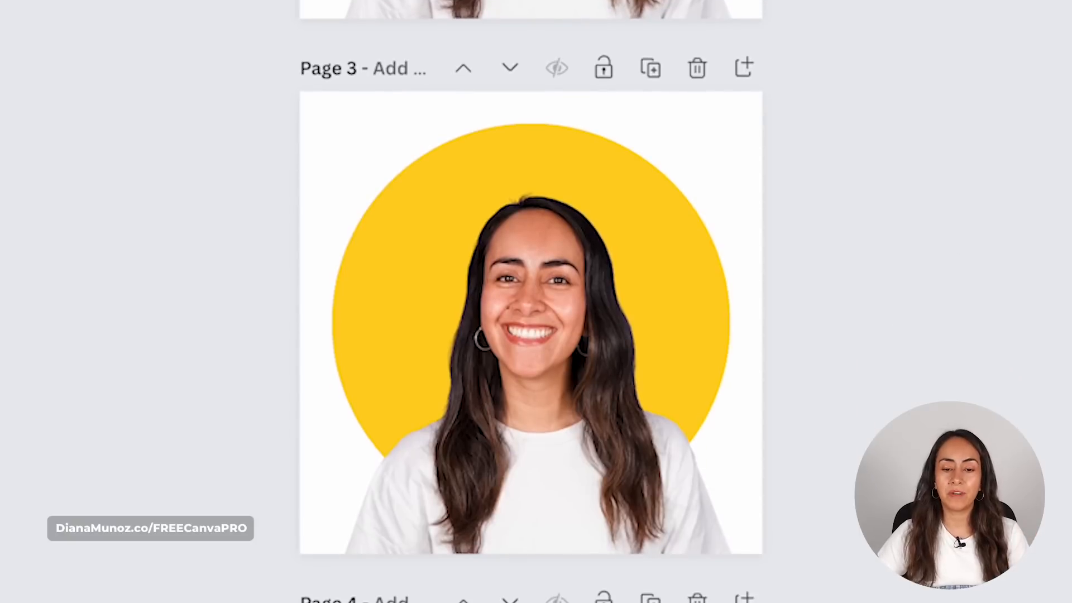
pyautogui.scroll(10, 796, 167)
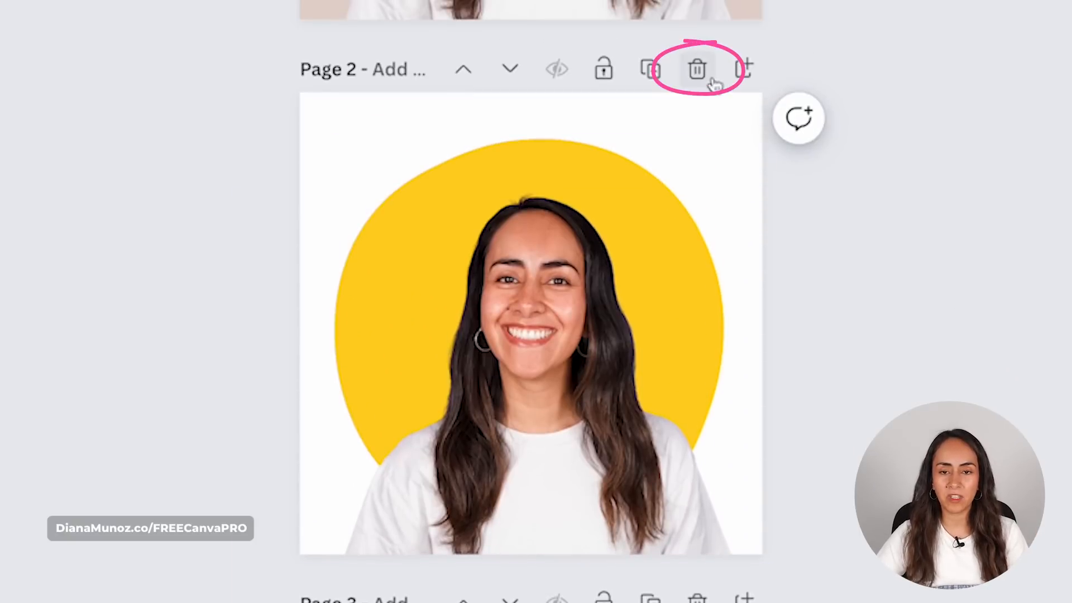
pyautogui.click(706, 73)
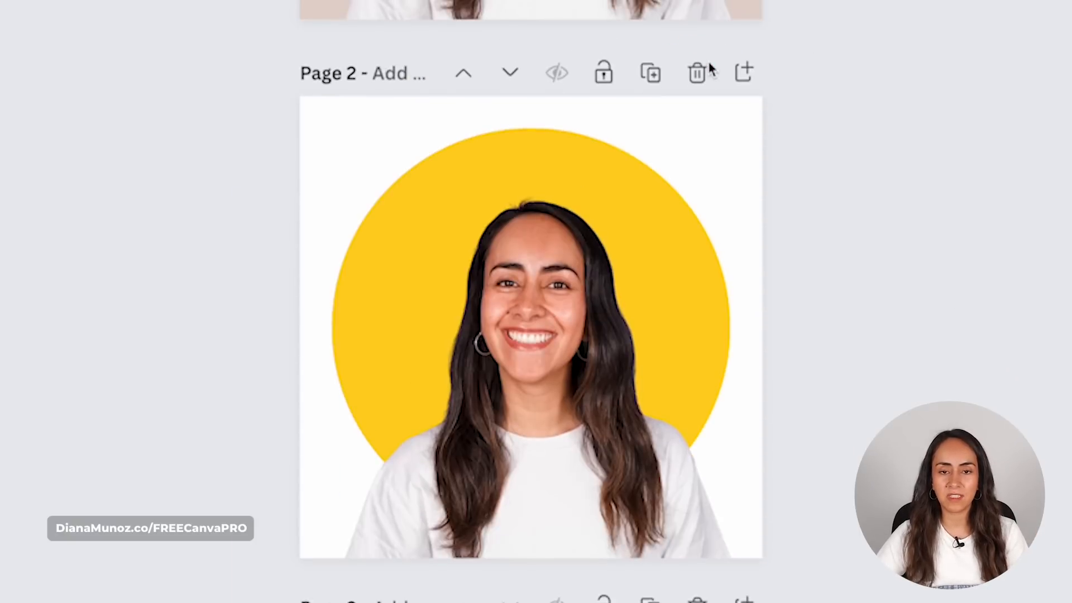
pyautogui.click(514, 140)
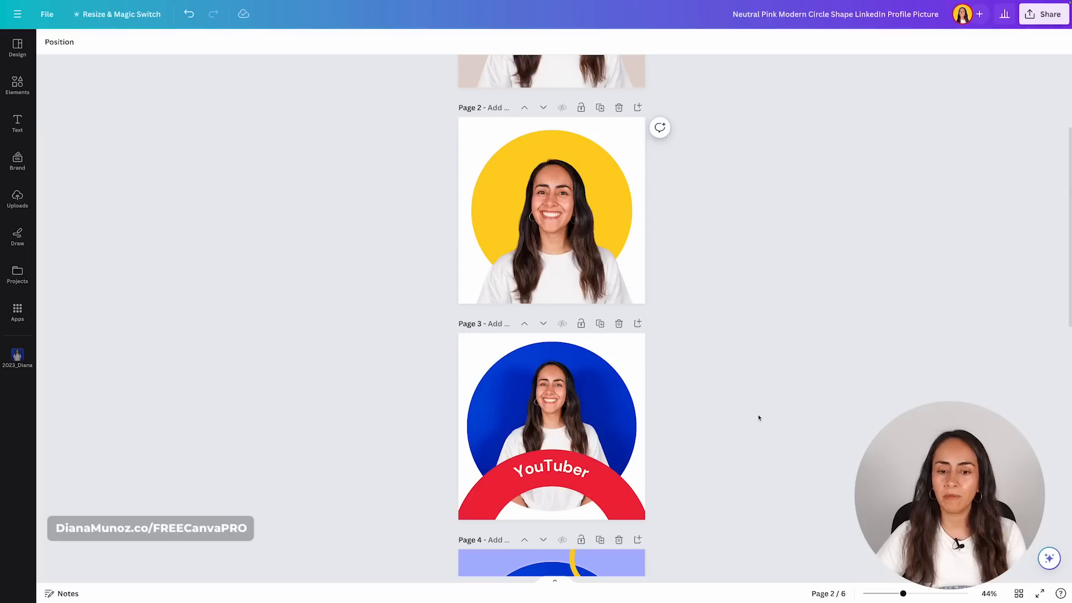
# Add a blank page 7 and search the graphics elements for "canva logo"
pyautogui.scroll(-10, 759, 418)
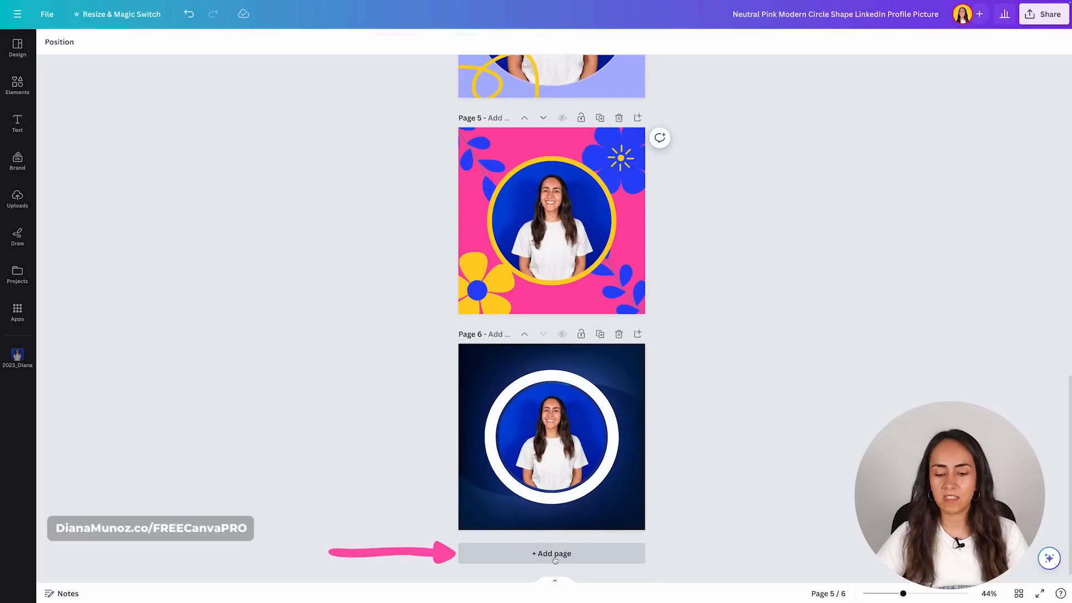
pyautogui.click(554, 560)
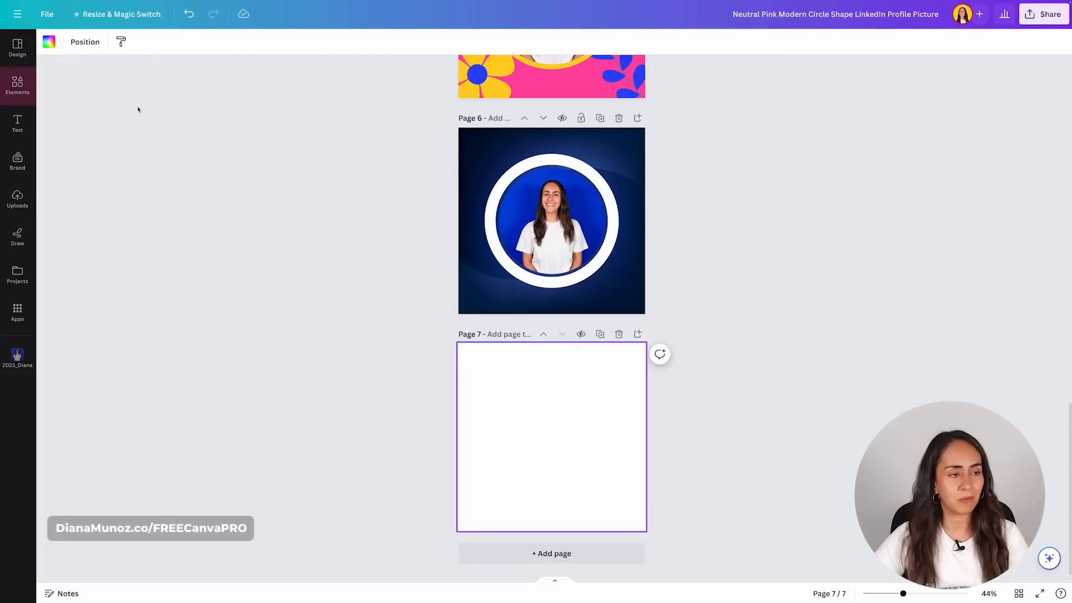
pyautogui.click(17, 87)
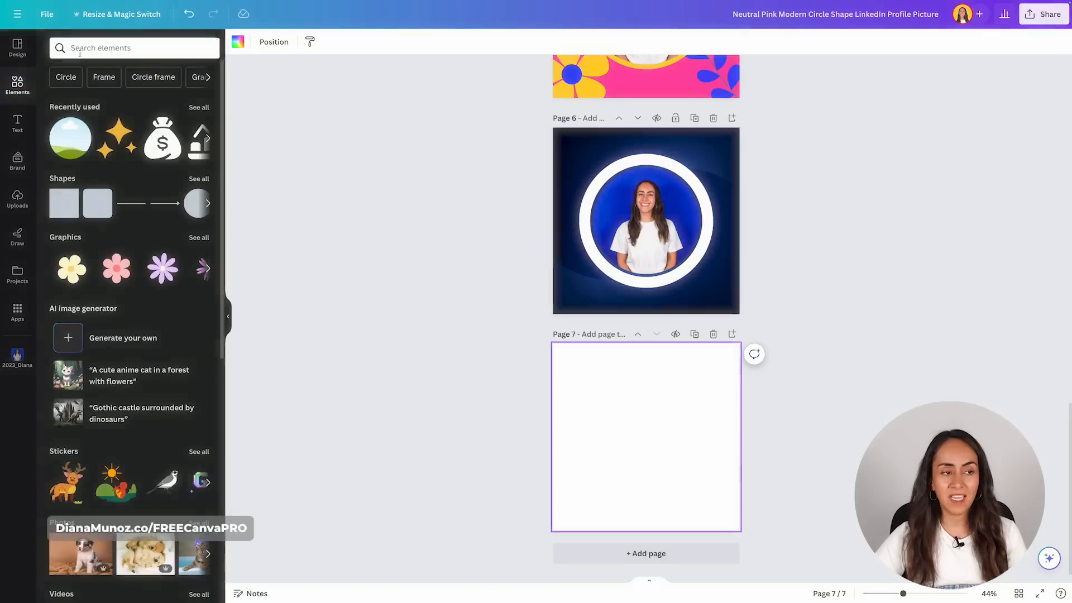
pyautogui.write('canva logo')
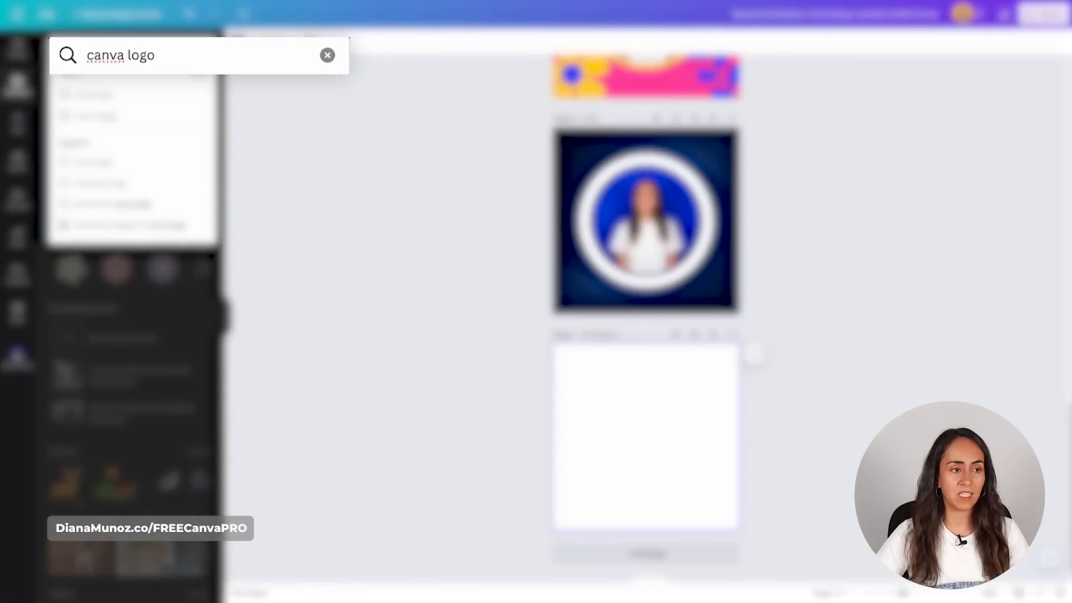
pyautogui.press('Return')
pyautogui.click(87, 73)
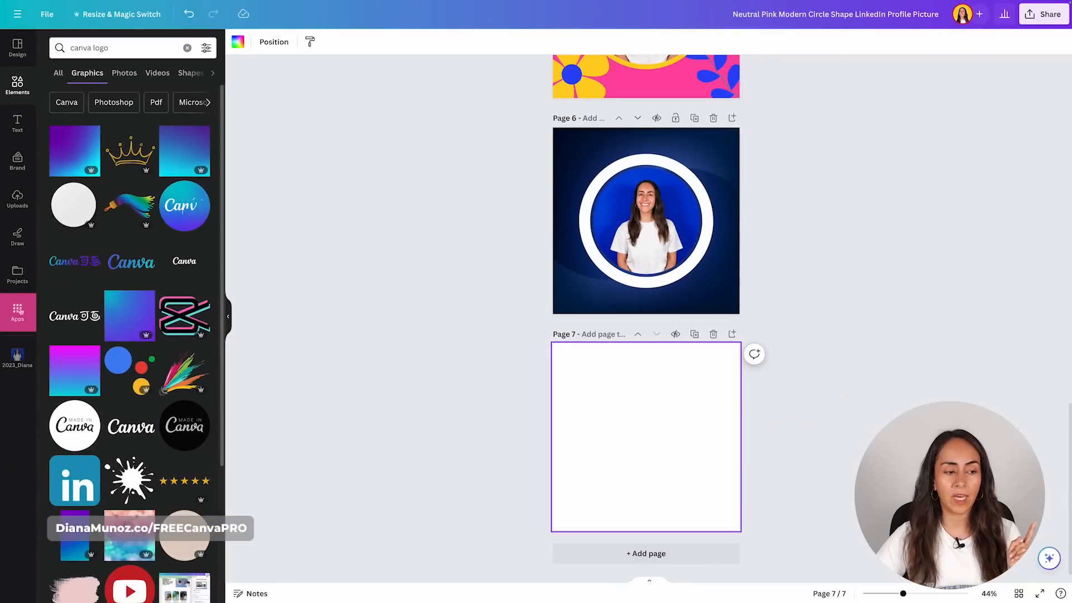
# Find the Brandfetch app by searching the Canva apps for "brand" and open it
pyautogui.click(19, 311)
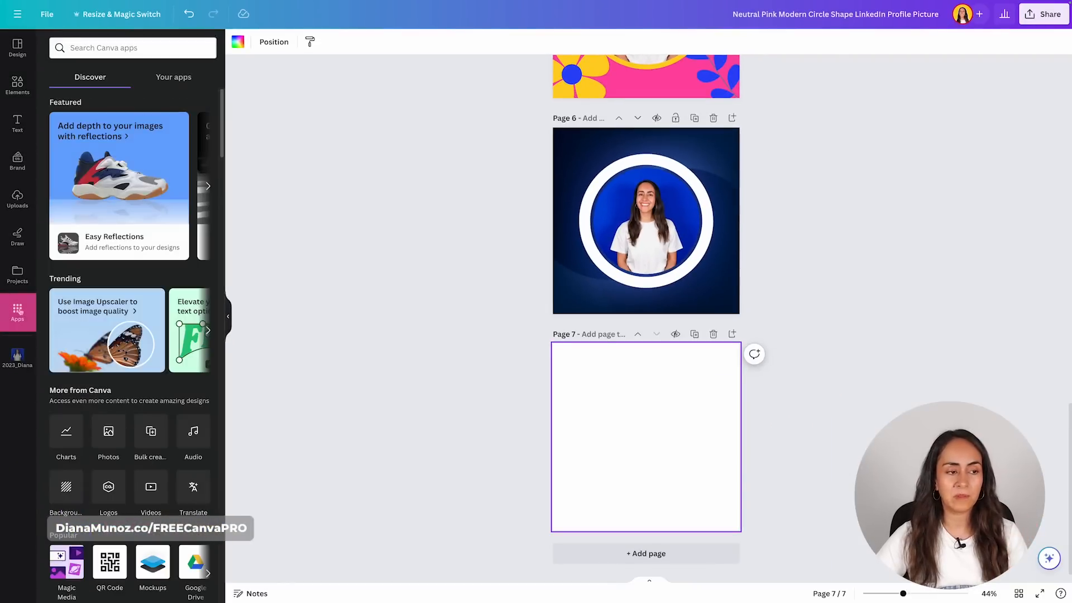
pyautogui.click(174, 53)
pyautogui.write('b')
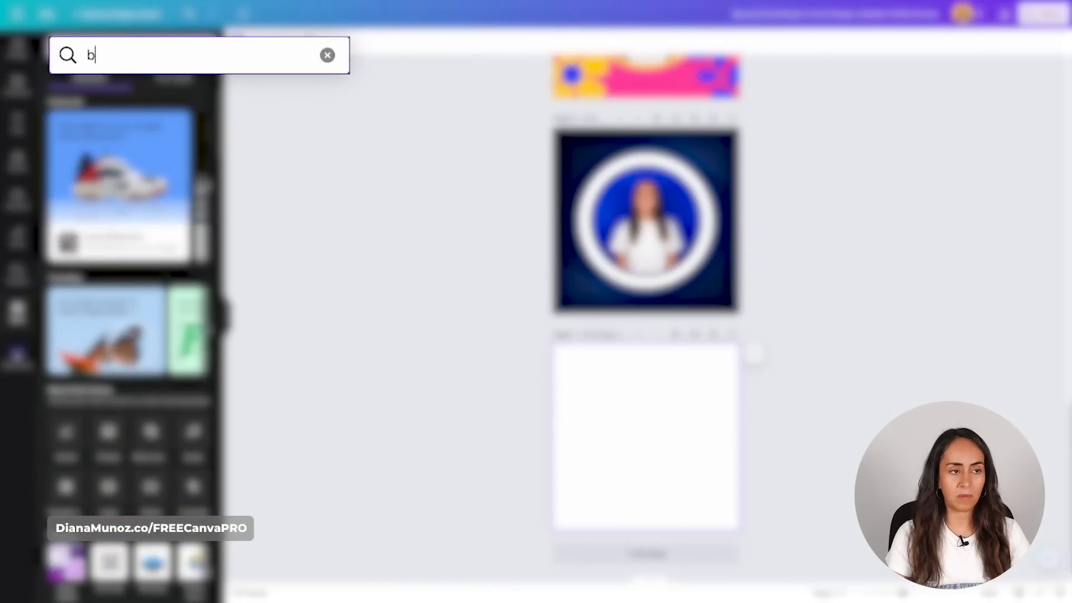
pyautogui.write('rand')
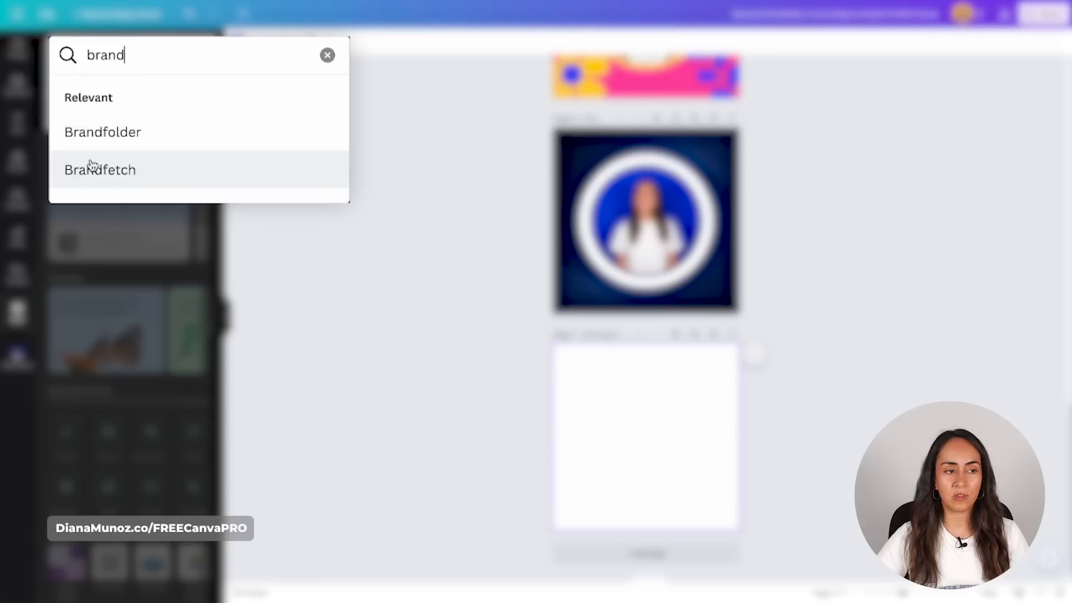
pyautogui.click(80, 113)
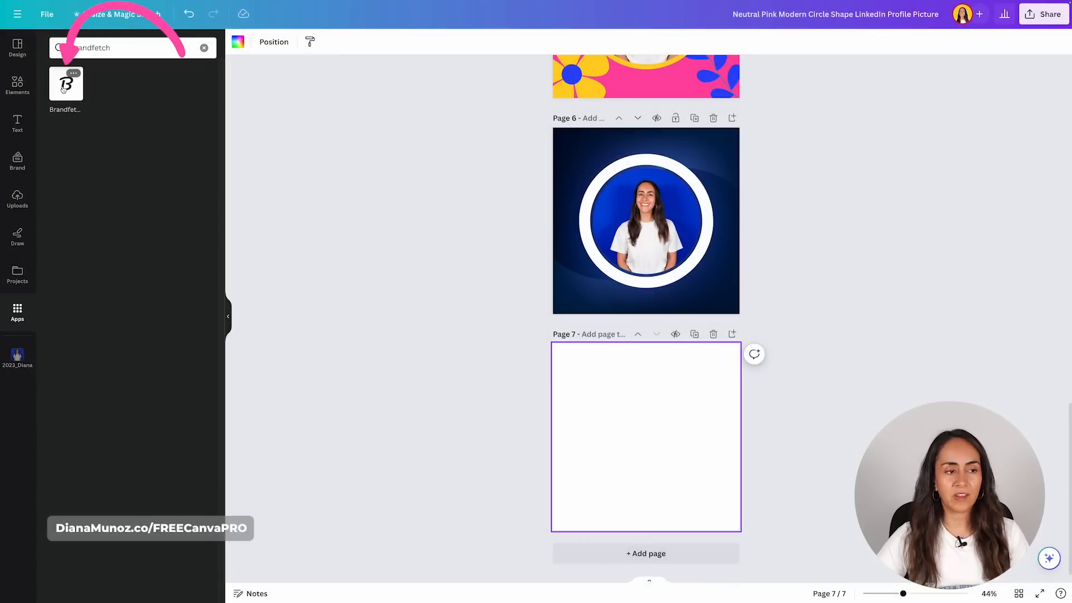
pyautogui.click(63, 89)
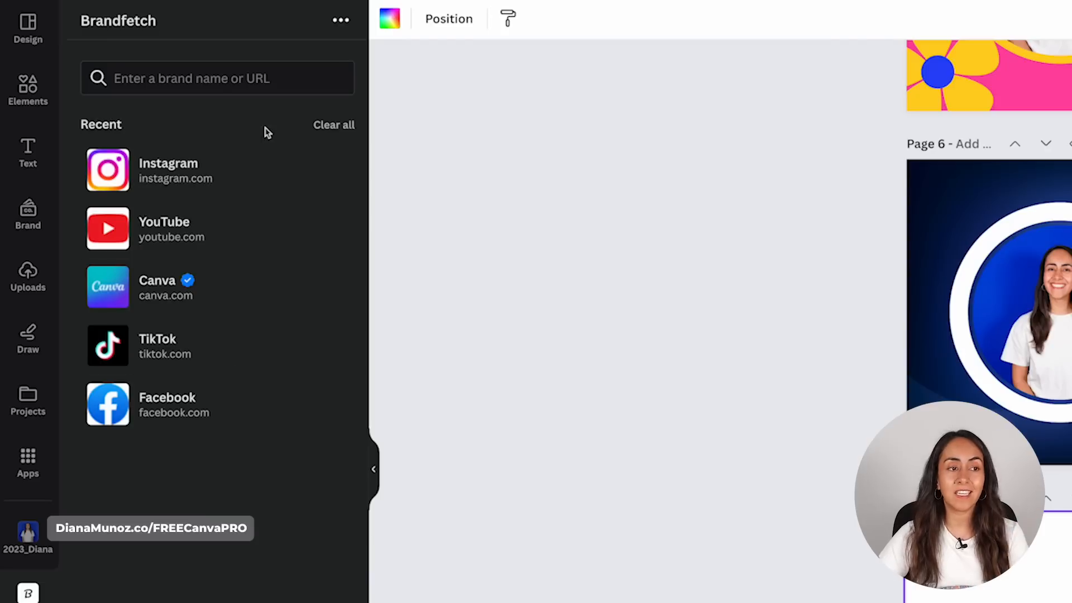
# Search Brandfetch for "canva" and add the square gradient Canva logo from canva.com to page 7
pyautogui.click(244, 81)
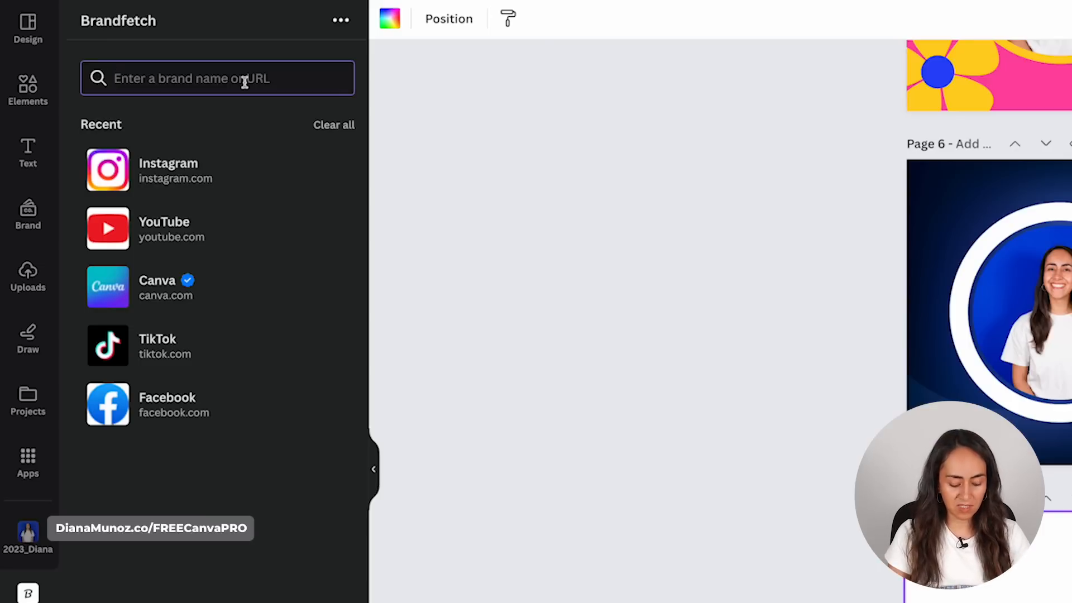
pyautogui.write('canva')
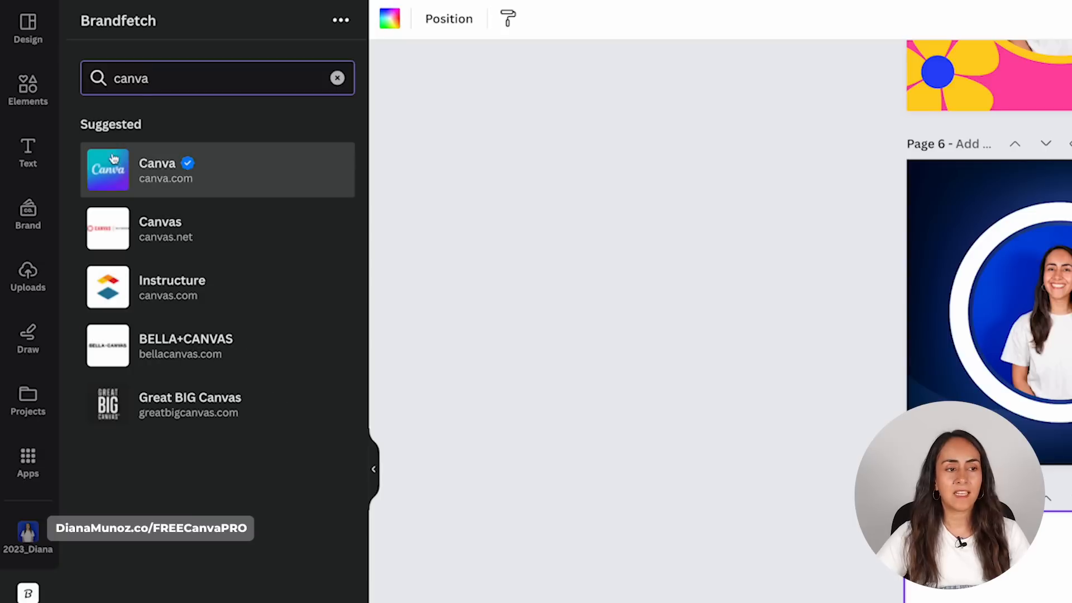
pyautogui.click(211, 186)
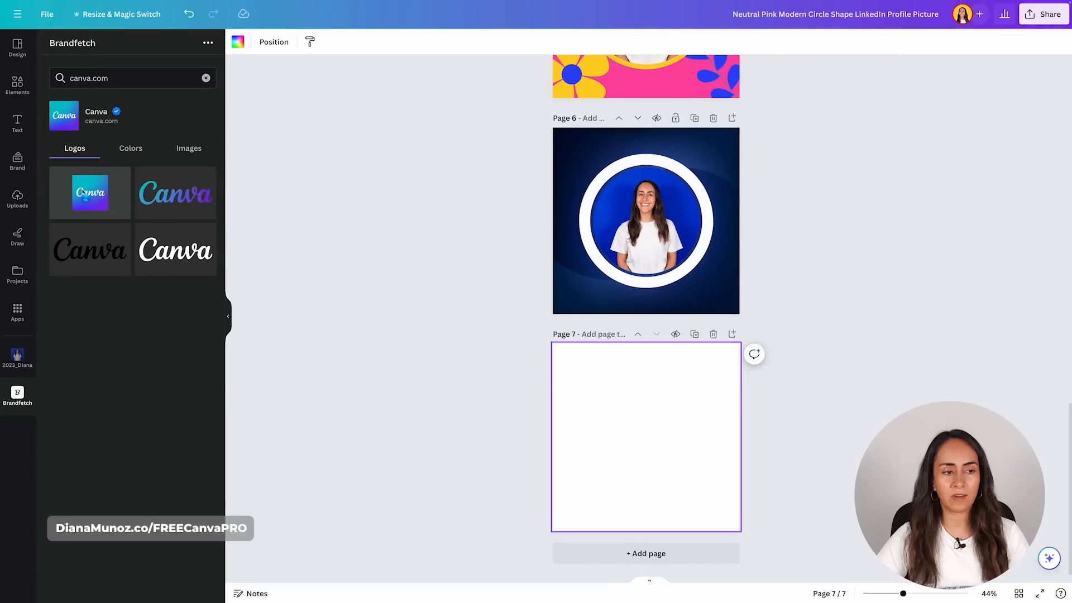
pyautogui.click(82, 191)
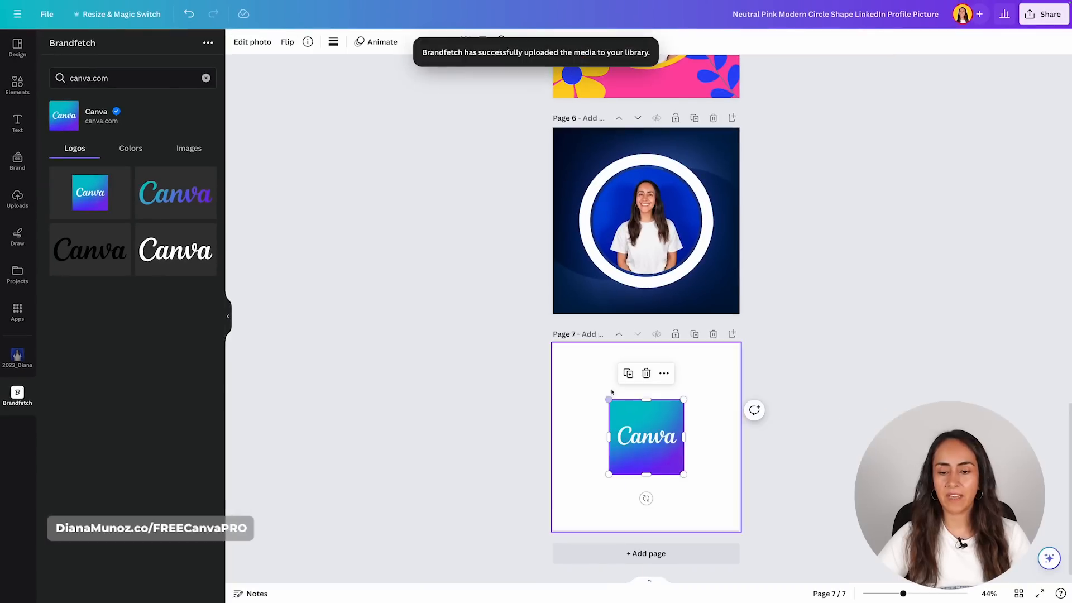
pyautogui.click(720, 437)
# Add page 8 and place the red YouTube play-button logo from youtube.com in Brandfetch on it
pyautogui.click(629, 553)
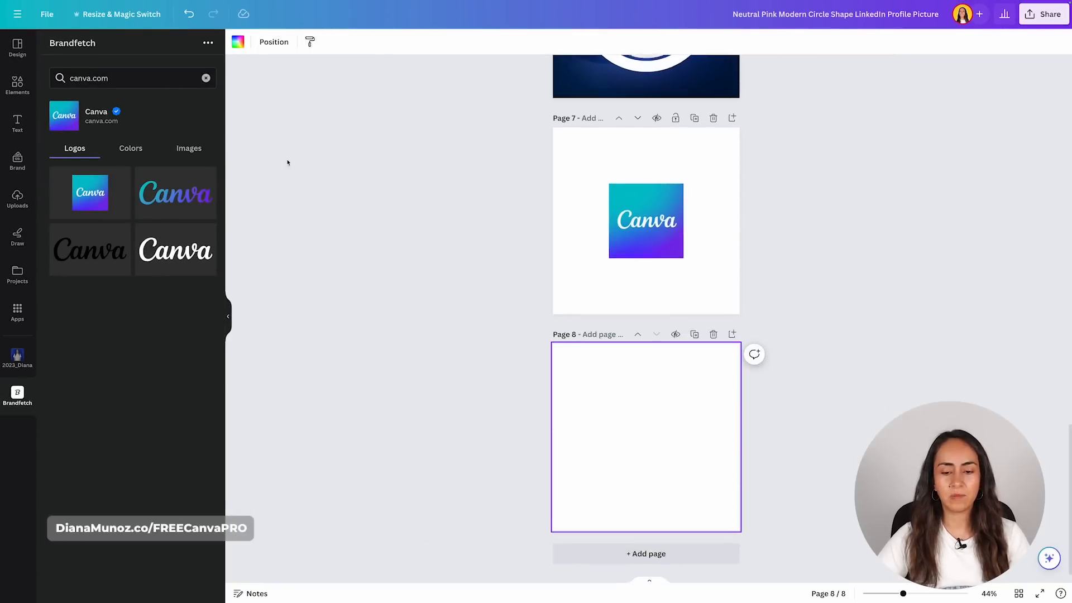
pyautogui.click(206, 78)
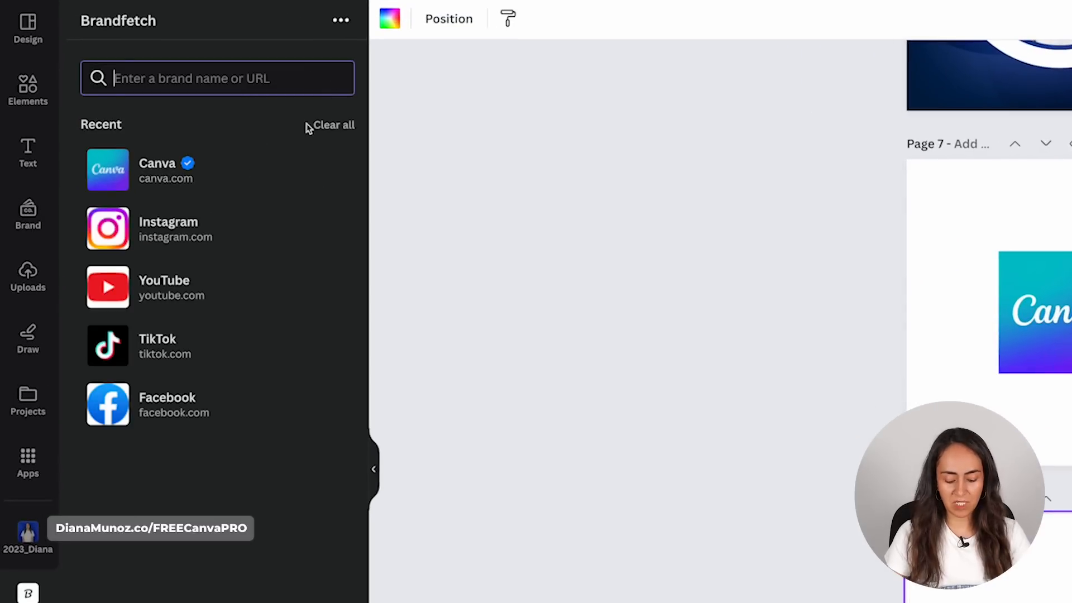
pyautogui.write('youtube')
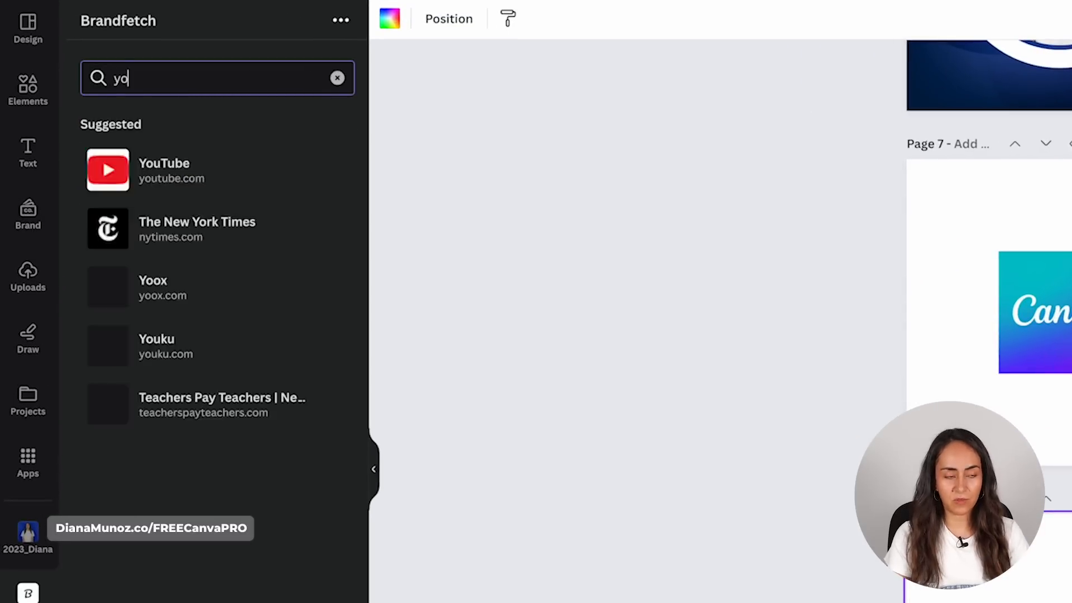
pyautogui.click(179, 171)
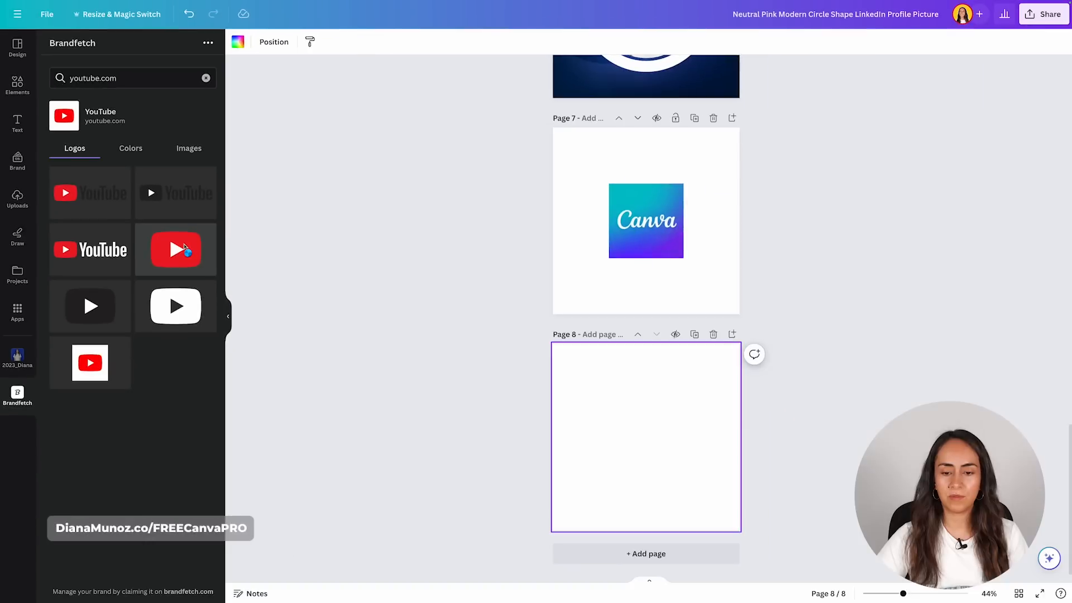
pyautogui.click(303, 357)
# Add page 9 and place Brandfetch's gradient Instagram logo with a white background on it
pyautogui.click(691, 549)
pyautogui.click(167, 81)
pyautogui.click(206, 78)
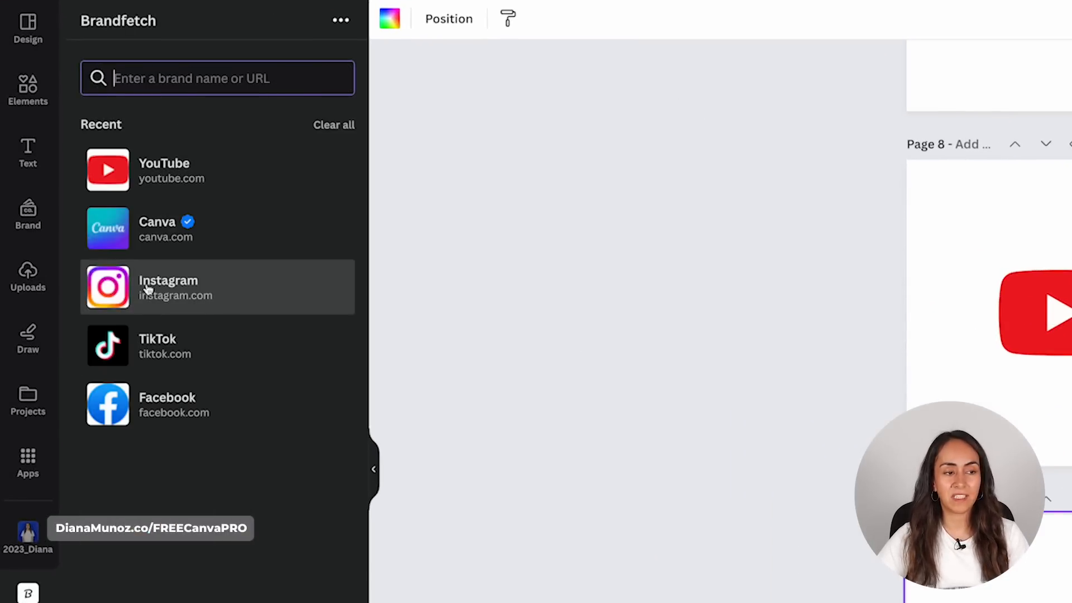
pyautogui.click(218, 298)
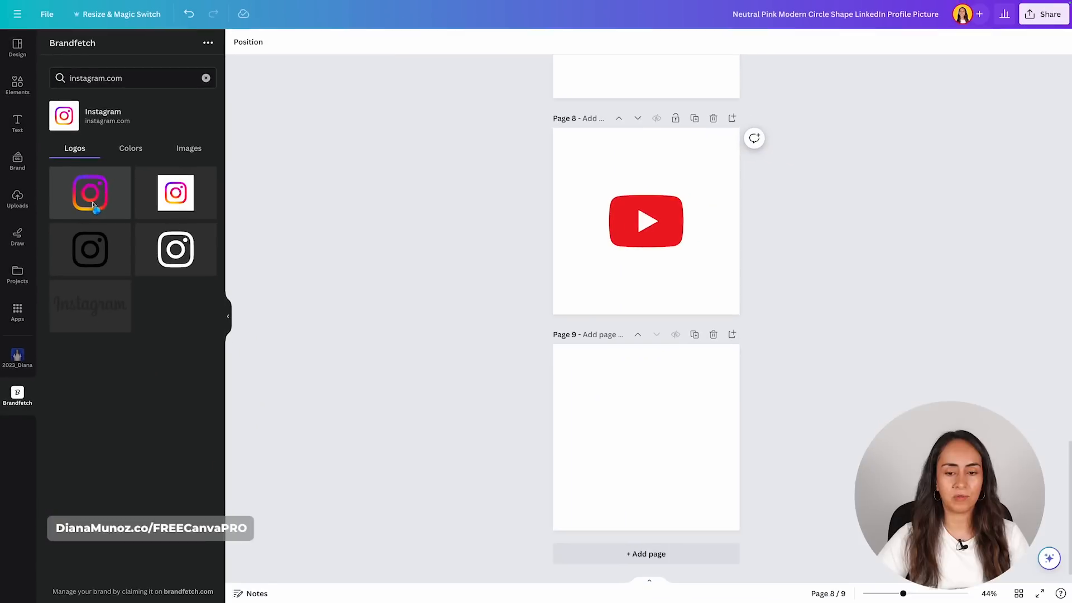
pyautogui.click(93, 206)
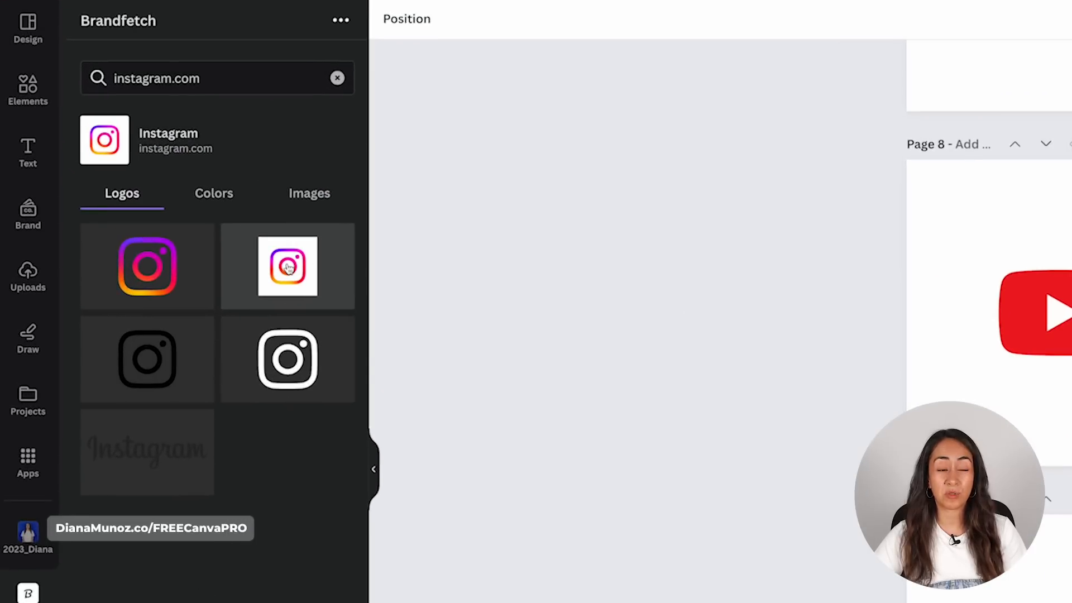
pyautogui.click(288, 268)
pyautogui.moveTo(657, 211); pyautogui.dragTo(658, 436)
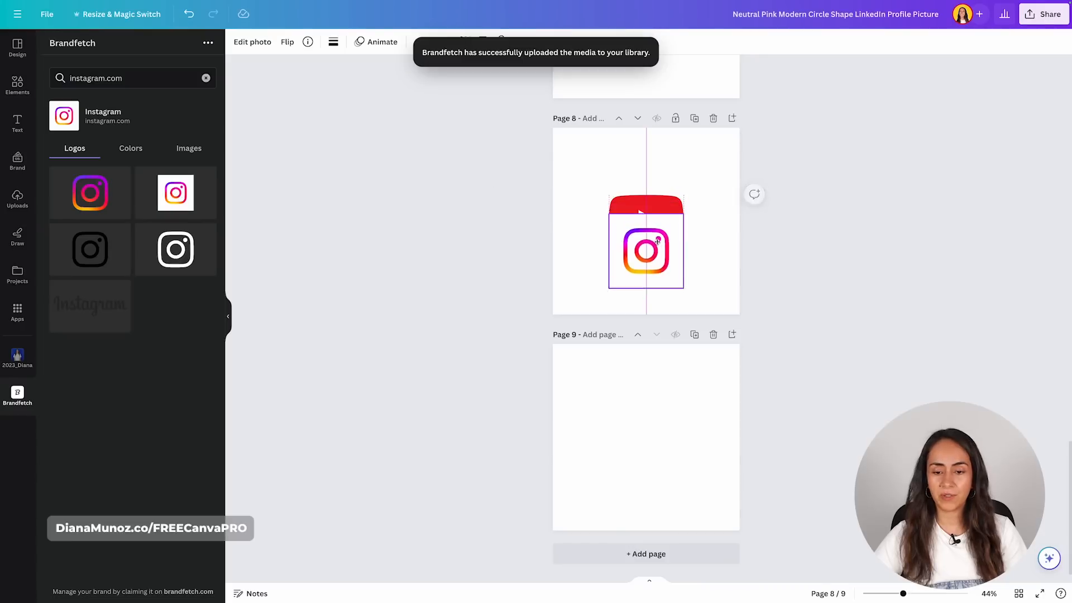
pyautogui.click(830, 304)
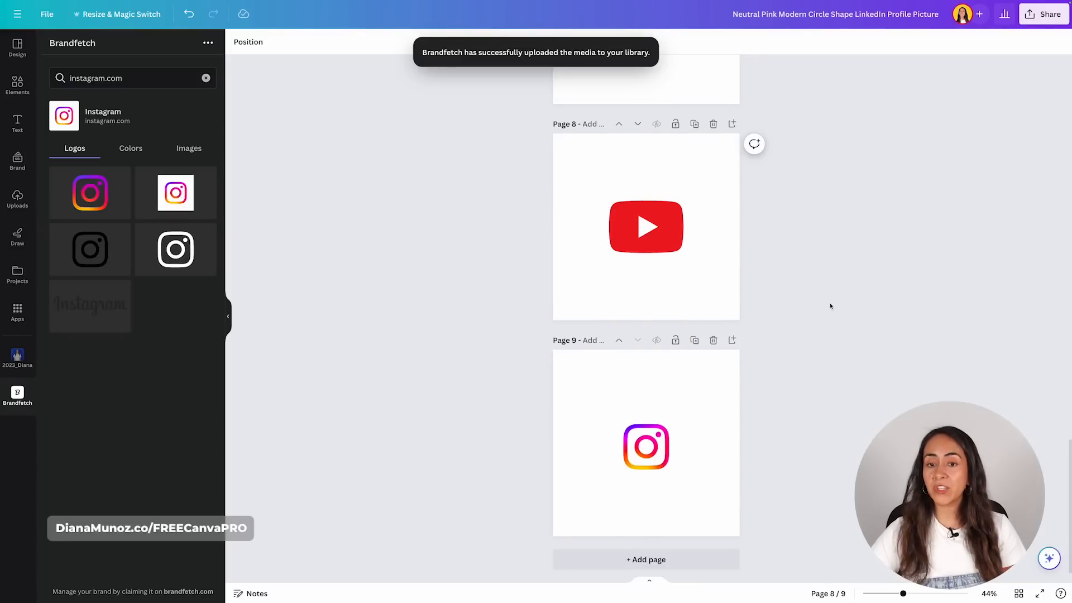
# Turn on the display of page margins for the design
pyautogui.scroll(4, 832, 304)
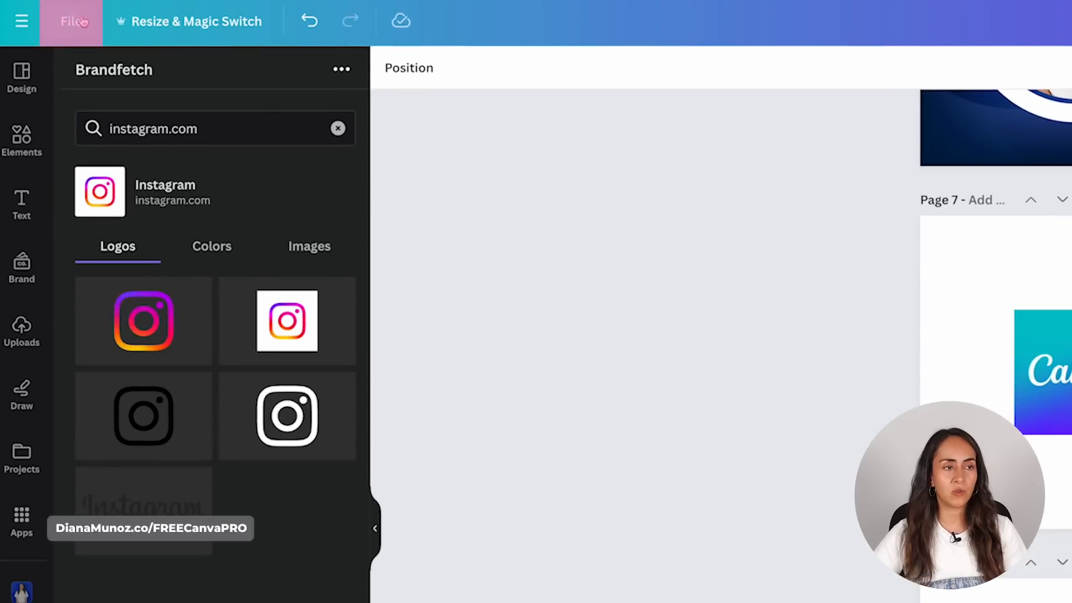
pyautogui.click(75, 19)
pyautogui.moveTo(188, 249)
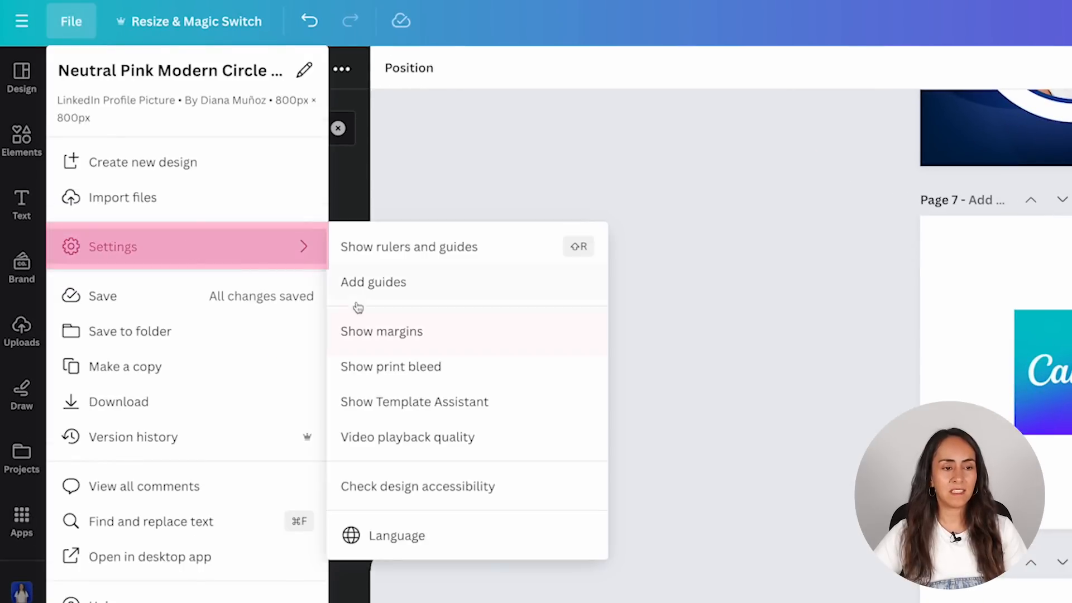
pyautogui.click(437, 335)
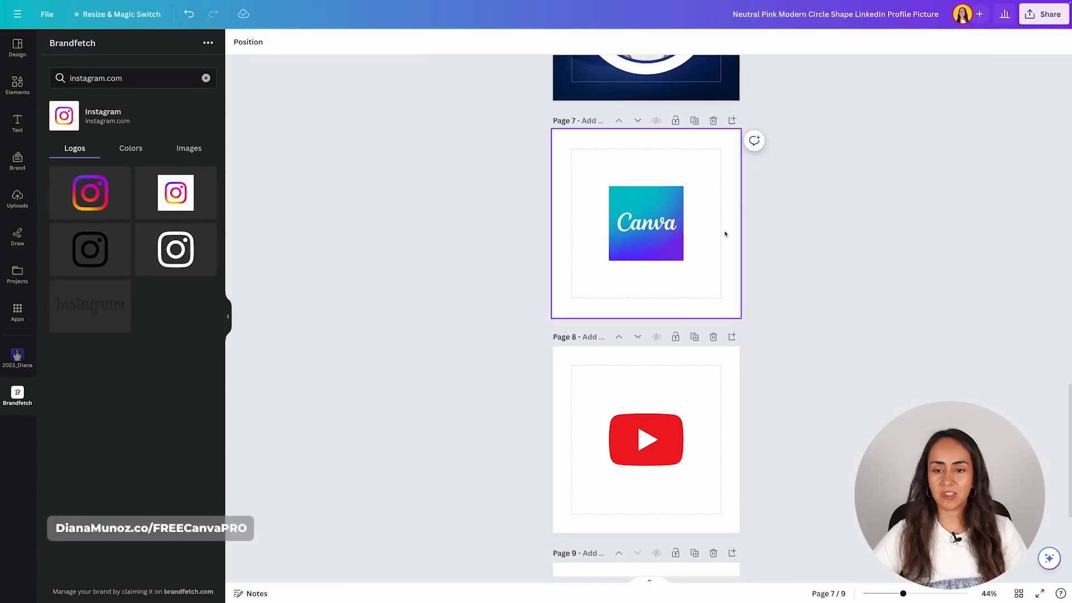
# Put the Canva logo into a circle frame on page 7 and enlarge it to fill the margin area
pyautogui.moveTo(902, 593); pyautogui.dragTo(919, 592)
pyautogui.scroll(3, 936, 317)
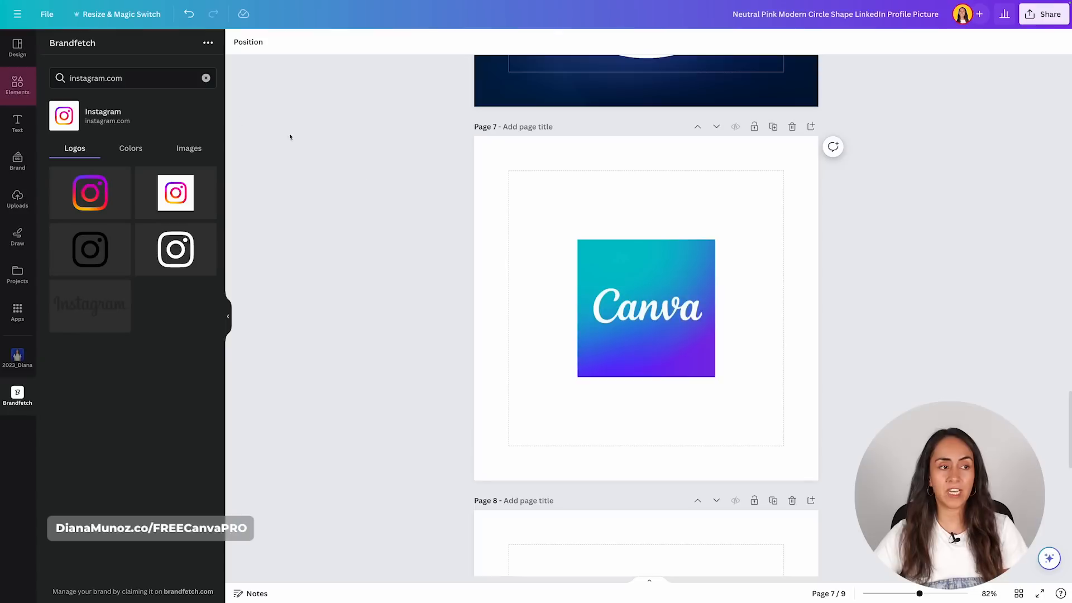
pyautogui.click(13, 88)
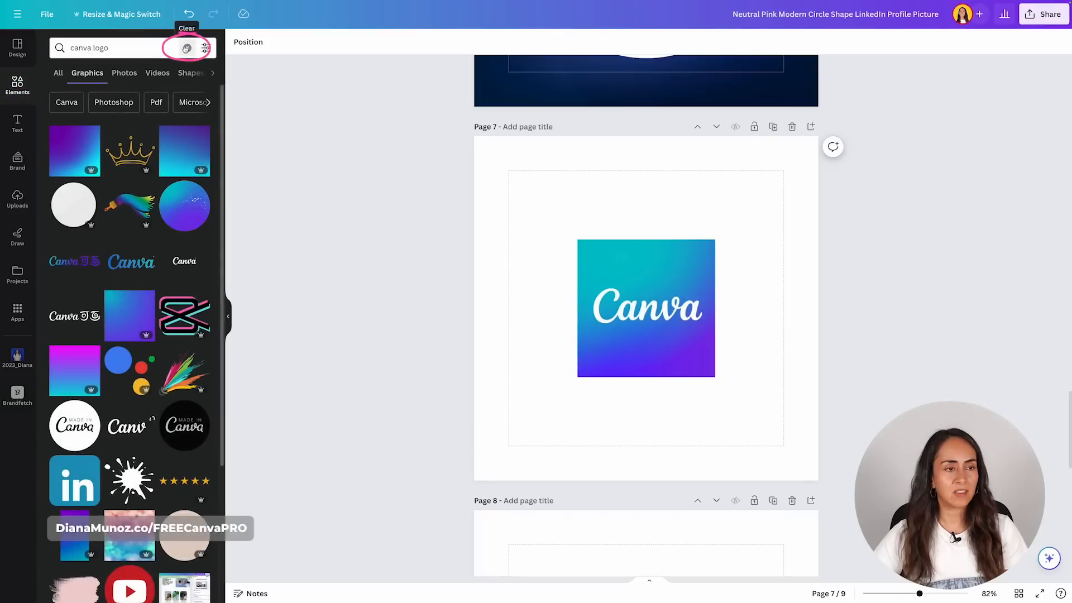
pyautogui.click(187, 48)
pyautogui.scroll(-10, 134, 255)
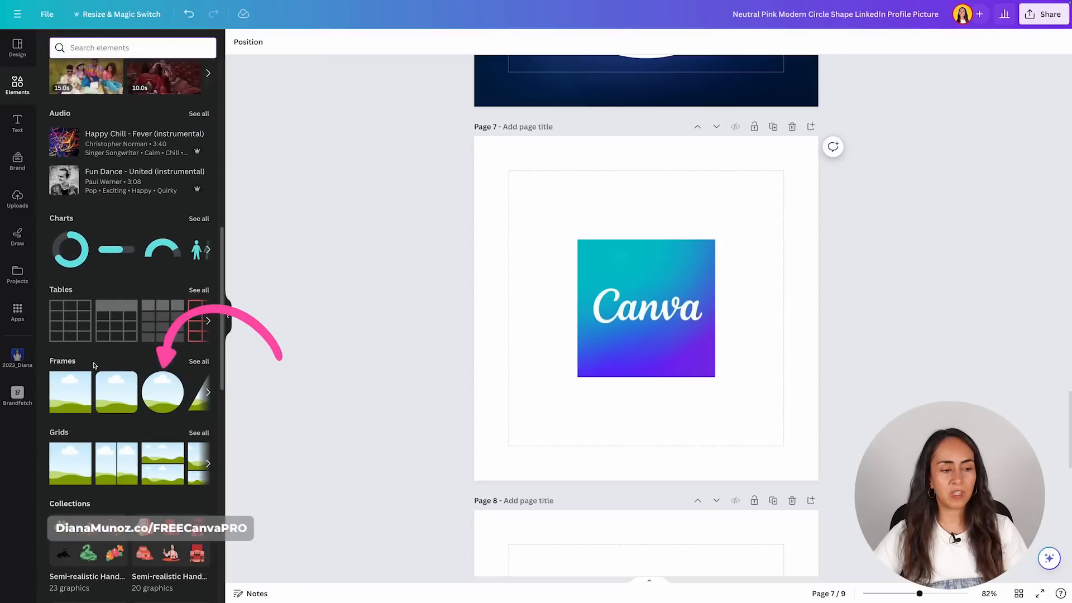
pyautogui.click(168, 399)
pyautogui.moveTo(676, 263); pyautogui.dragTo(607, 263)
pyautogui.moveTo(696, 284); pyautogui.dragTo(629, 288)
pyautogui.moveTo(735, 221); pyautogui.dragTo(787, 173)
pyautogui.moveTo(558, 395); pyautogui.dragTo(508, 446)
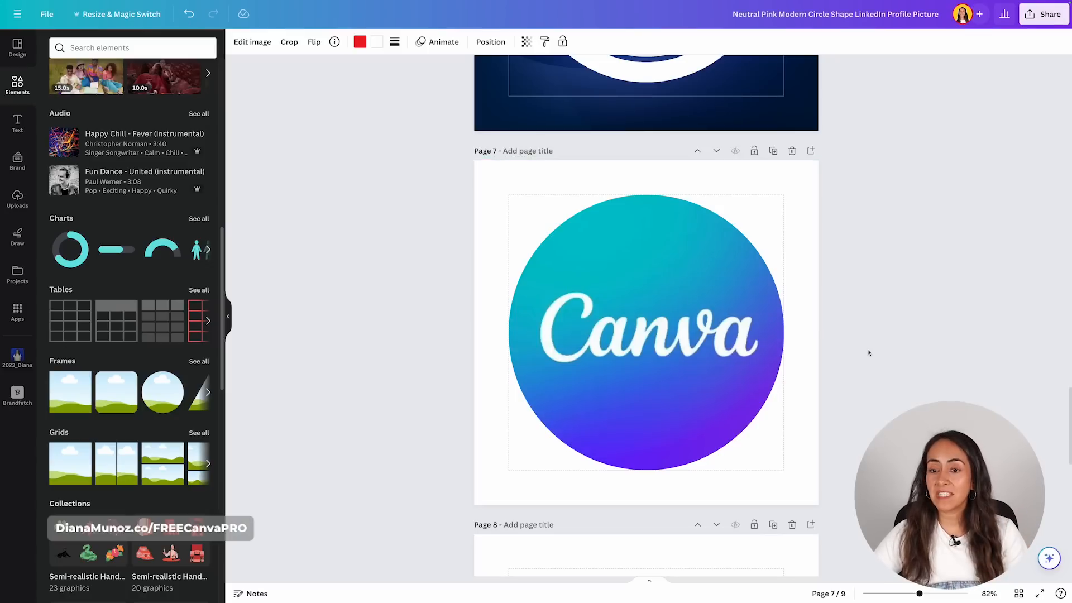
# Enlarge the YouTube logo on page 8 so it spans the full width between the margins
pyautogui.scroll(-5, 915, 388)
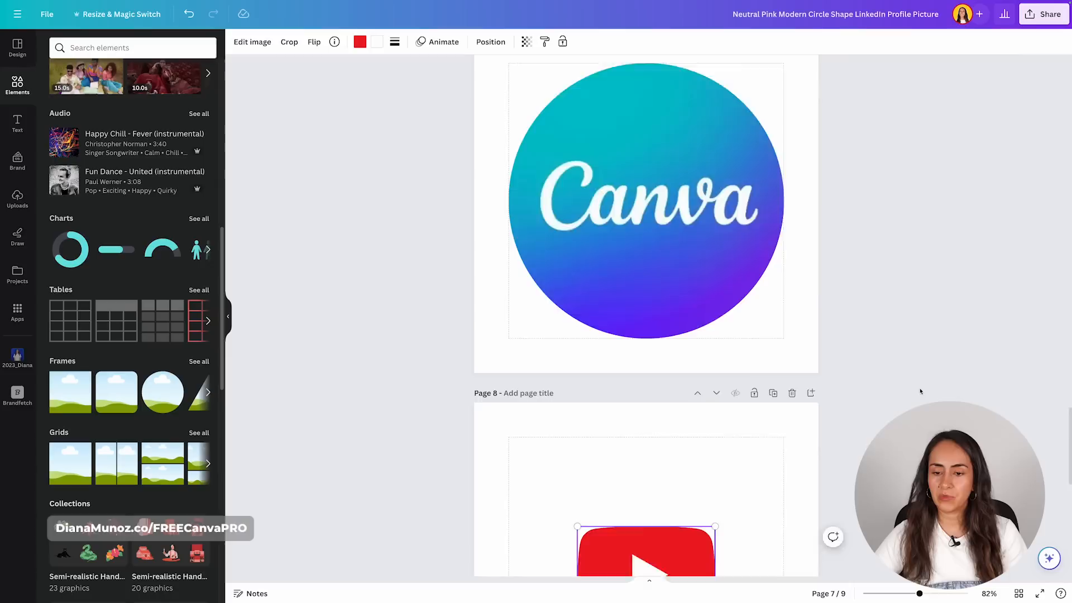
pyautogui.click(716, 314)
pyautogui.moveTo(716, 313); pyautogui.dragTo(796, 274)
pyautogui.moveTo(578, 411); pyautogui.dragTo(508, 460)
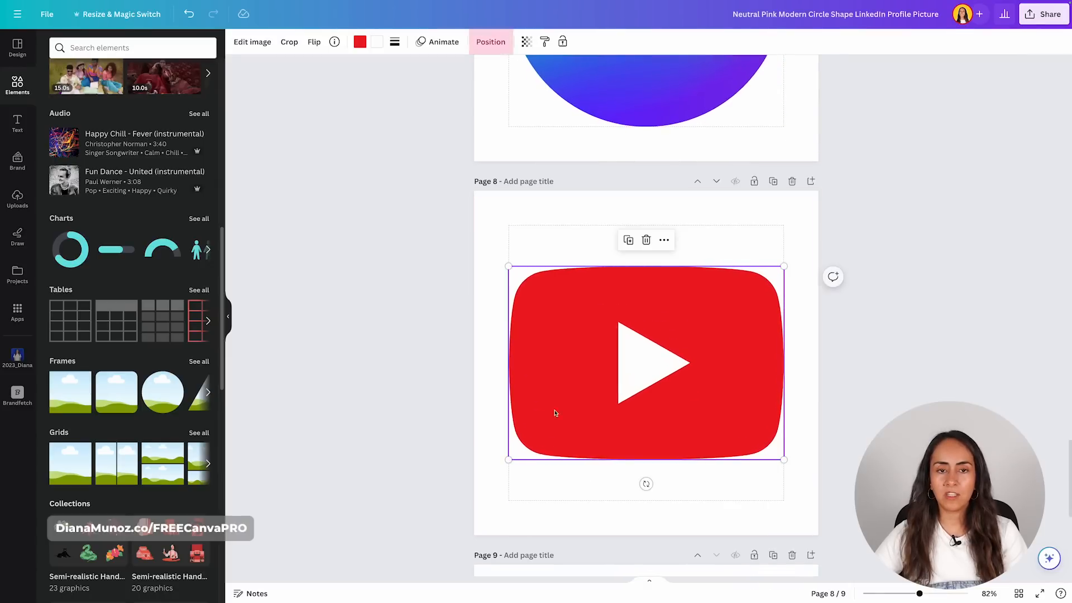
# Enlarge the Instagram logo on page 9 to about 935 px and align it to the page's center and middle
pyautogui.click(491, 42)
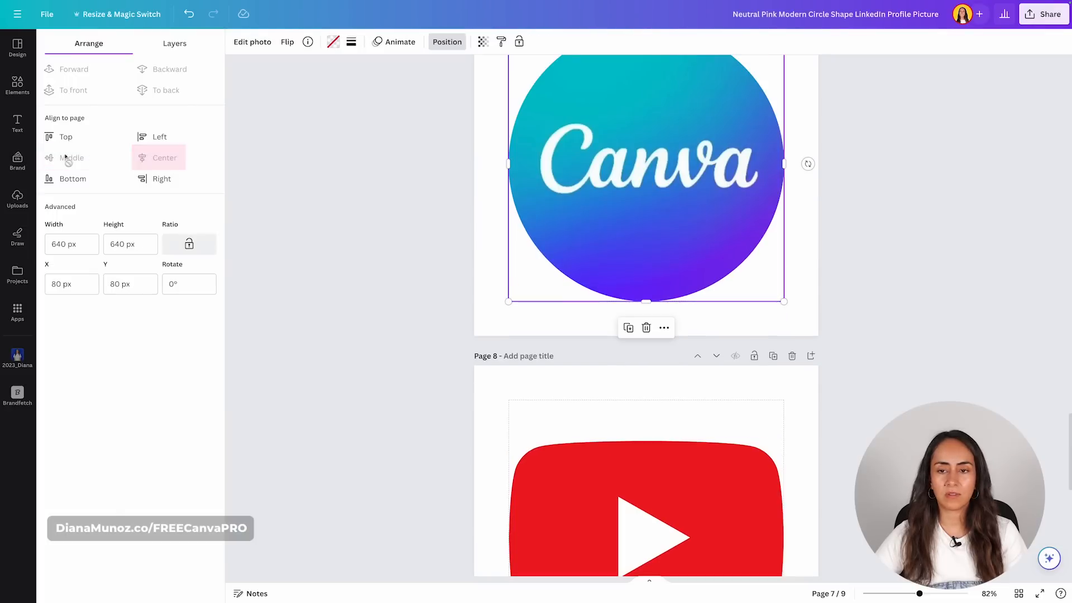
pyautogui.scroll(-5, 397, 270)
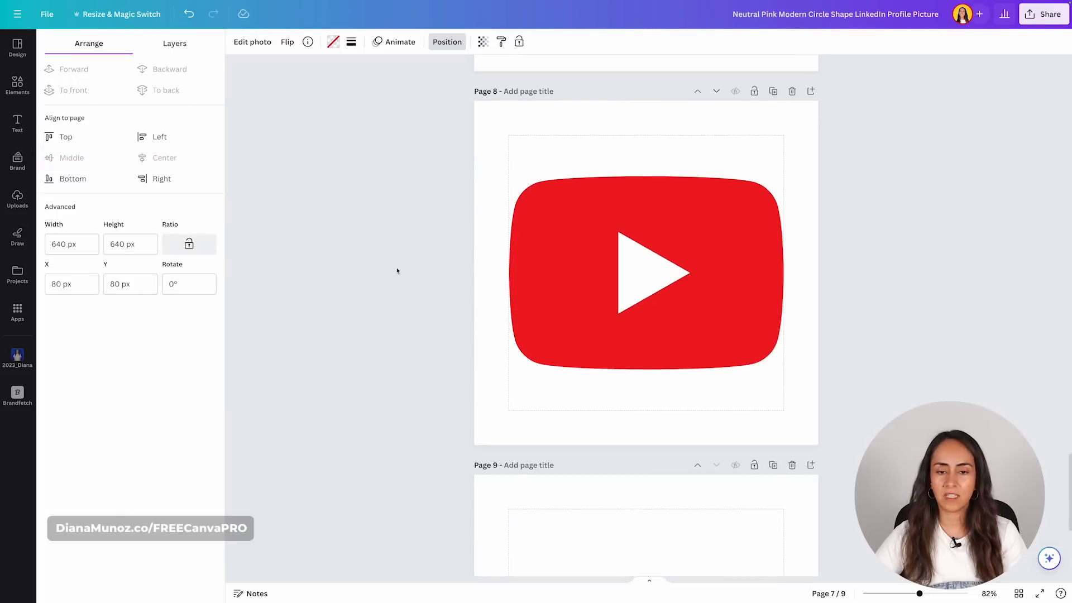
pyautogui.scroll(-4, 397, 271)
pyautogui.click(645, 407)
pyautogui.moveTo(713, 340); pyautogui.dragTo(868, 256)
pyautogui.moveTo(577, 476); pyautogui.dragTo(430, 600)
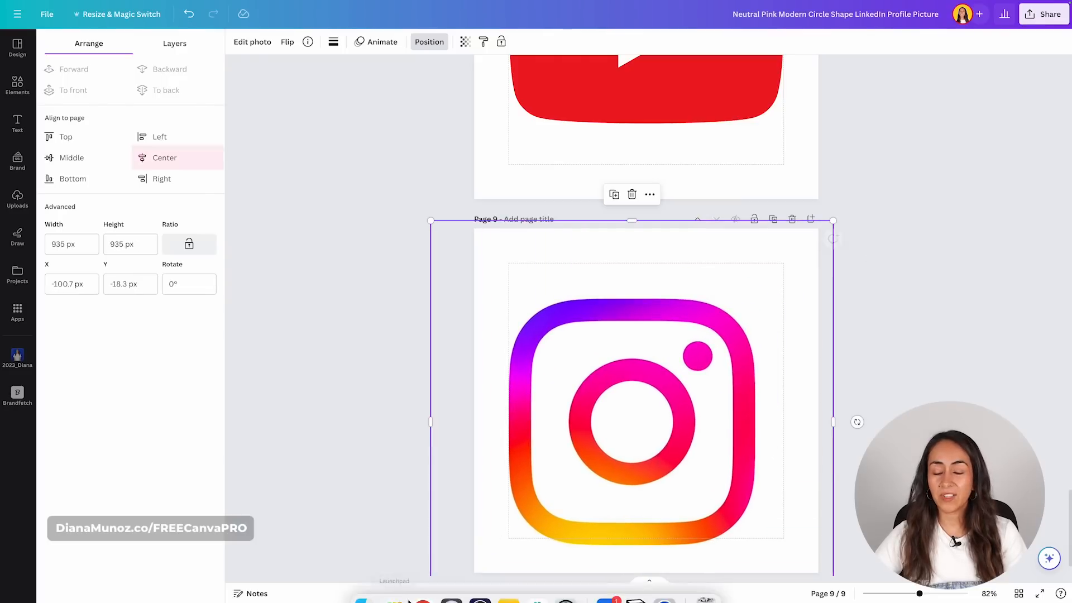
pyautogui.click(165, 158)
pyautogui.click(71, 158)
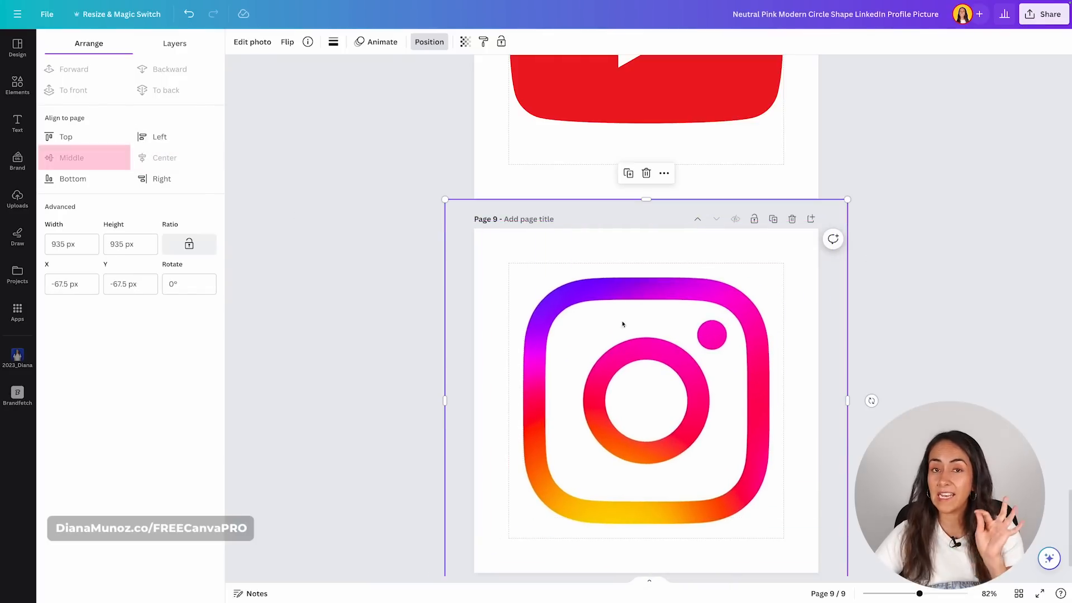
pyautogui.click(906, 293)
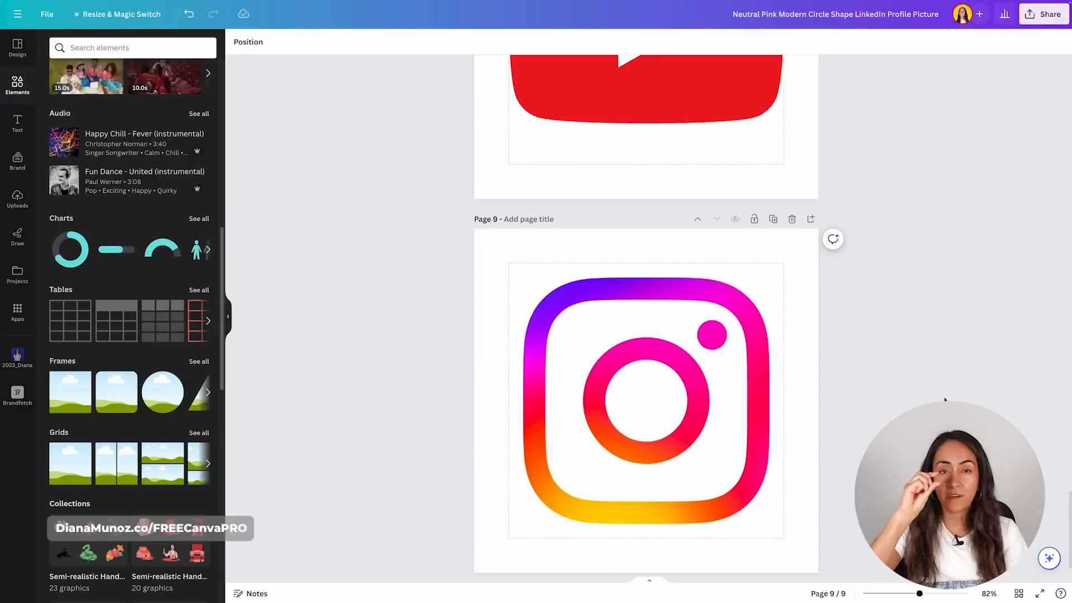
# Enlarge the Instagram logo on page 9 to about 1,045 px so the icon's edges meet the margins
pyautogui.moveTo(919, 594); pyautogui.dragTo(900, 595)
pyautogui.scroll(-1, 854, 445)
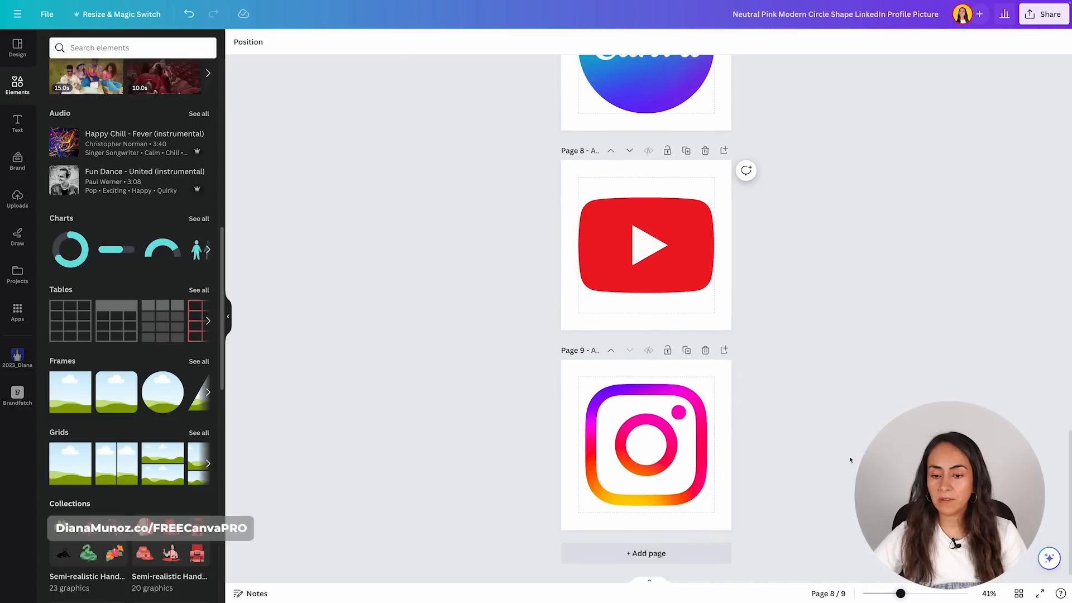
pyautogui.click(746, 373)
pyautogui.moveTo(754, 349); pyautogui.dragTo(754, 336)
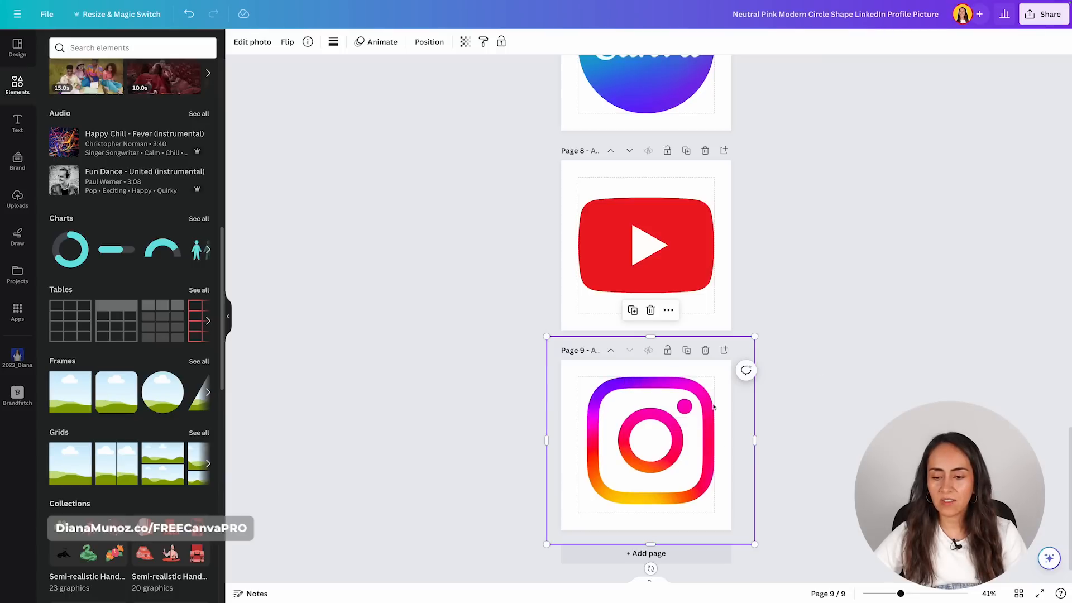
pyautogui.moveTo(546, 545); pyautogui.dragTo(536, 554)
pyautogui.moveTo(754, 336); pyautogui.dragTo(756, 333)
pyautogui.moveTo(536, 554); pyautogui.dragTo(534, 556)
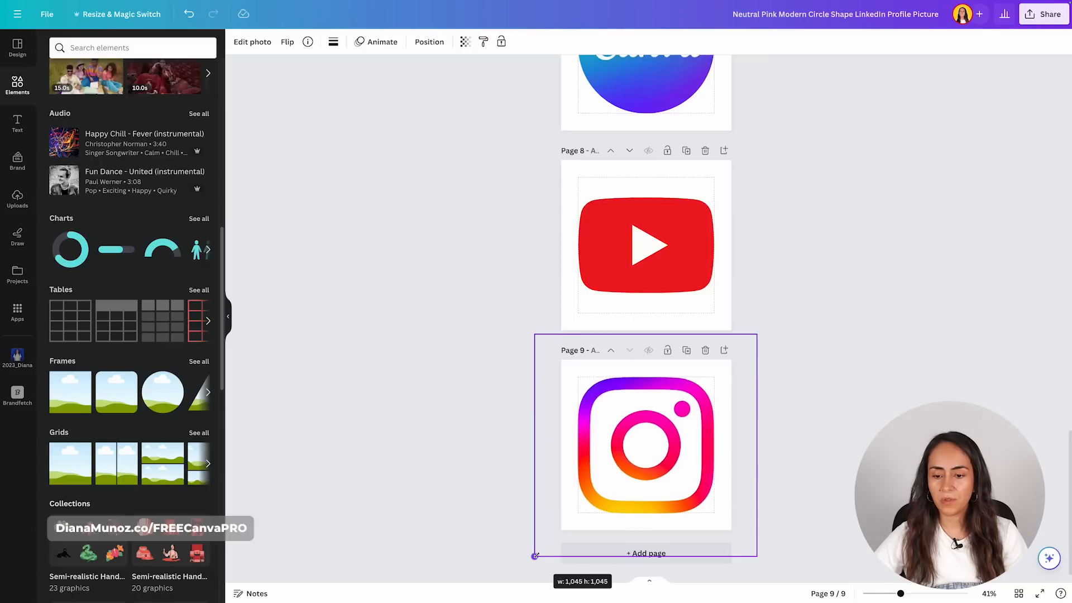
pyautogui.moveTo(755, 334); pyautogui.dragTo(756, 334)
pyautogui.click(871, 381)
# Show all pages in a grid overview and review the portraits and logos
pyautogui.scroll(2, 869, 373)
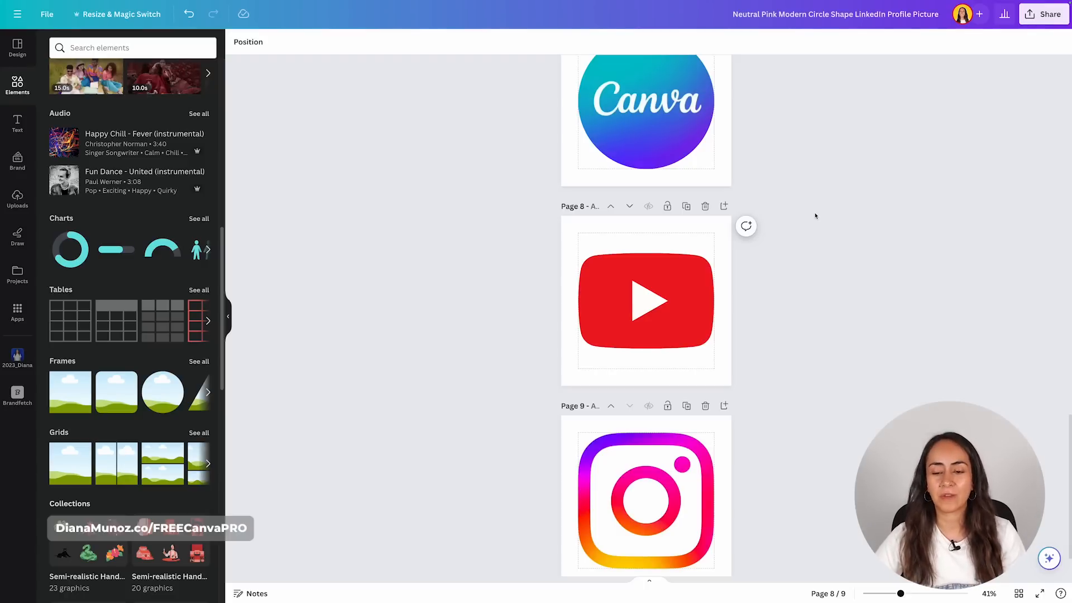
pyautogui.click(1019, 594)
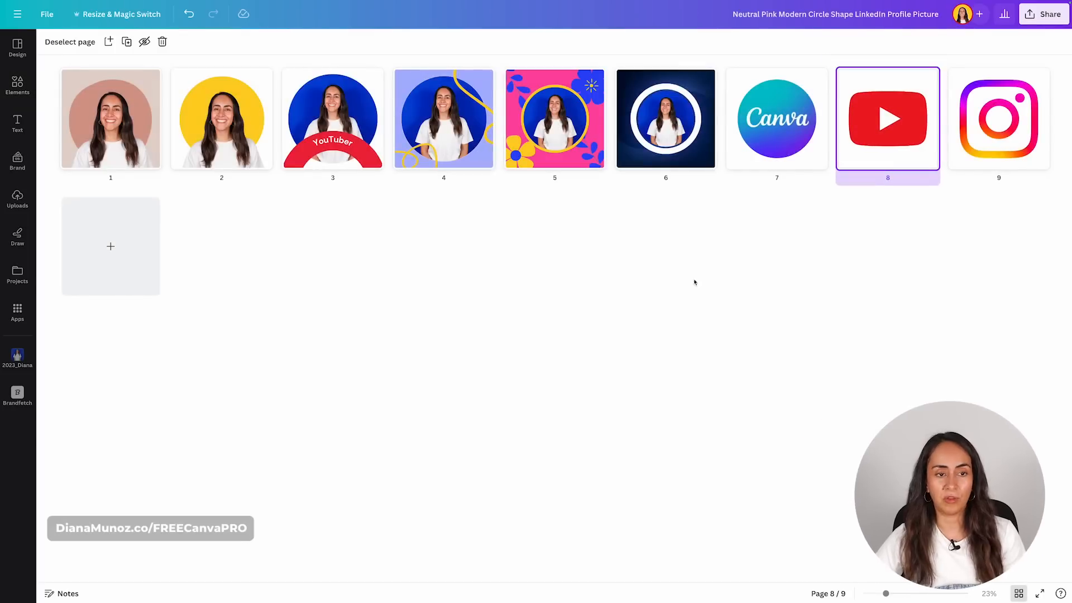
pyautogui.moveTo(204, 137); pyautogui.dragTo(217, 106)
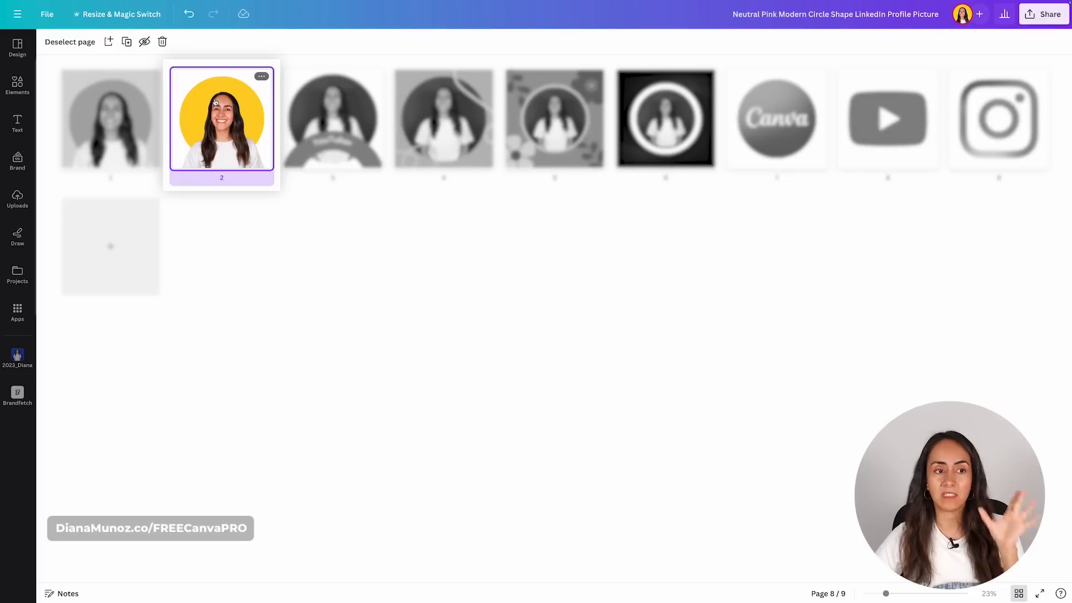
pyautogui.moveTo(787, 131); pyautogui.dragTo(813, 127)
pyautogui.moveTo(970, 128); pyautogui.dragTo(868, 304)
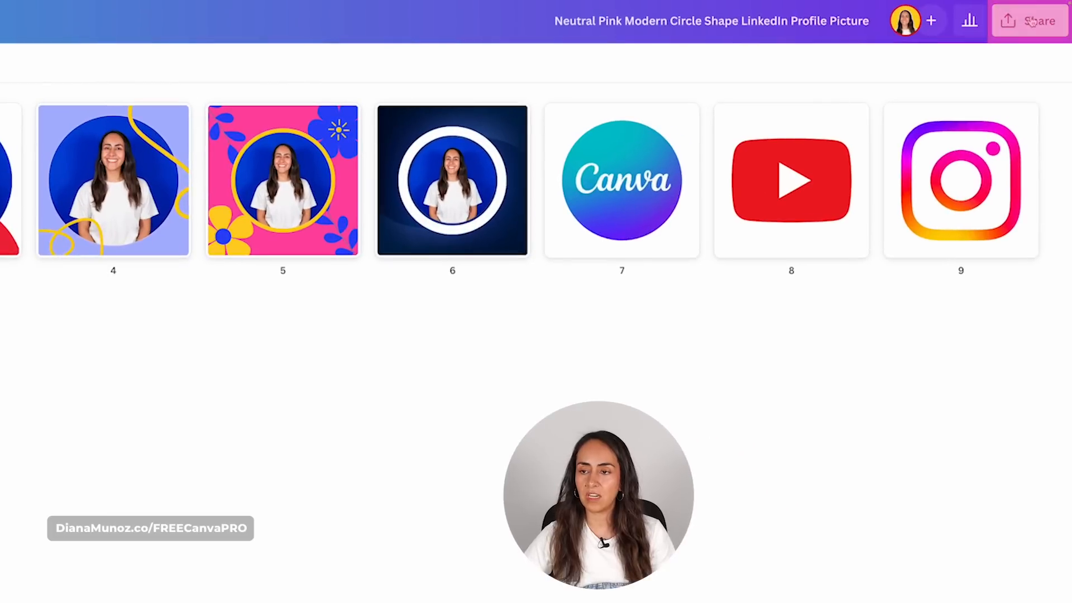
# Open the design's download settings and deselect all pages
pyautogui.click(1031, 21)
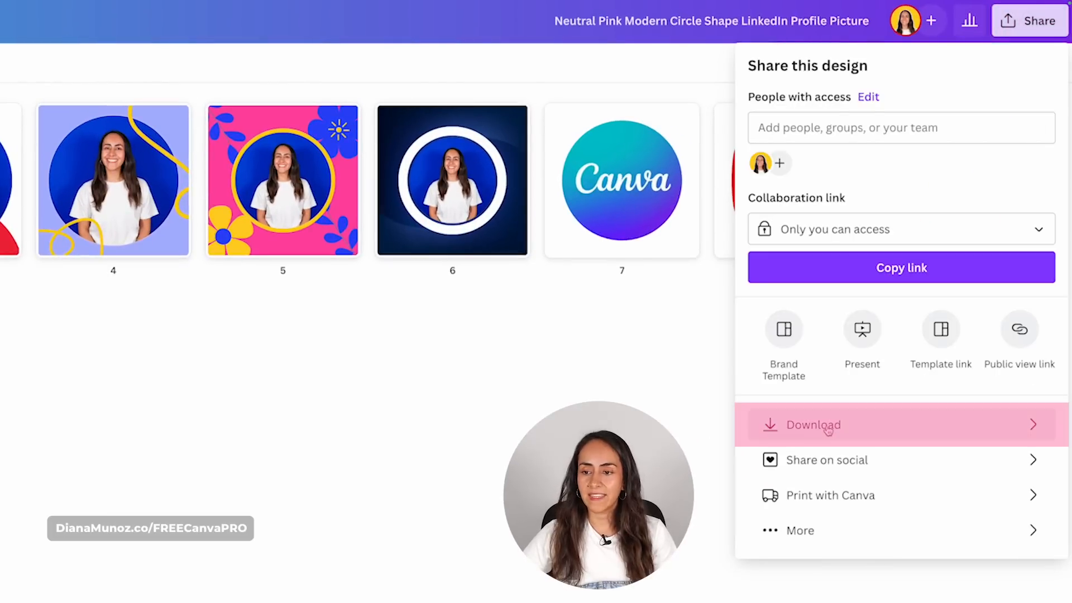
pyautogui.click(885, 427)
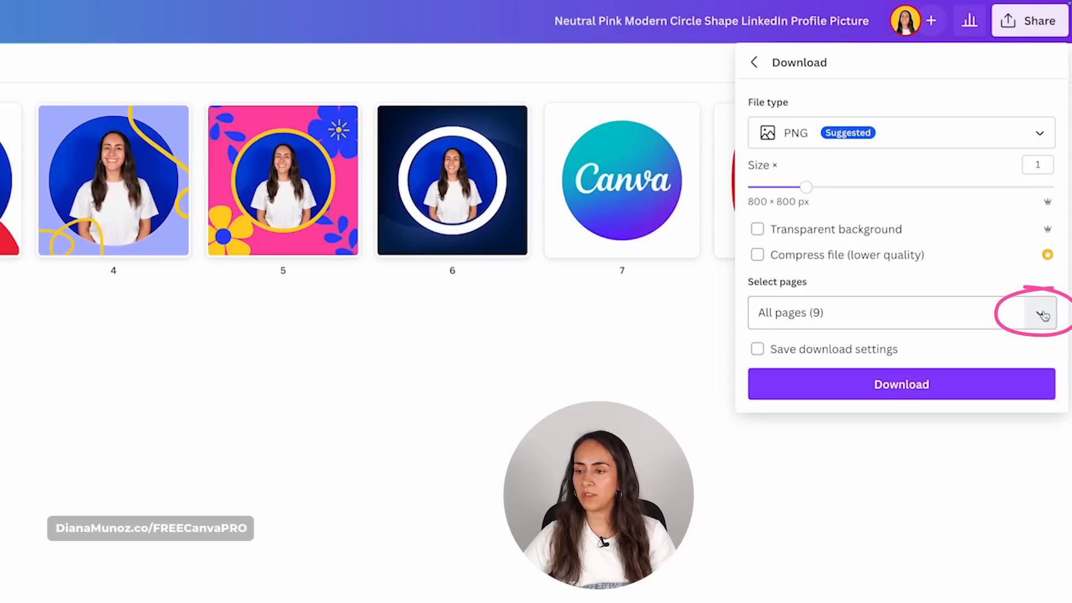
pyautogui.click(1042, 260)
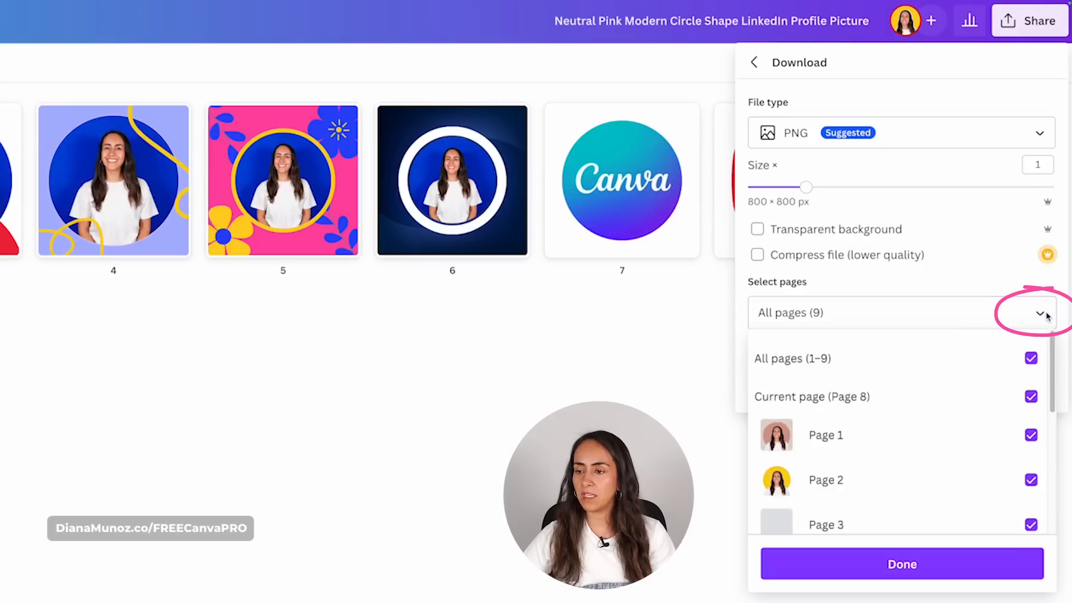
pyautogui.click(1030, 360)
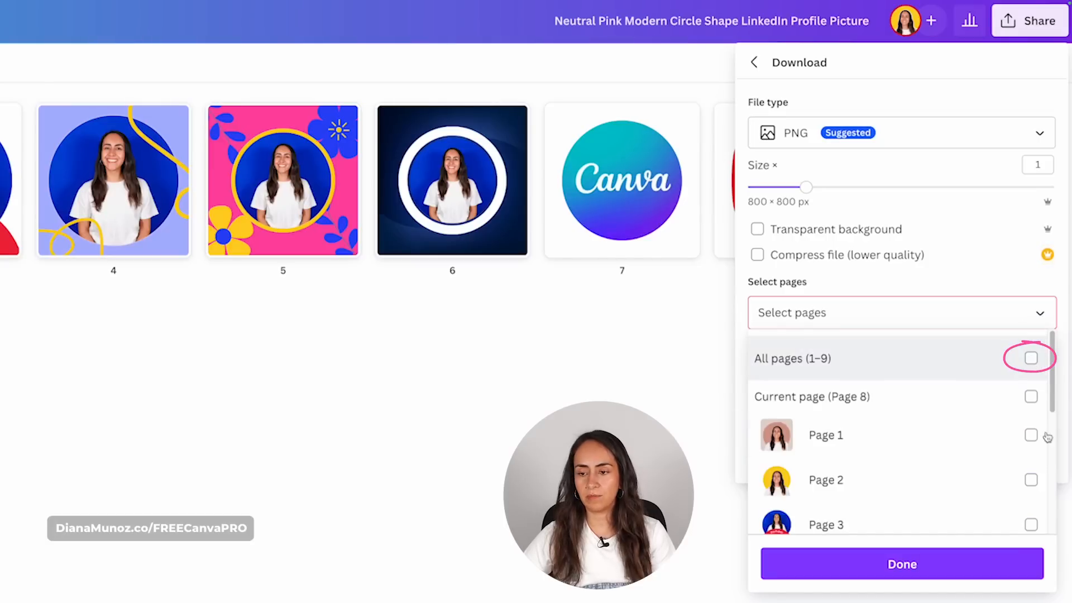
# Select page 2 with the yellow-circle portrait and logo pages 7, 8 and 9 for the download
pyautogui.click(1033, 481)
pyautogui.scroll(-5, 984, 466)
pyautogui.scroll(4, 949, 391)
pyautogui.click(842, 386)
pyautogui.scroll(-4, 1023, 391)
pyautogui.click(1030, 415)
pyautogui.click(1030, 460)
pyautogui.click(1030, 505)
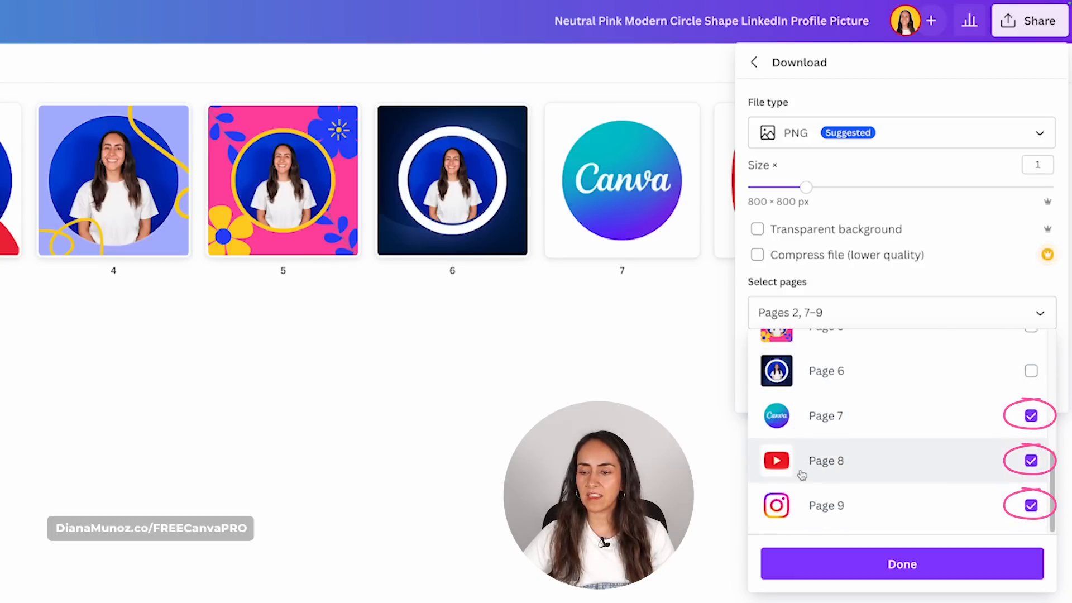
# Download pages 2 and 7–9 as PNG files and save the archive as Visuals in the Visuals folder
pyautogui.click(894, 565)
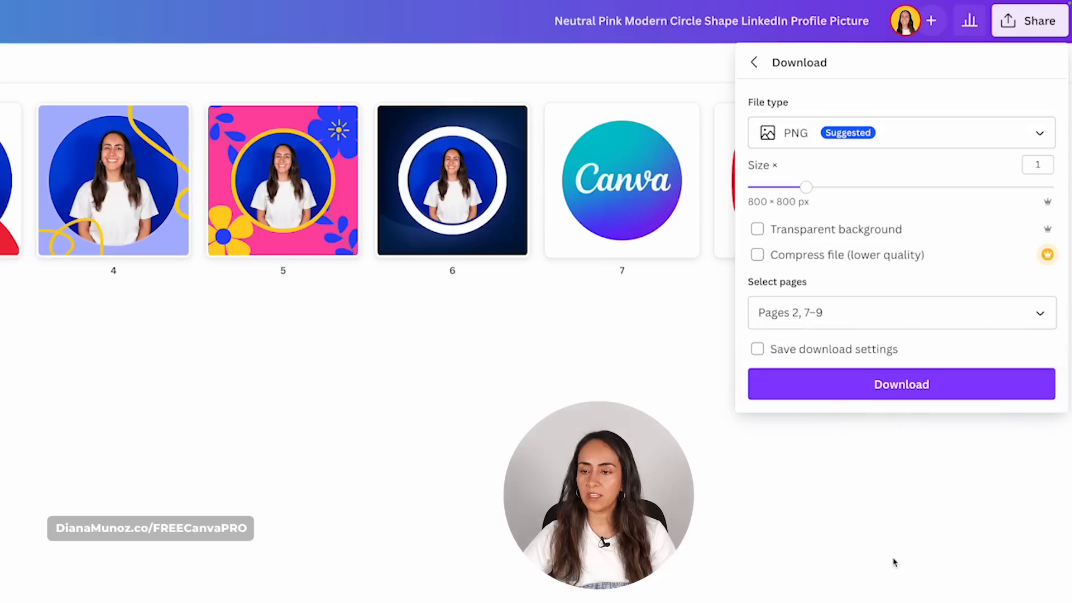
pyautogui.click(906, 387)
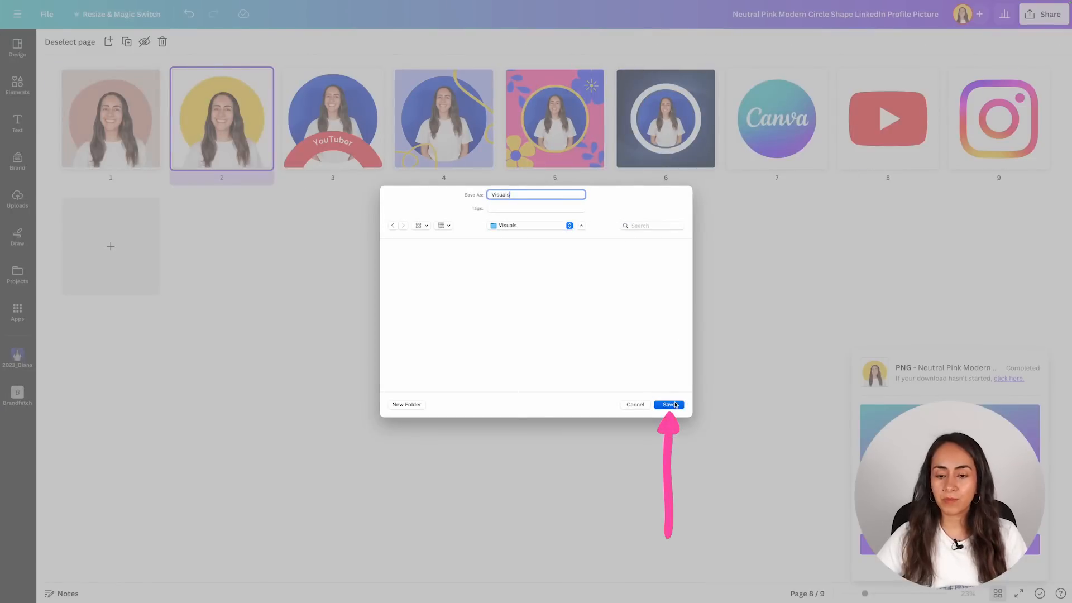
pyautogui.click(669, 404)
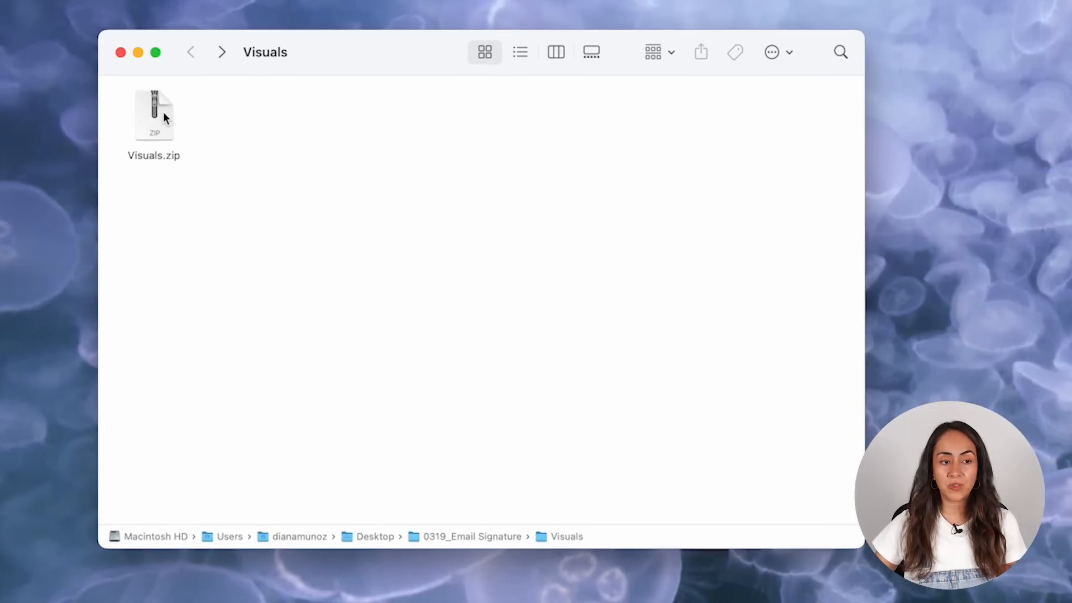
# Extract Visuals.zip in the Visuals folder and open the extracted folder
pyautogui.doubleClick(162, 116)
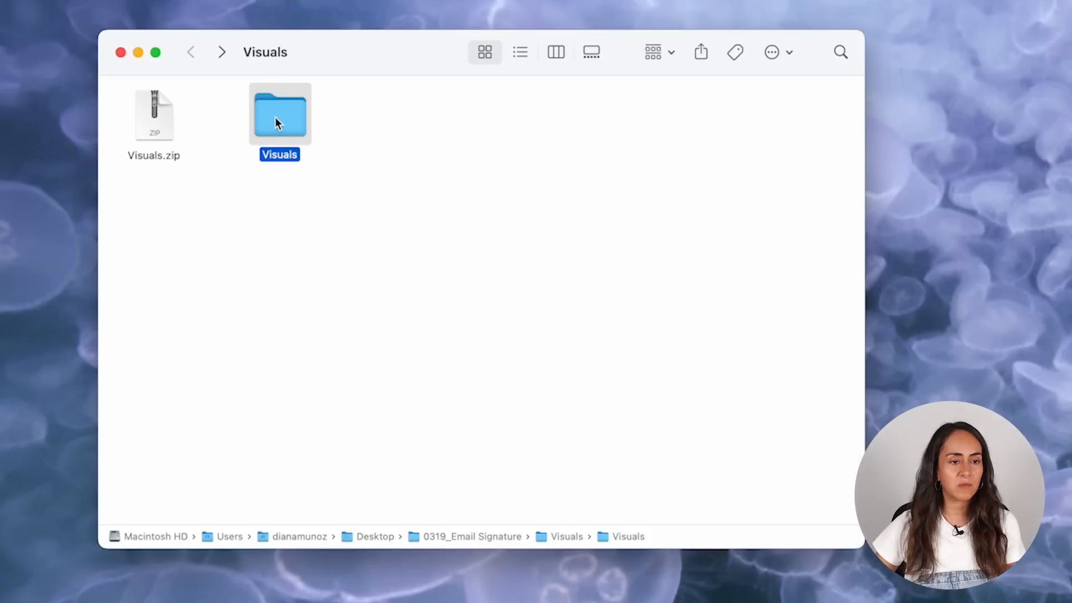
pyautogui.doubleClick(275, 115)
# Preview the extracted PNG images in turn, starting with the portrait 2.png, and close the preview
pyautogui.click(183, 115)
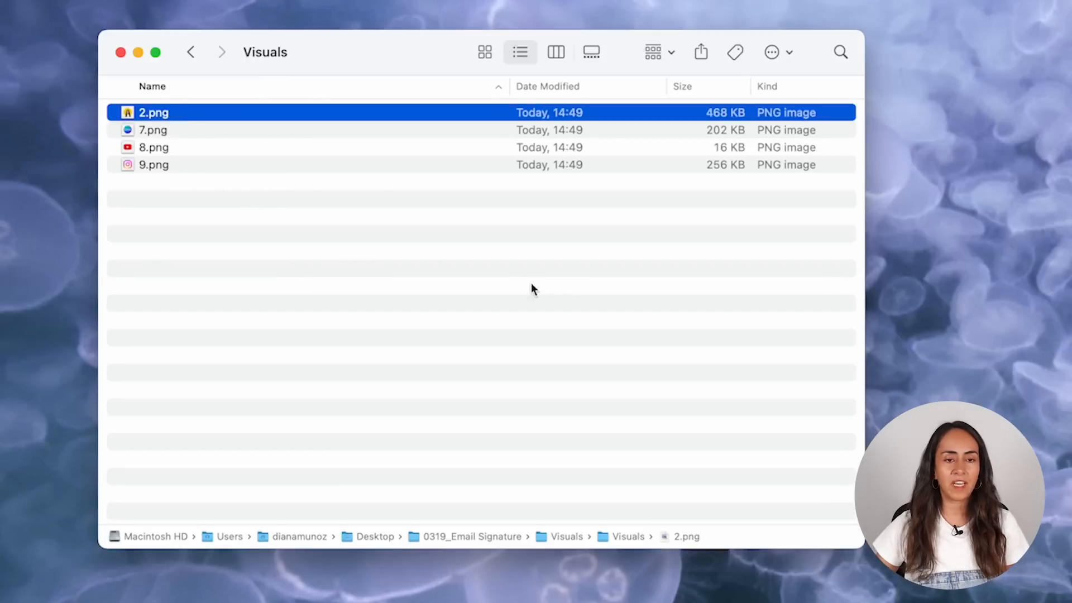
pyautogui.press('space')
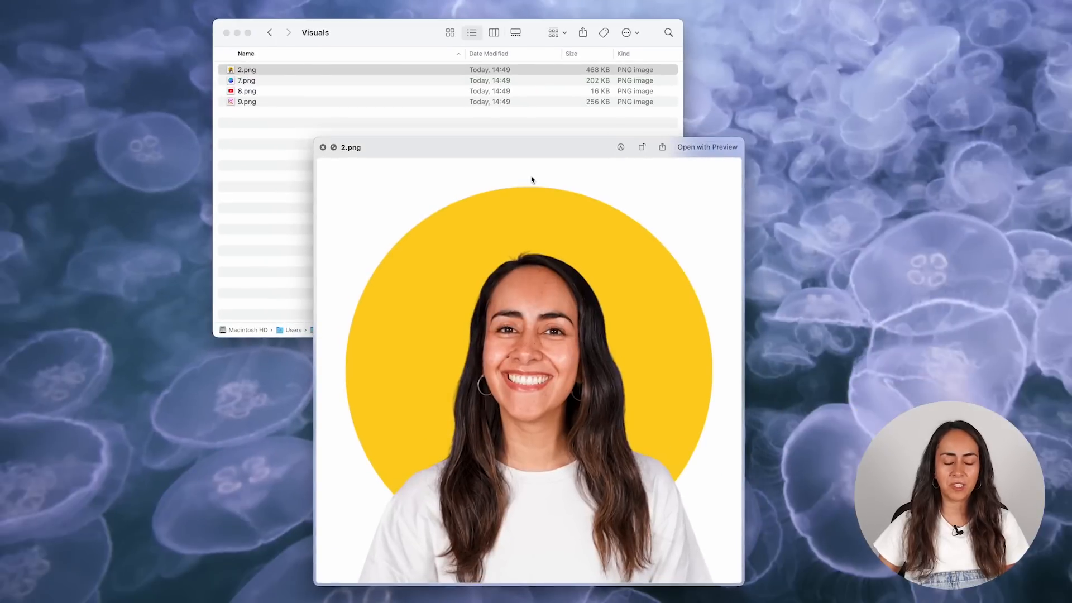
pyautogui.press('Down')
pyautogui.press('Down')
pyautogui.press('Down')
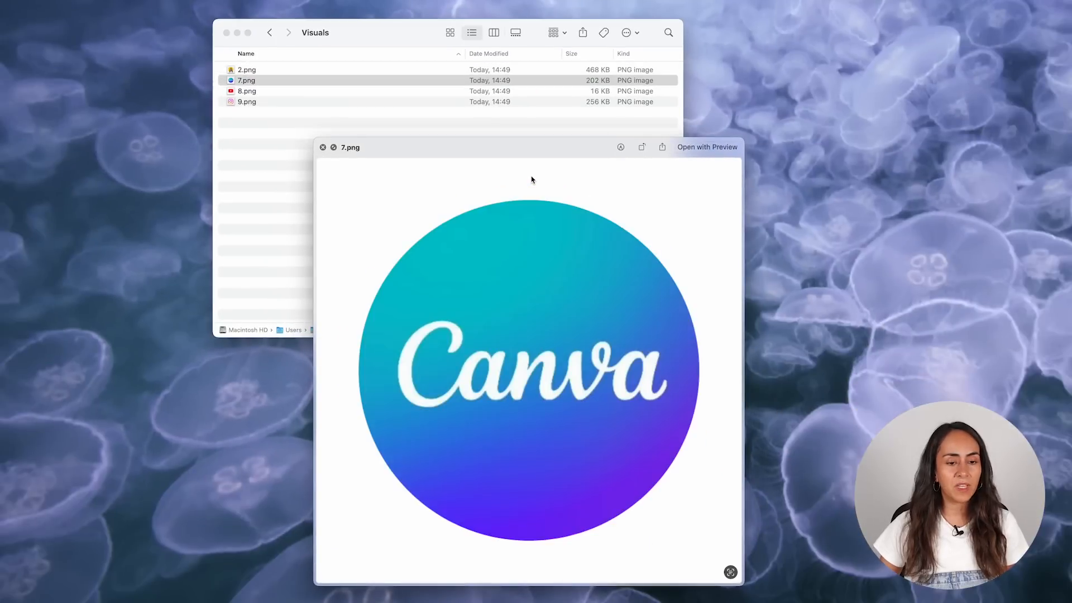
pyautogui.press('space')
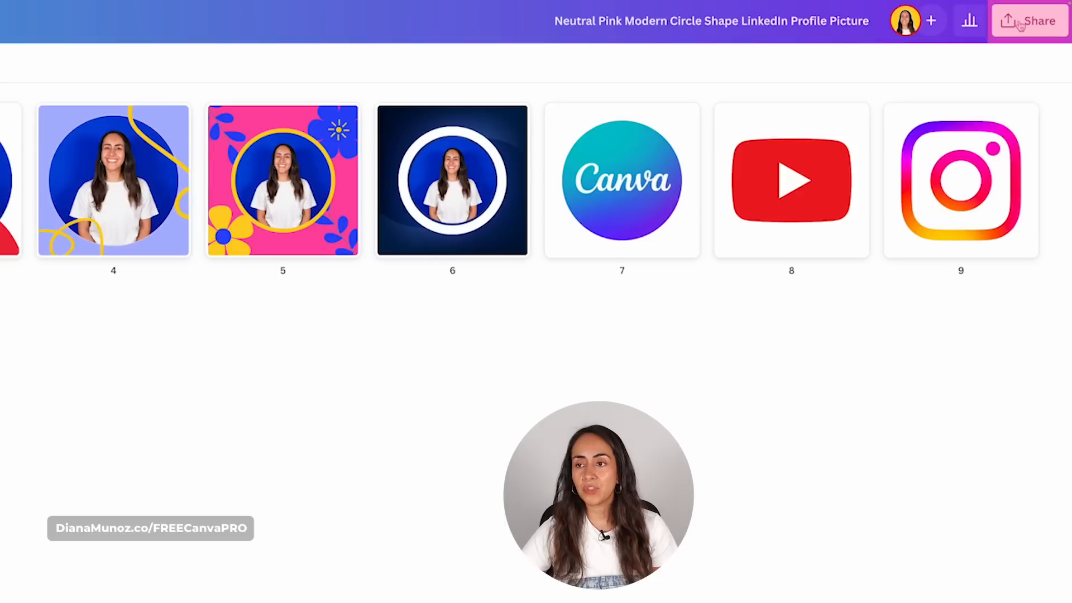
# Reopen the Canva design's download settings and try a larger PNG export size
pyautogui.click(1041, 15)
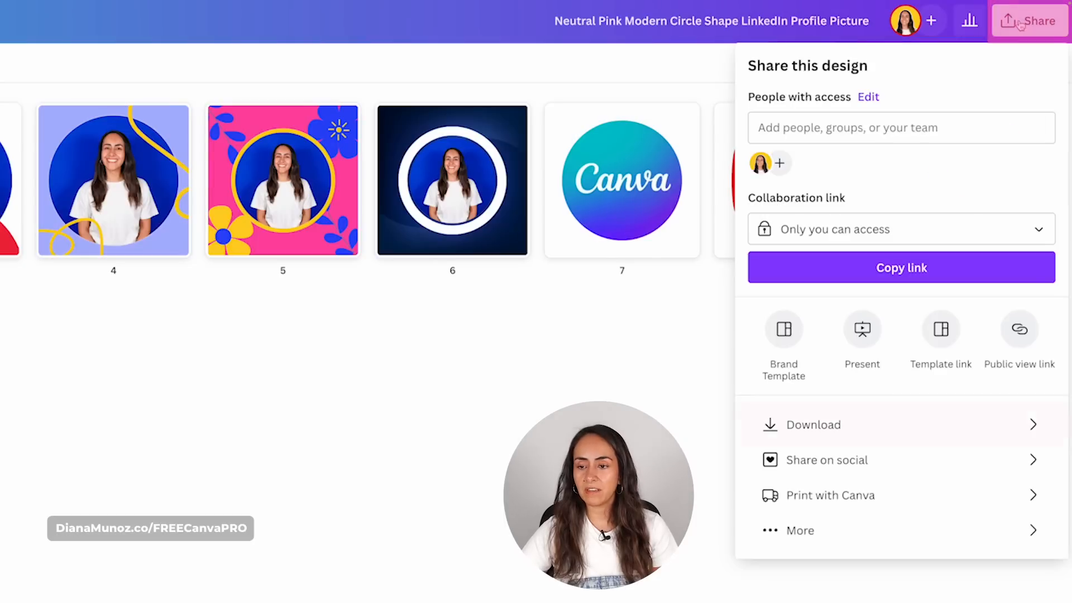
pyautogui.click(854, 448)
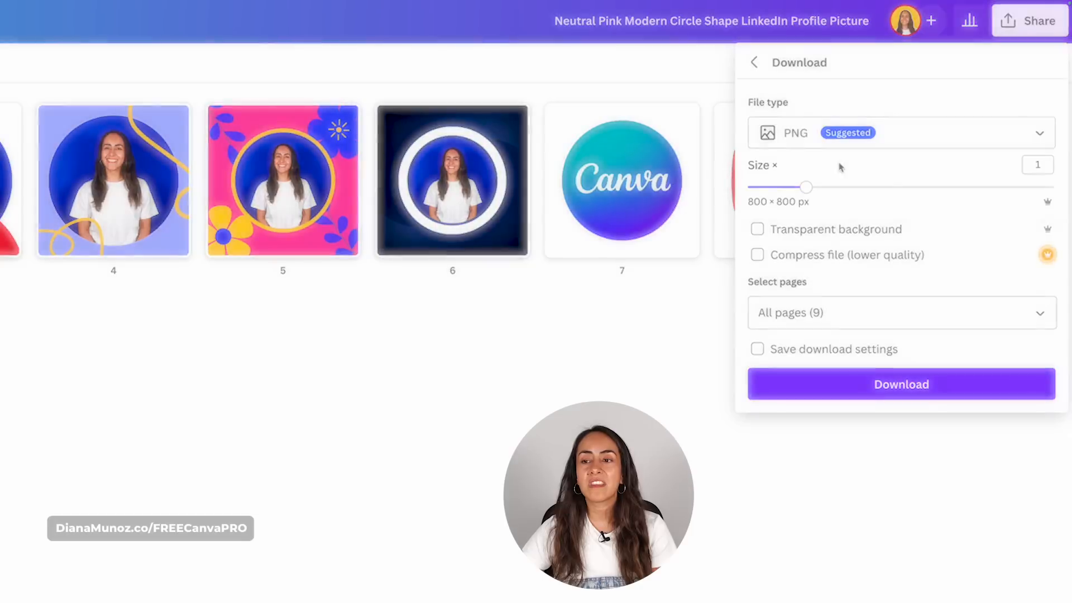
pyautogui.moveTo(806, 189); pyautogui.dragTo(984, 198)
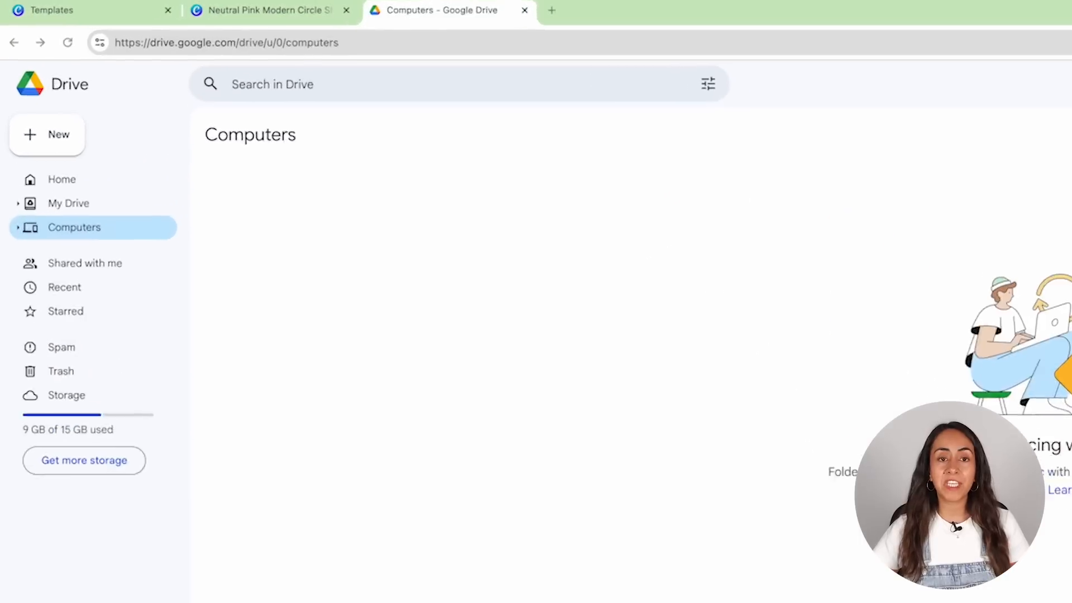
# Create a new Google Docs document from Google Drive and rename it Gmail signature
pyautogui.click(48, 149)
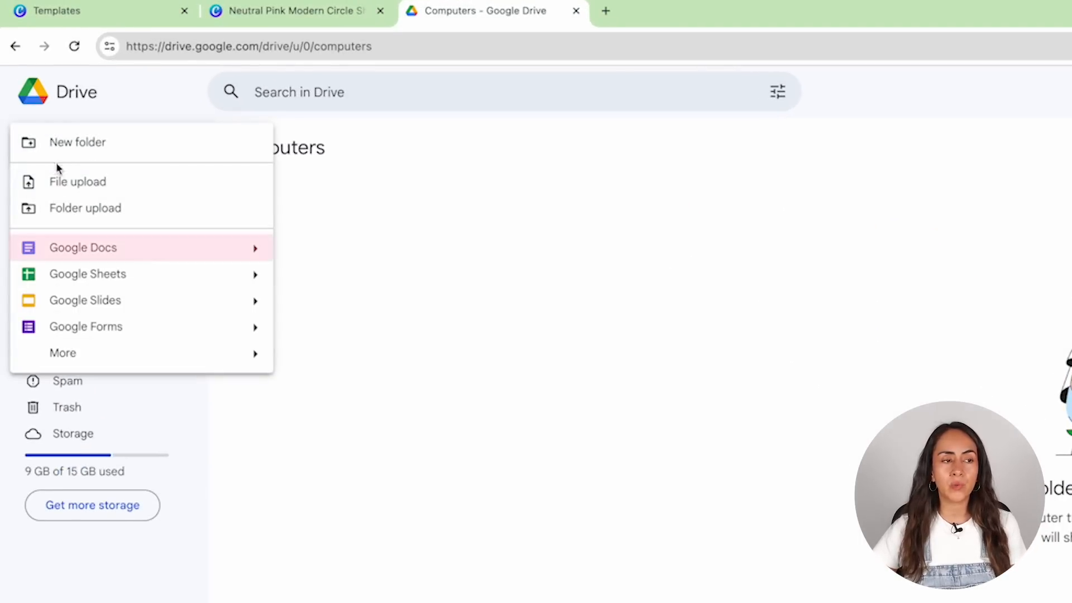
pyautogui.click(117, 249)
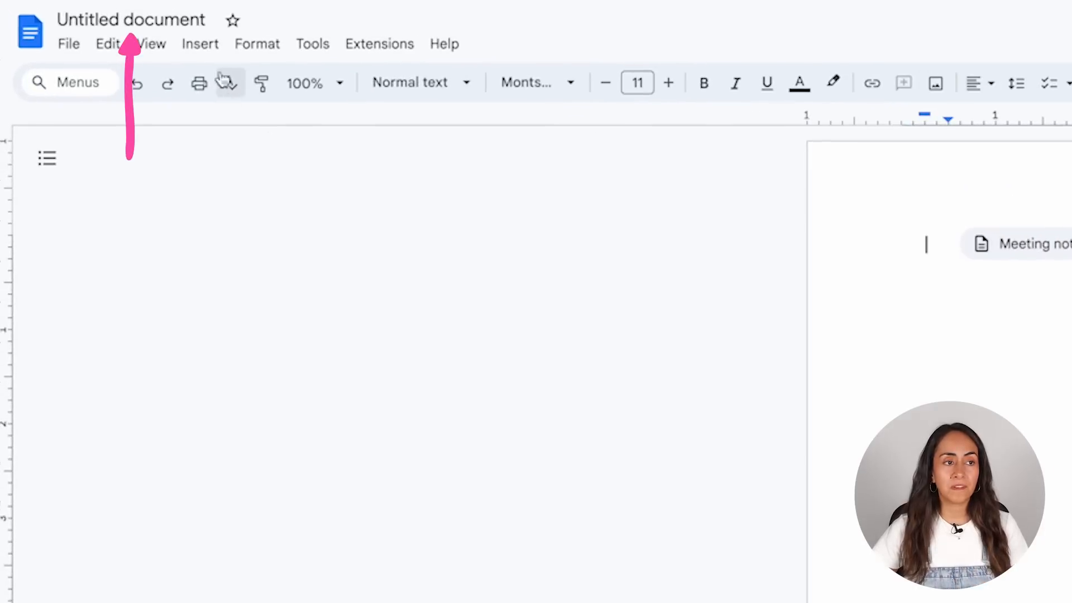
pyautogui.click(196, 20)
pyautogui.write('Gmail signature')
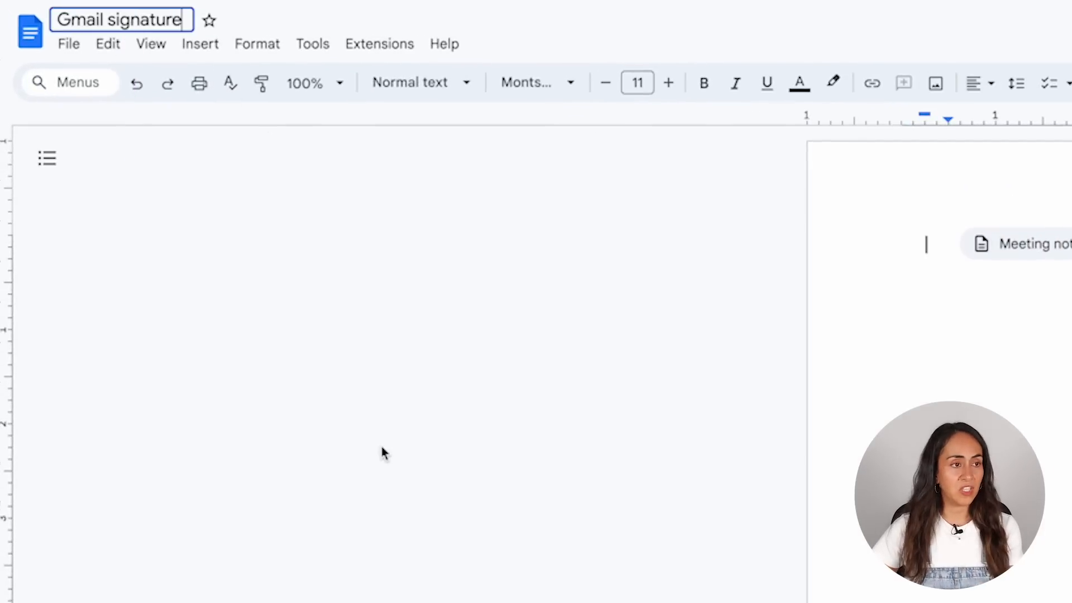
pyautogui.press('Return')
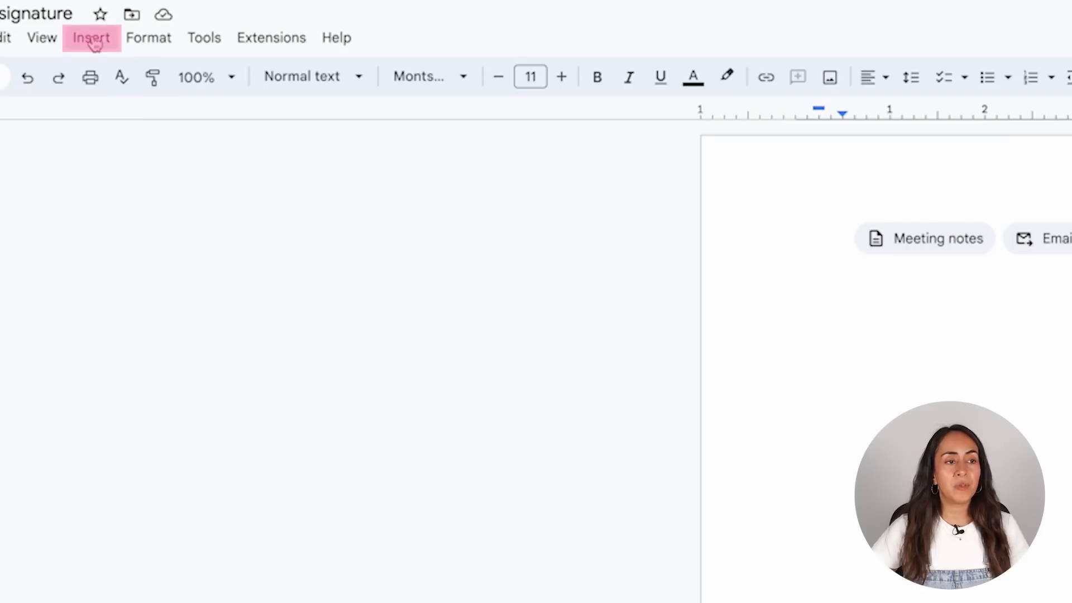
# Insert a table with three columns and one row in the document
pyautogui.click(92, 44)
pyautogui.moveTo(88, 105)
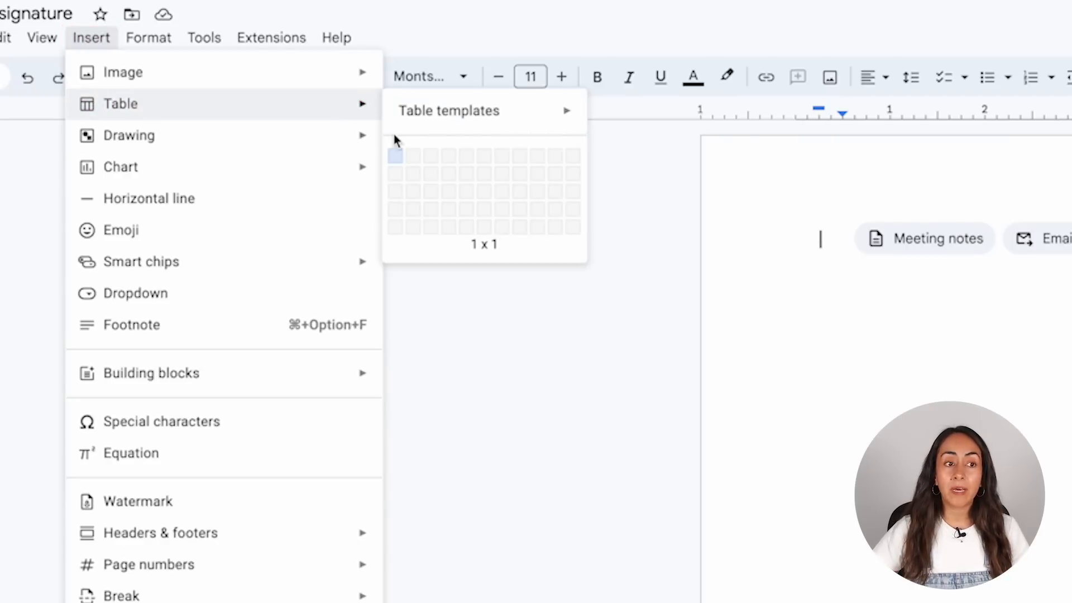
pyautogui.click(434, 160)
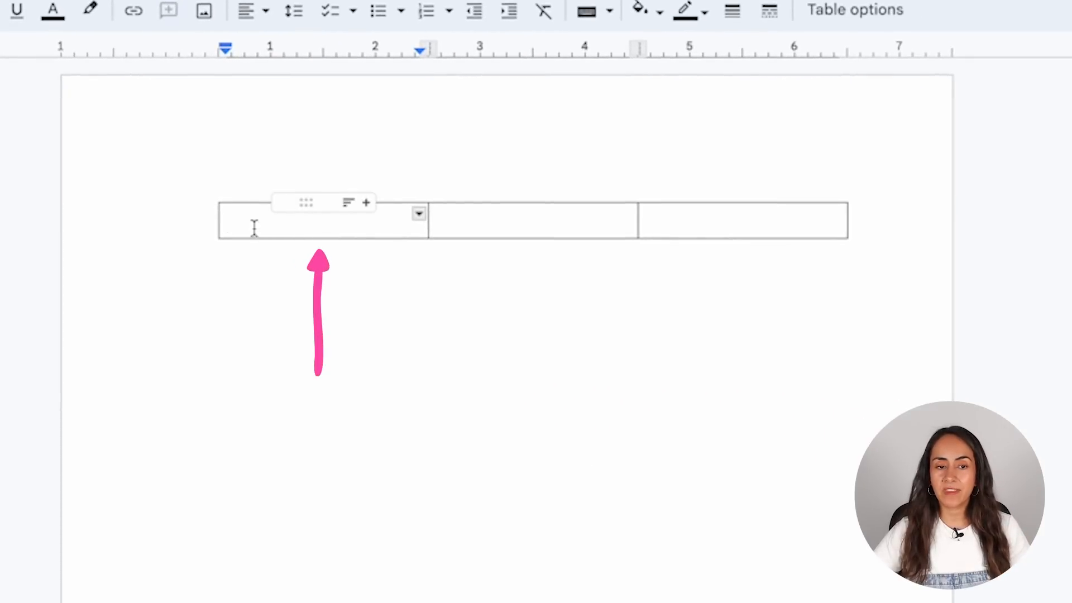
# Narrow the table's middle column to a thin spacer about 0.25 in wide, widening the last column accordingly
pyautogui.click(474, 220)
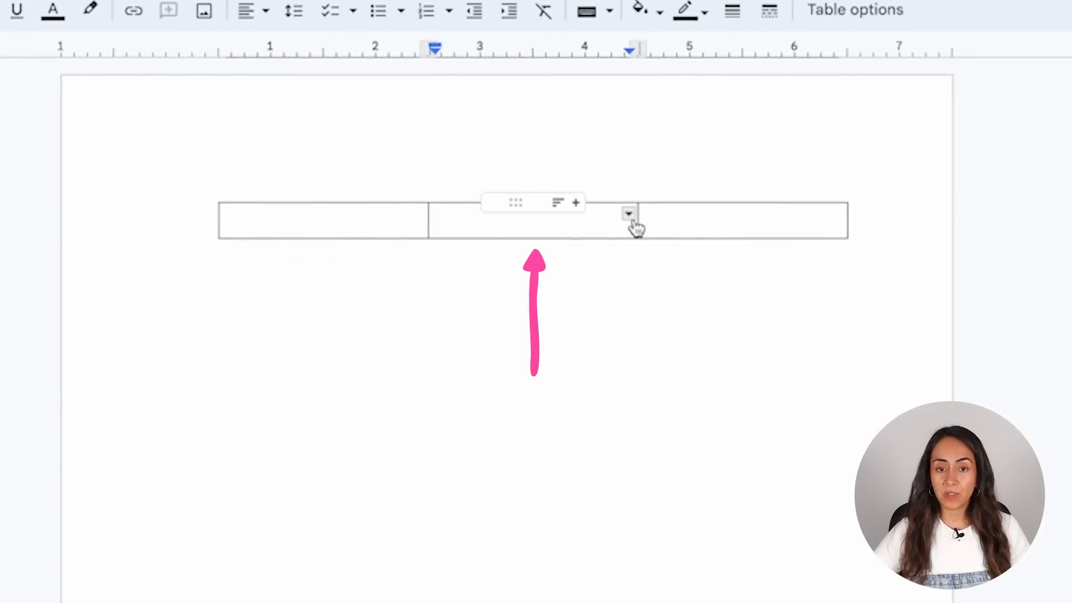
pyautogui.moveTo(635, 217); pyautogui.dragTo(484, 212)
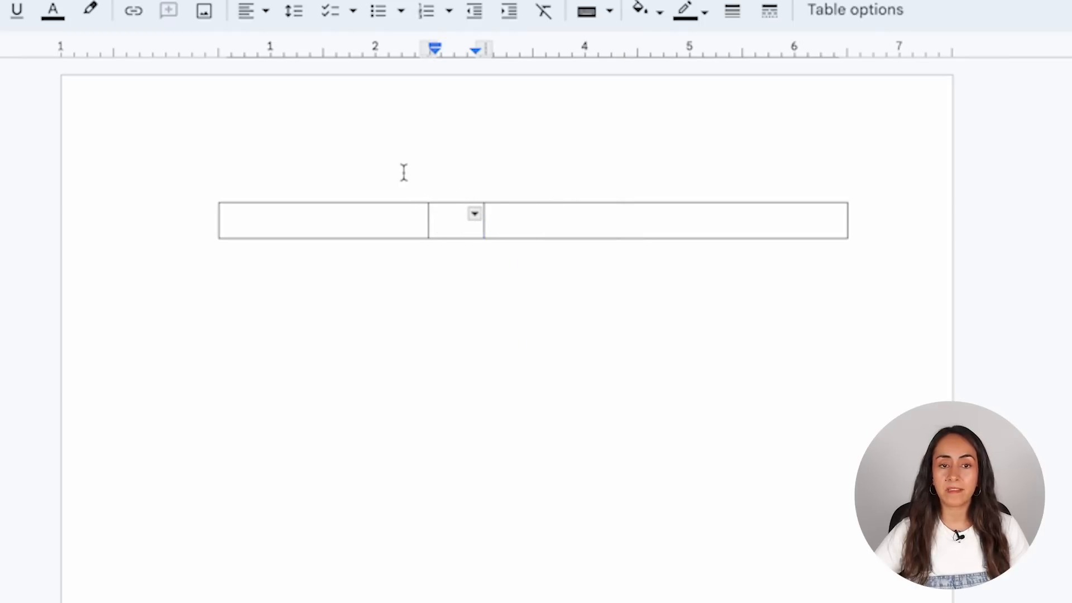
pyautogui.moveTo(295, 212)
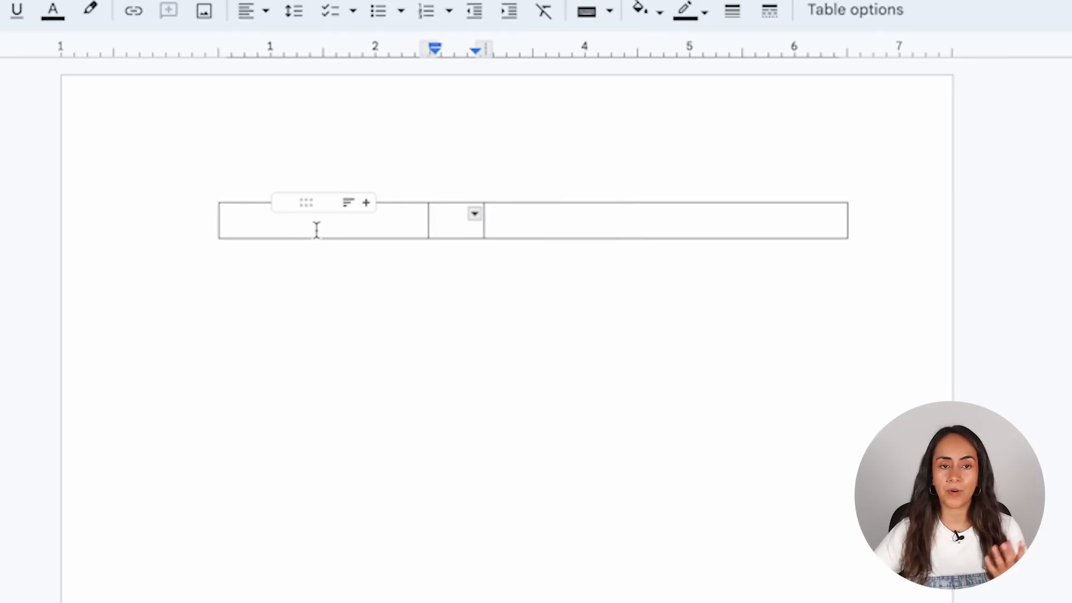
pyautogui.click(524, 211)
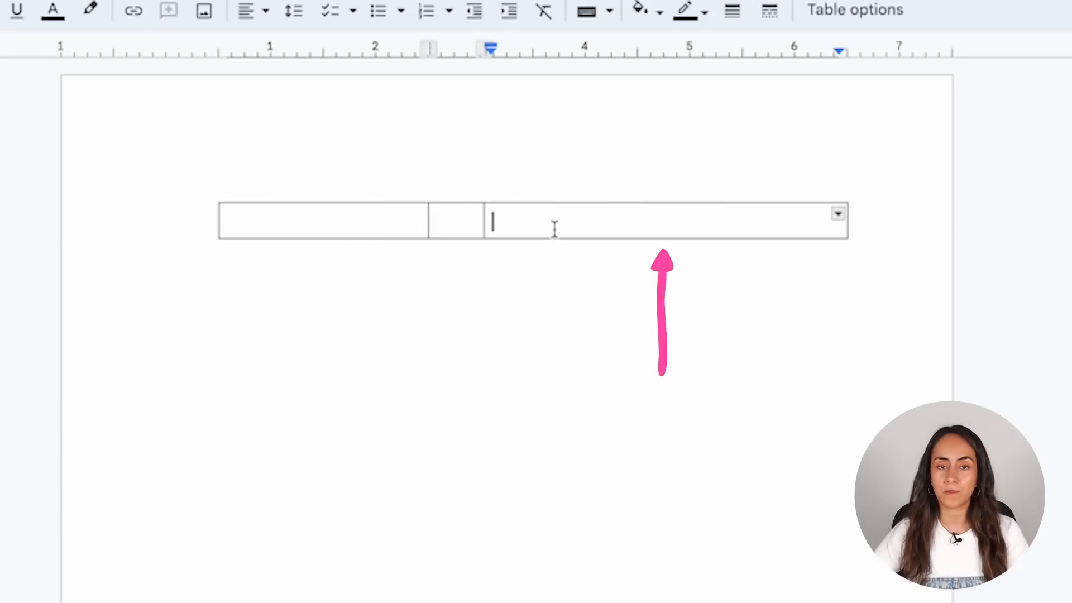
pyautogui.moveTo(482, 224); pyautogui.dragTo(527, 224)
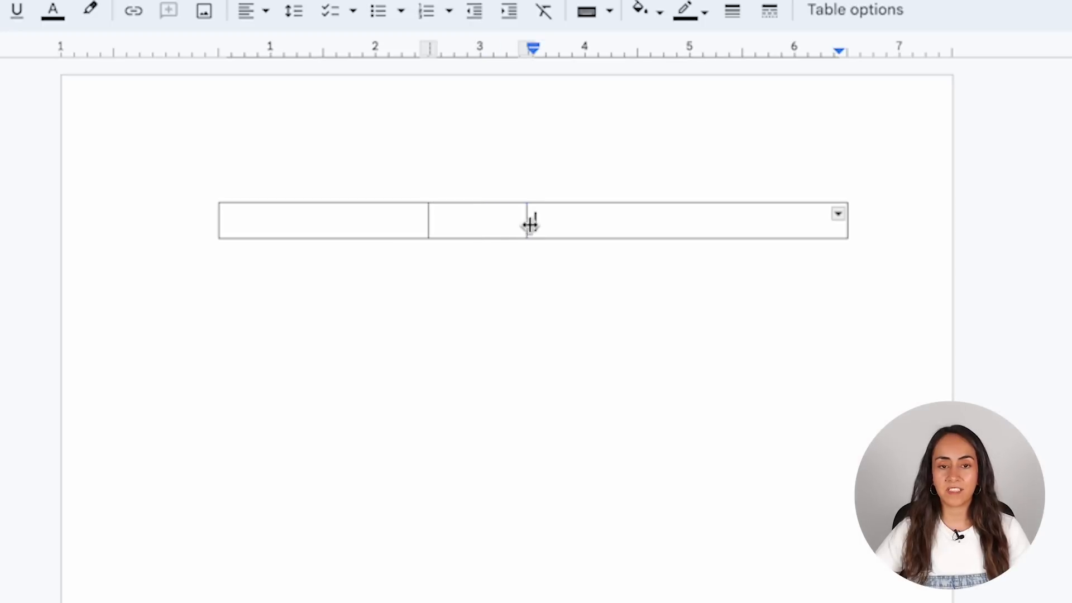
pyautogui.moveTo(450, 228); pyautogui.dragTo(451, 223)
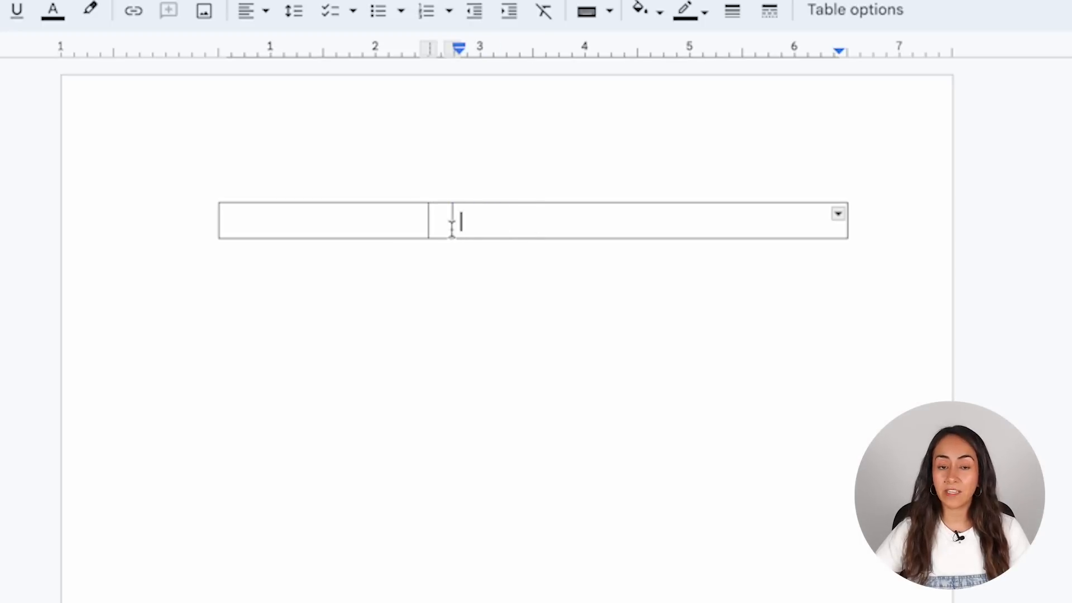
# Upload the portrait 2.png from the computer into the table's first cell
pyautogui.click(390, 218)
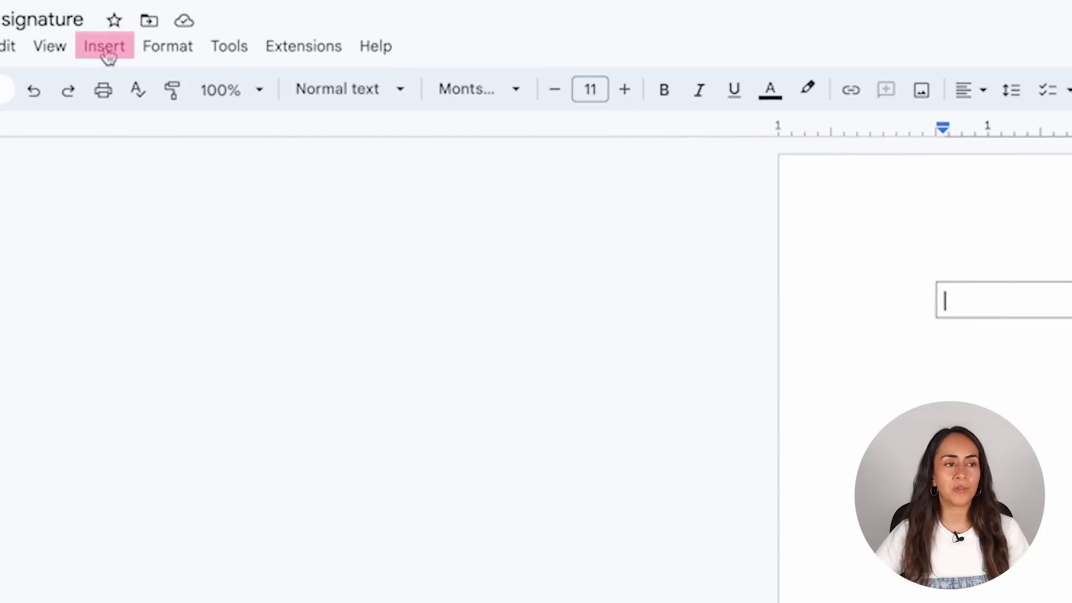
pyautogui.click(106, 49)
pyautogui.moveTo(124, 85)
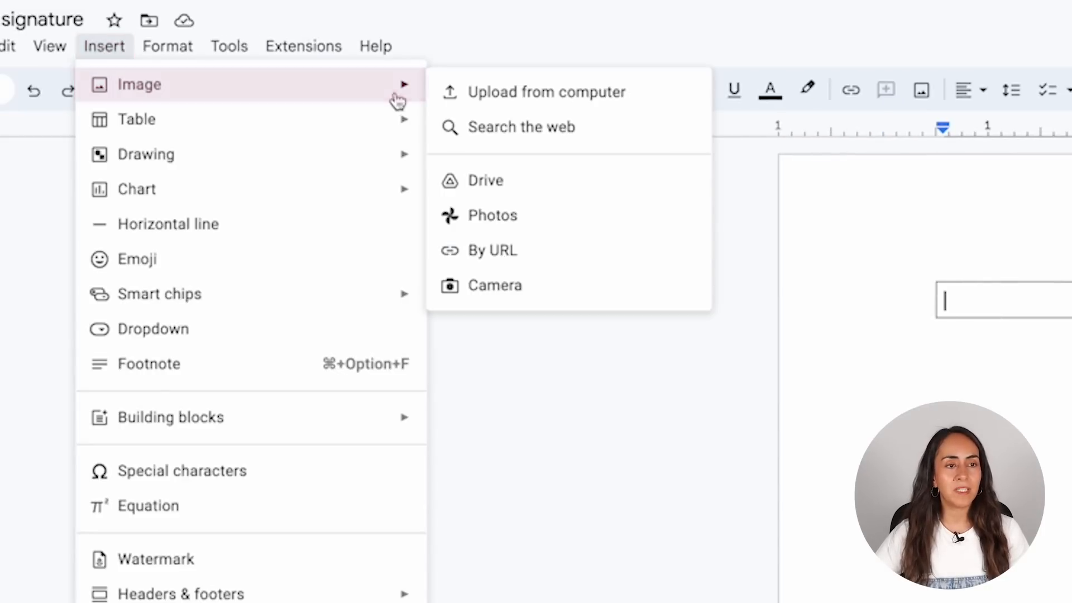
pyautogui.click(622, 105)
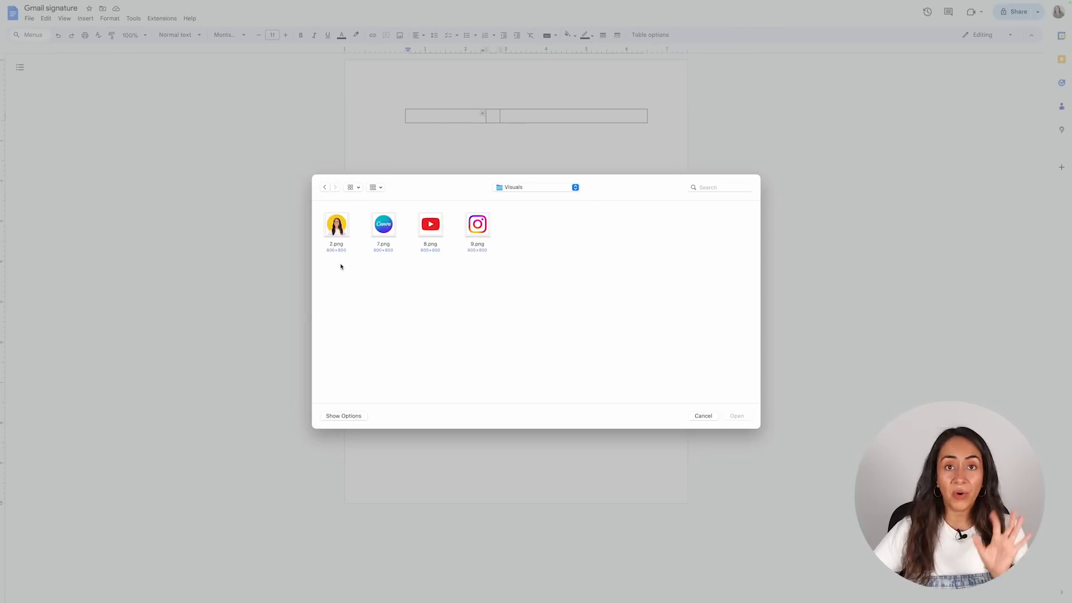
pyautogui.click(336, 229)
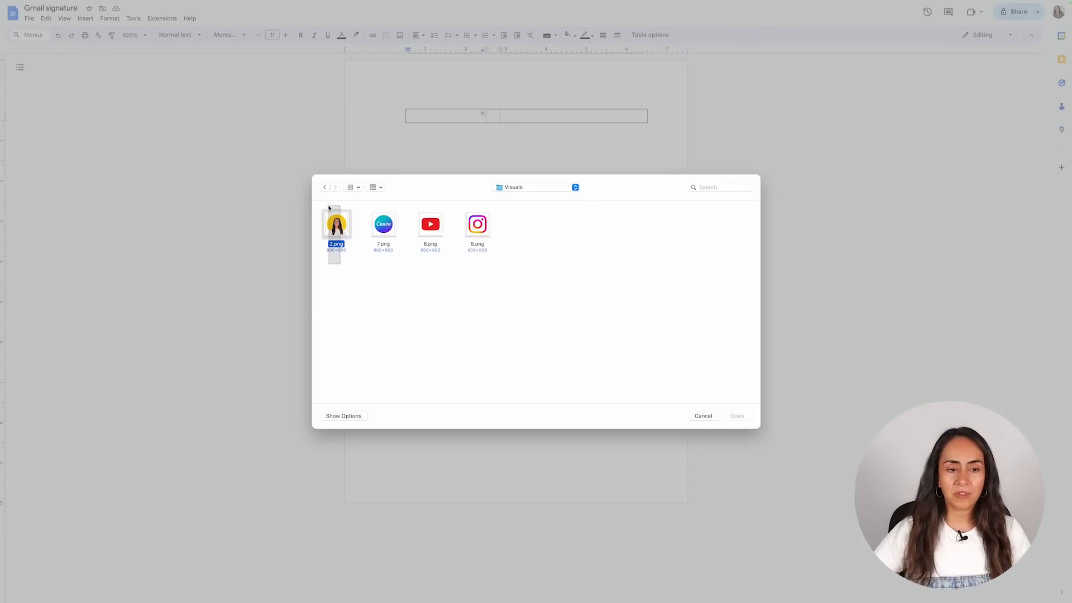
pyautogui.click(738, 417)
# Enter the signature owner's full name in the third cell, with the job title Content Creator & Educator on the line below
pyautogui.click(552, 151)
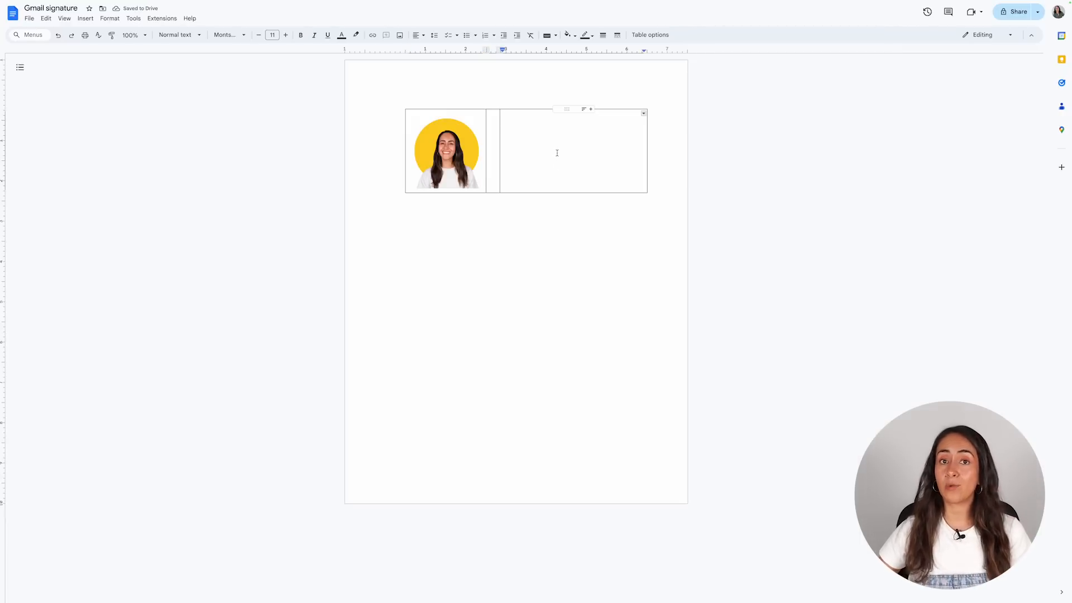
pyautogui.write('D')
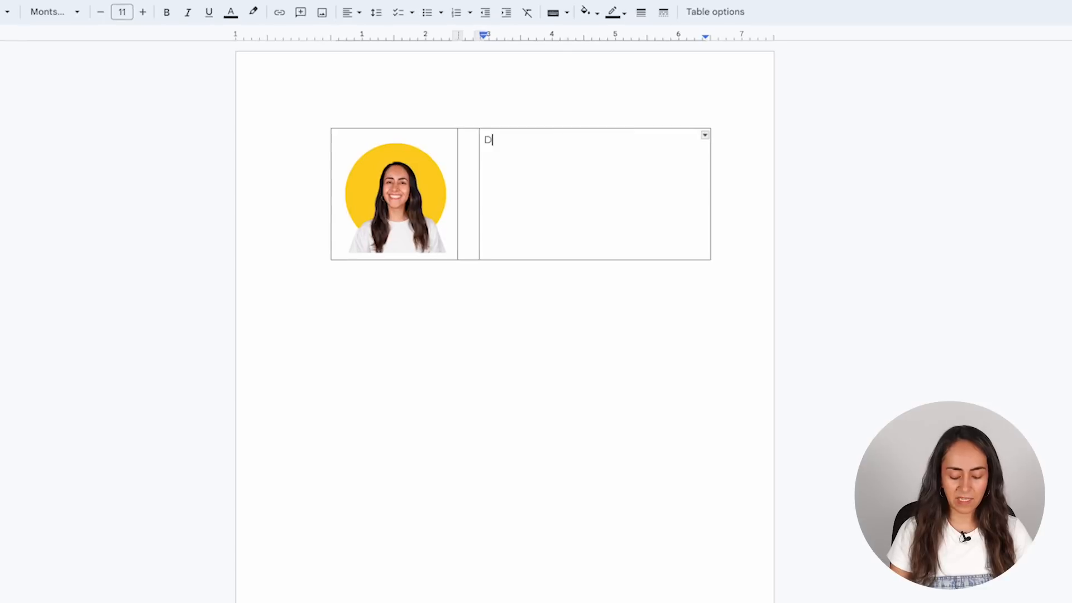
pyautogui.write('iana Muñoz')
pyautogui.press('Return')
pyautogui.write('Content Creator & Educat')
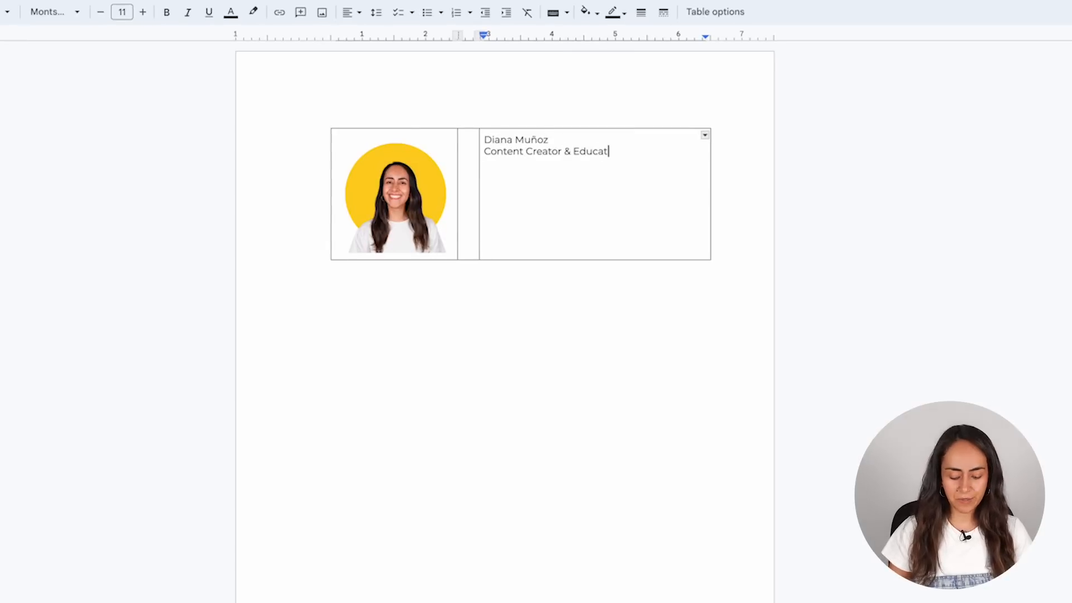
pyautogui.write('or')
pyautogui.press('Return')
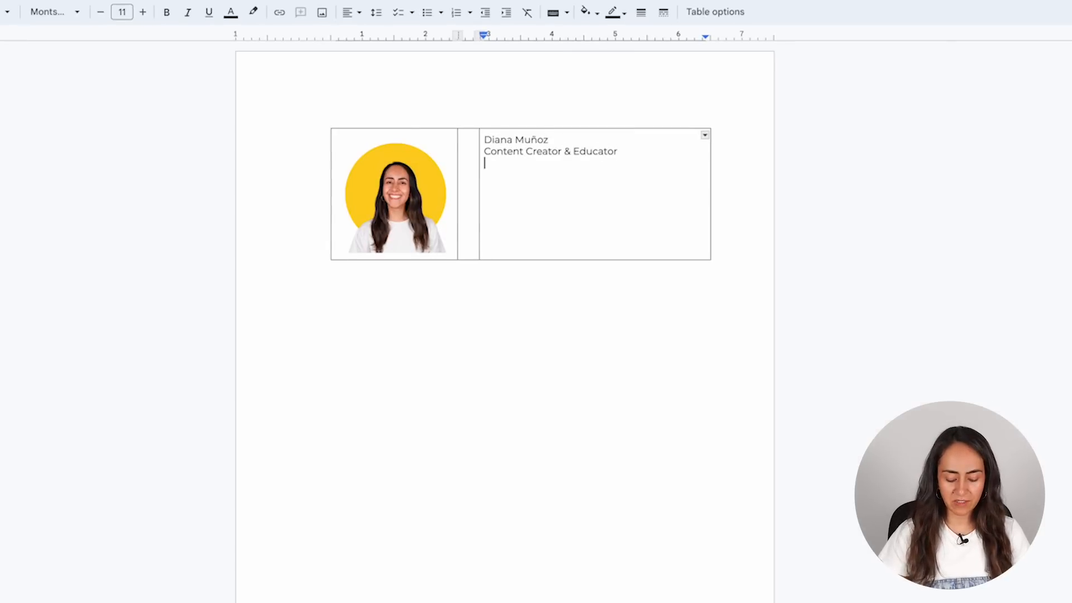
pyautogui.write('www.teamrondi.com')
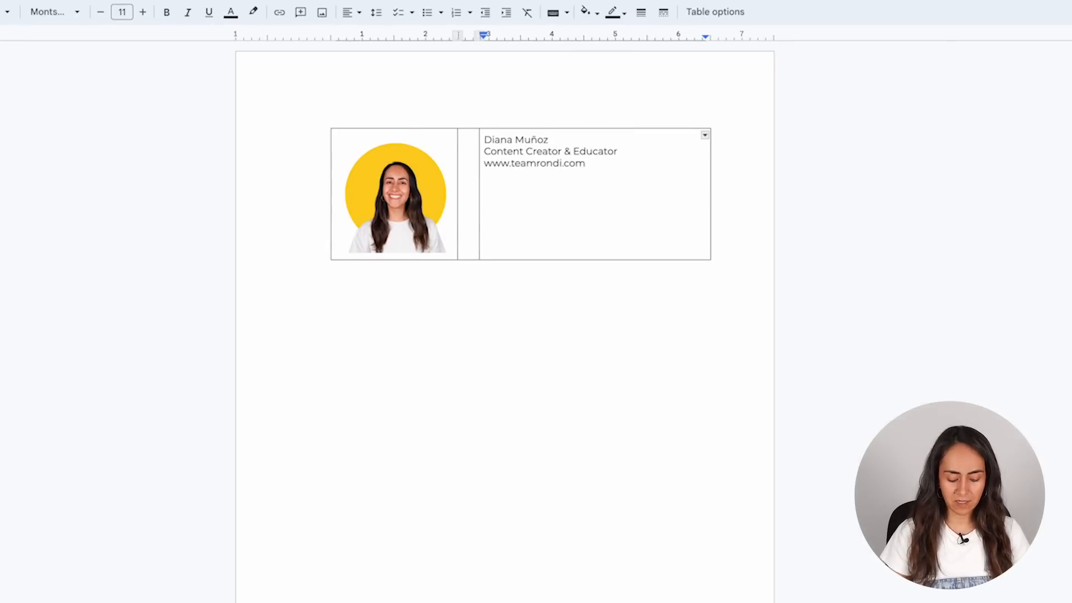
pyautogui.press('Return')
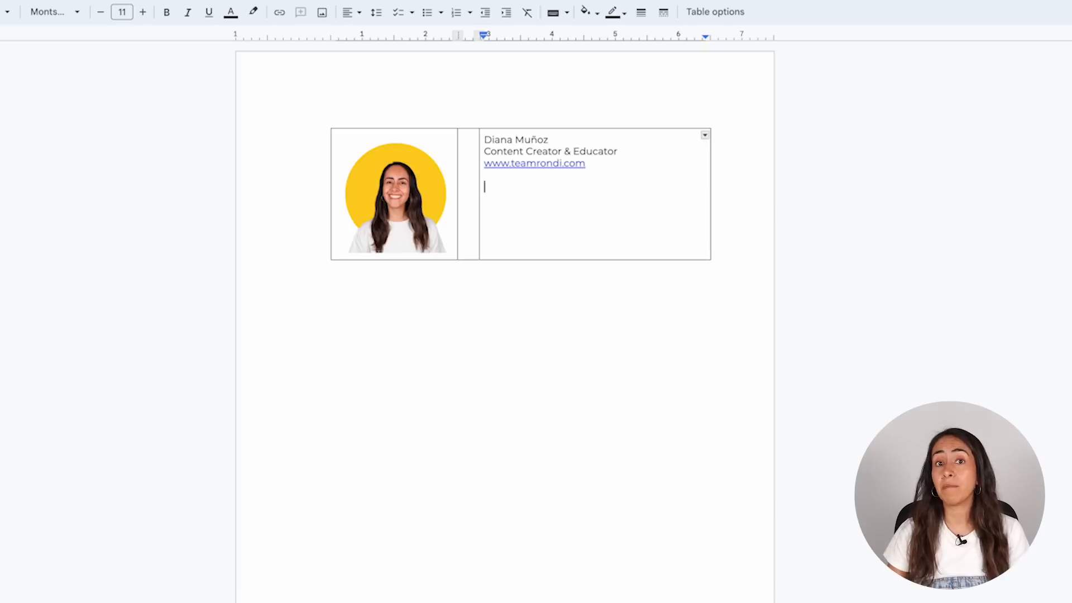
pyautogui.write('Barcelona, Spain')
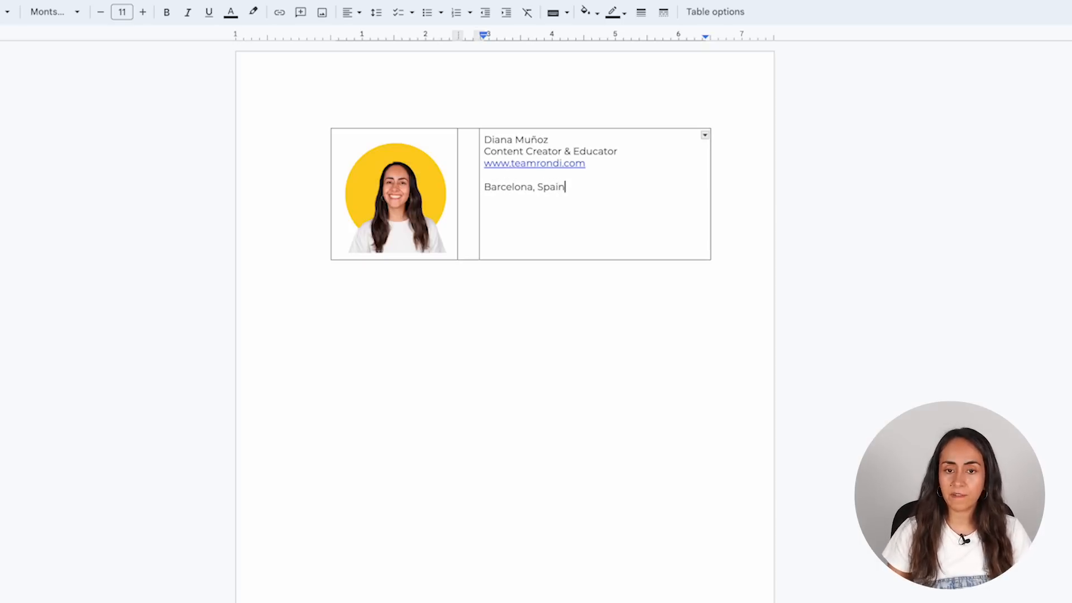
pyautogui.press('Return')
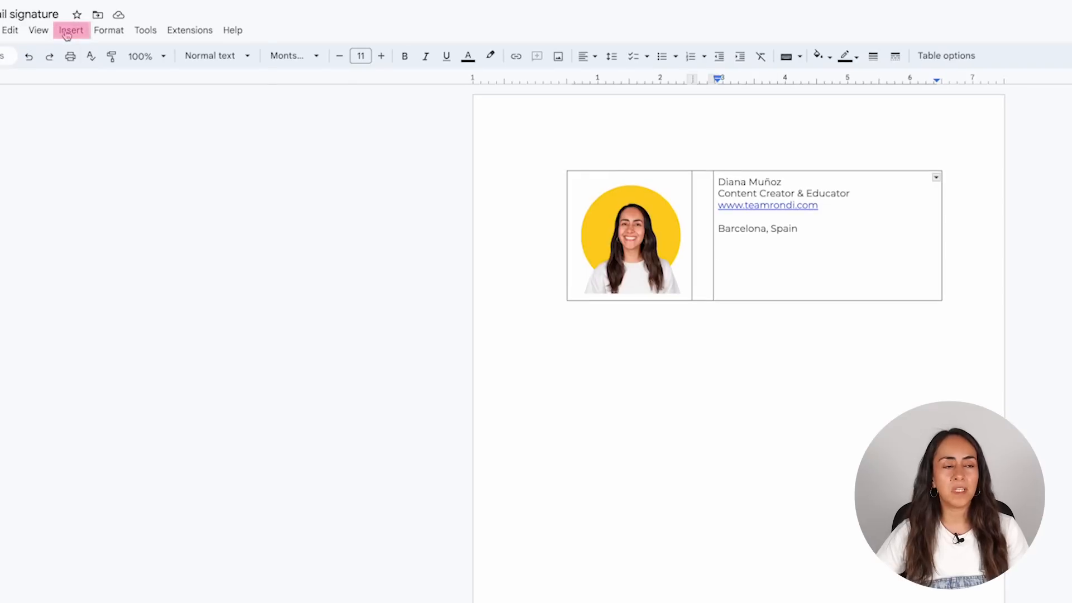
# Upload the three brand logos 7.png, 8.png and 9.png from the computer into the third cell, below the location
pyautogui.click(66, 34)
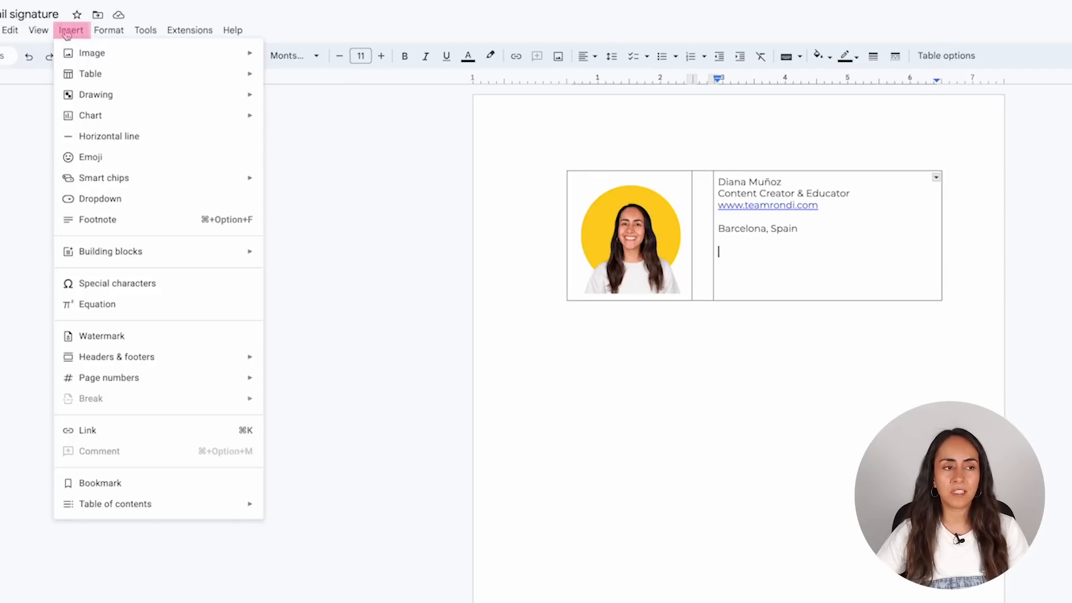
pyautogui.moveTo(90, 52)
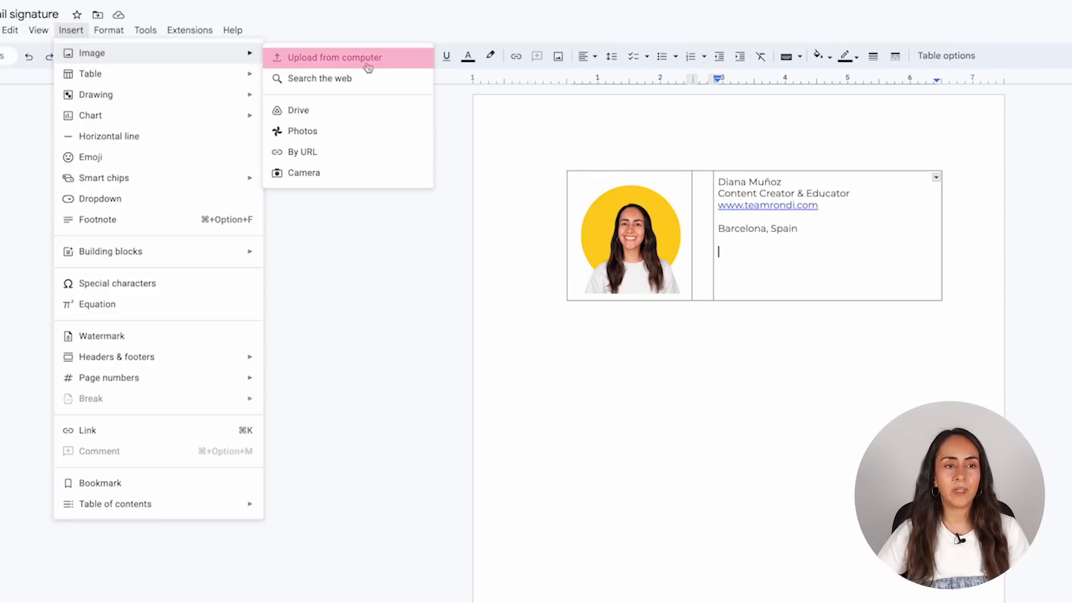
pyautogui.click(372, 67)
pyautogui.moveTo(531, 272); pyautogui.dragTo(380, 219)
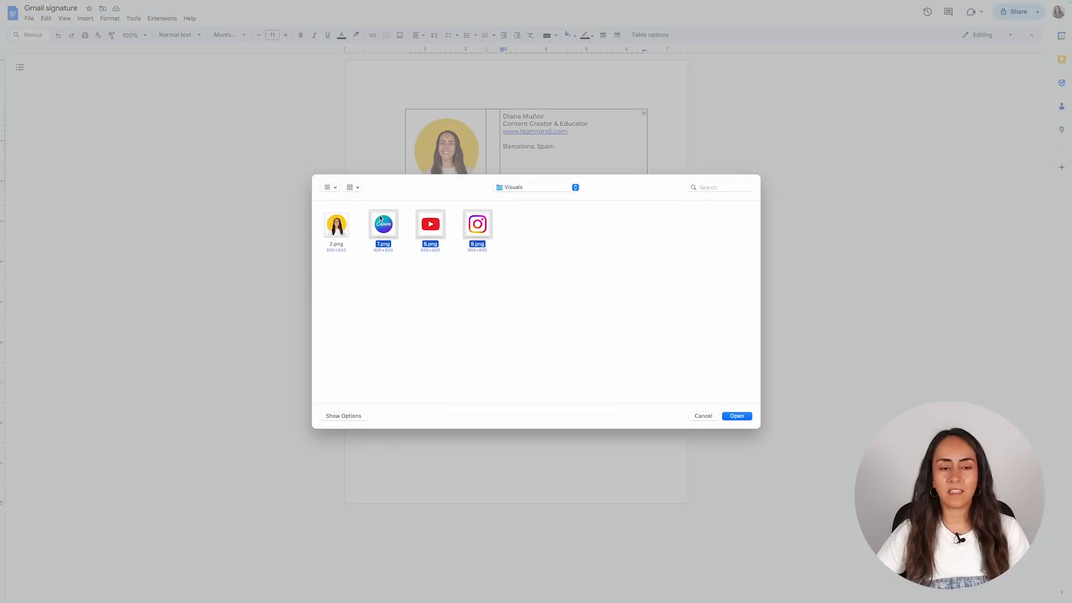
pyautogui.click(742, 418)
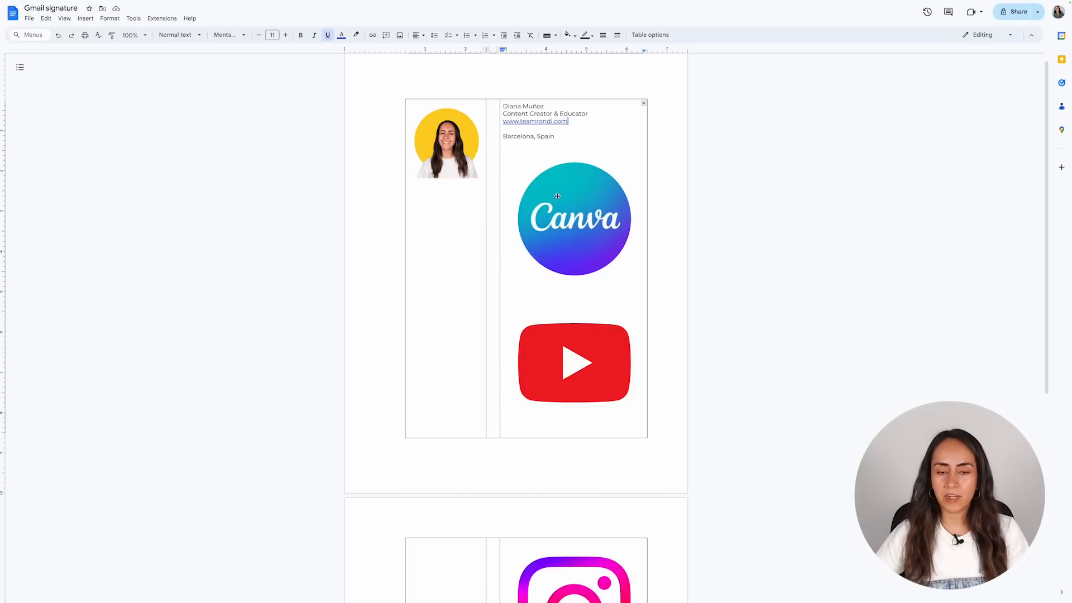
# Scale the Canva logo to 10% width with the aspect ratio locked
pyautogui.click(555, 201)
pyautogui.click(591, 304)
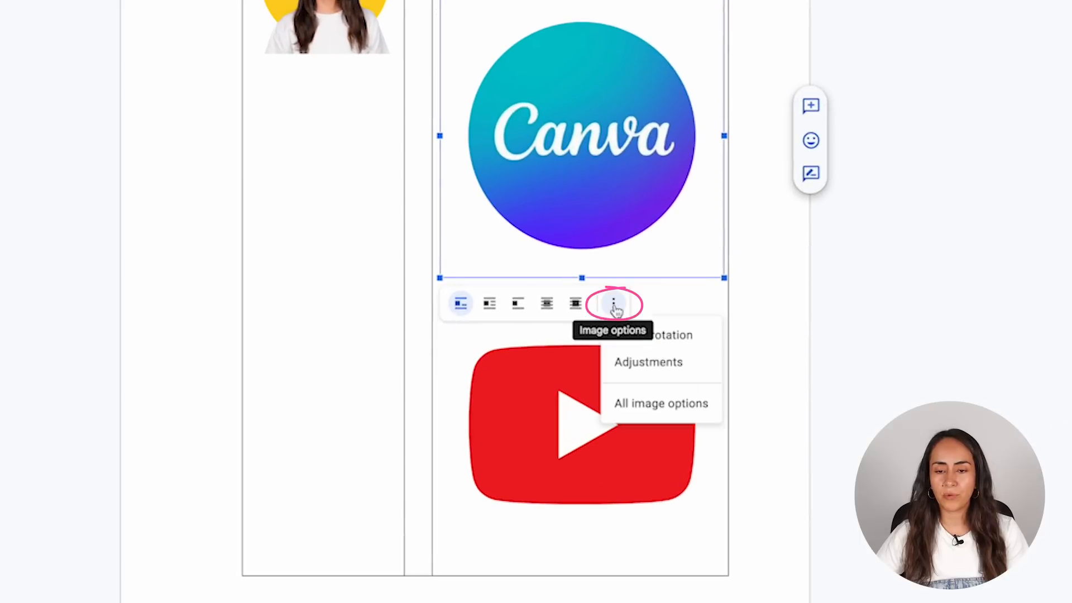
pyautogui.click(679, 335)
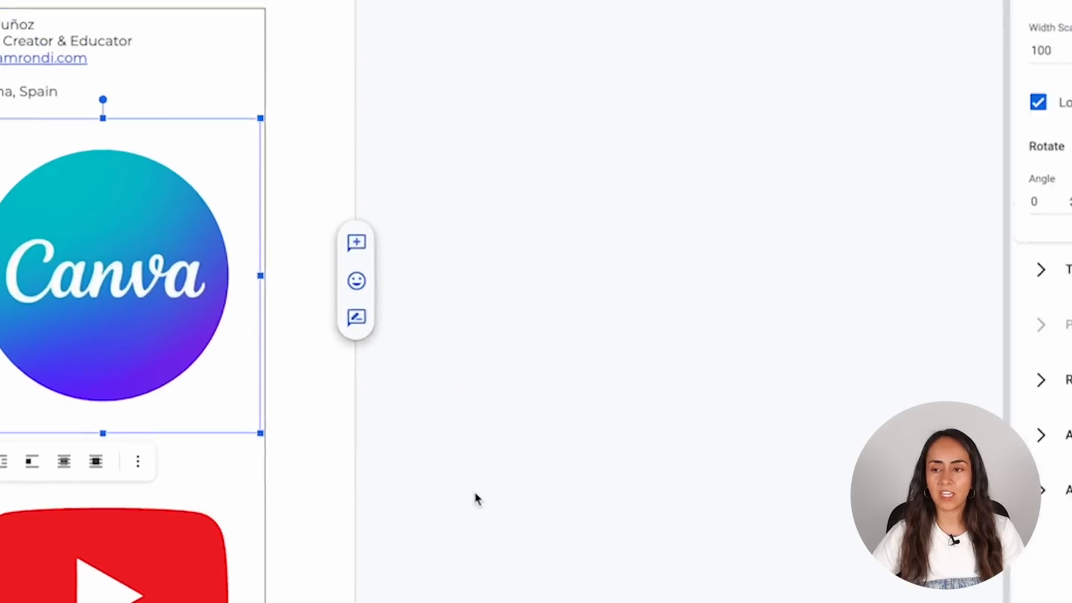
pyautogui.click(816, 200)
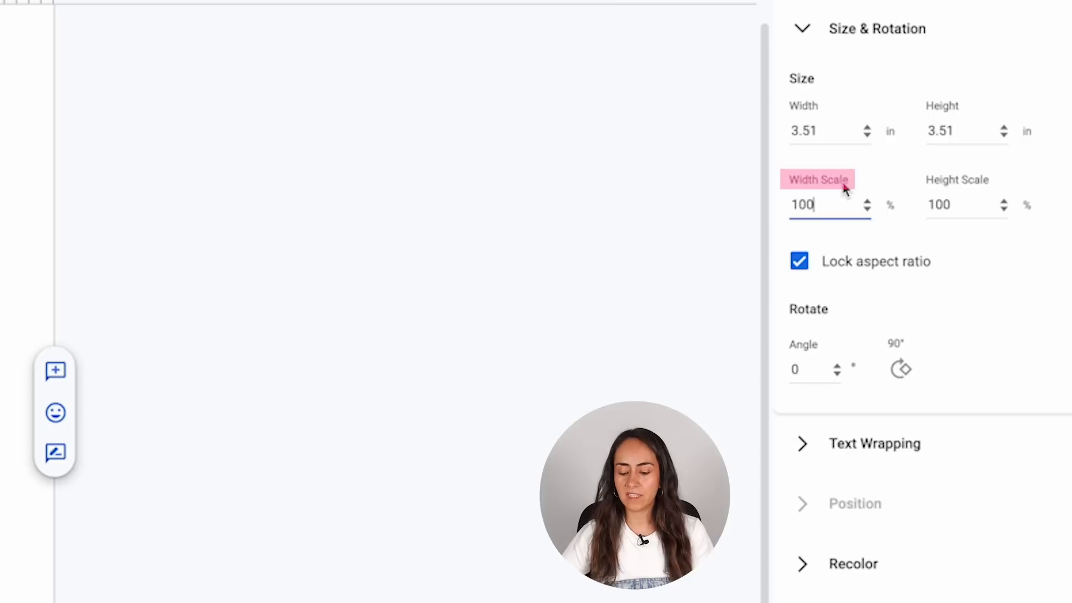
pyautogui.press('BackSpace')
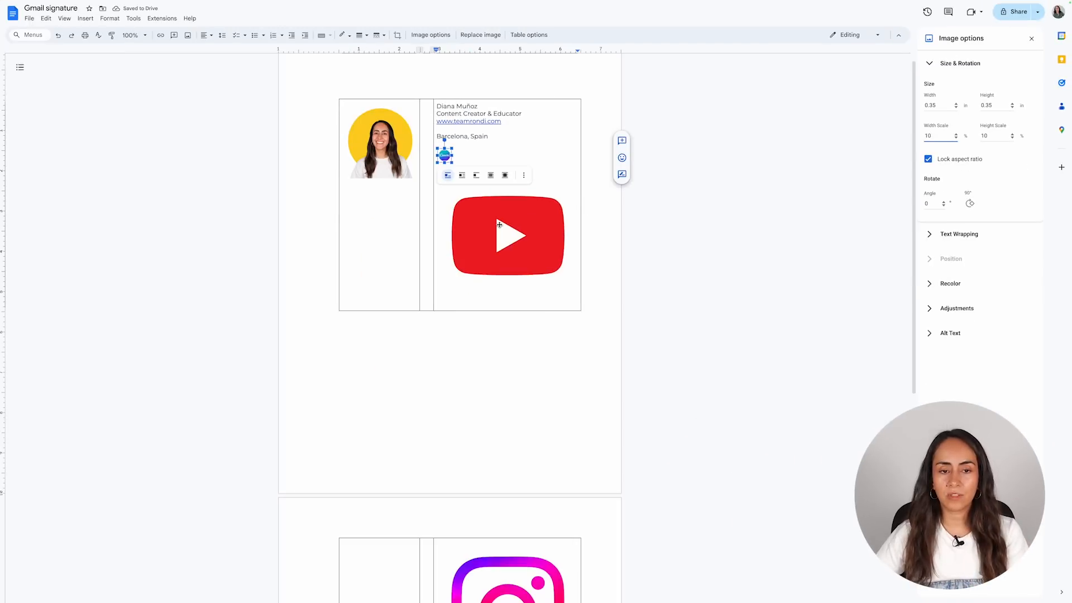
# Scale the YouTube and Instagram logos to 10% width each, keeping the aspect ratio locked
pyautogui.click(499, 224)
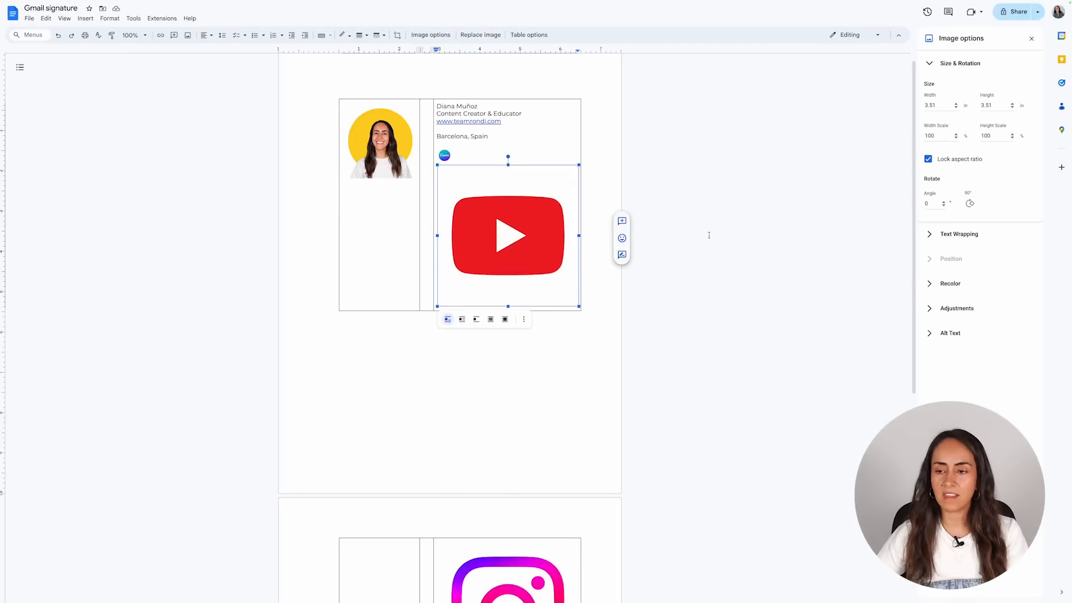
pyautogui.click(935, 135)
pyautogui.press('BackSpace')
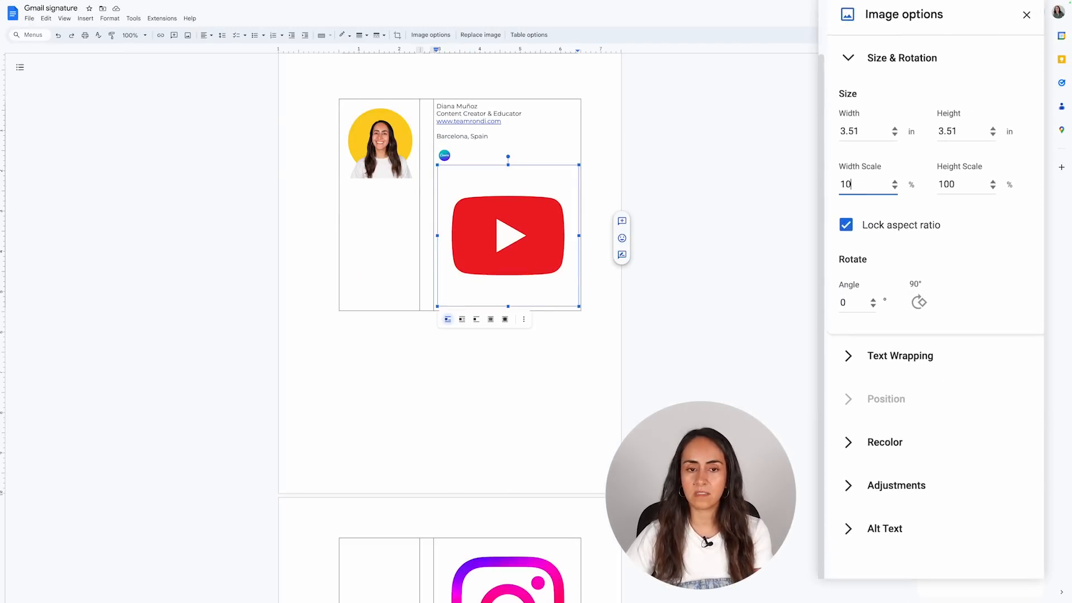
pyautogui.press('Return')
pyautogui.click(508, 245)
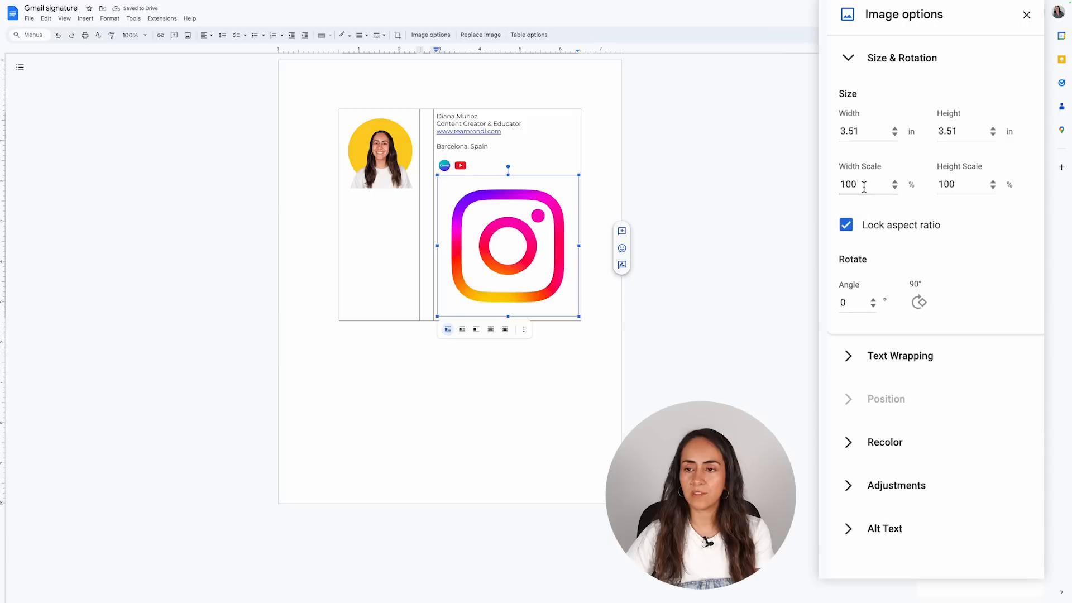
pyautogui.click(863, 186)
pyautogui.press('BackSpace')
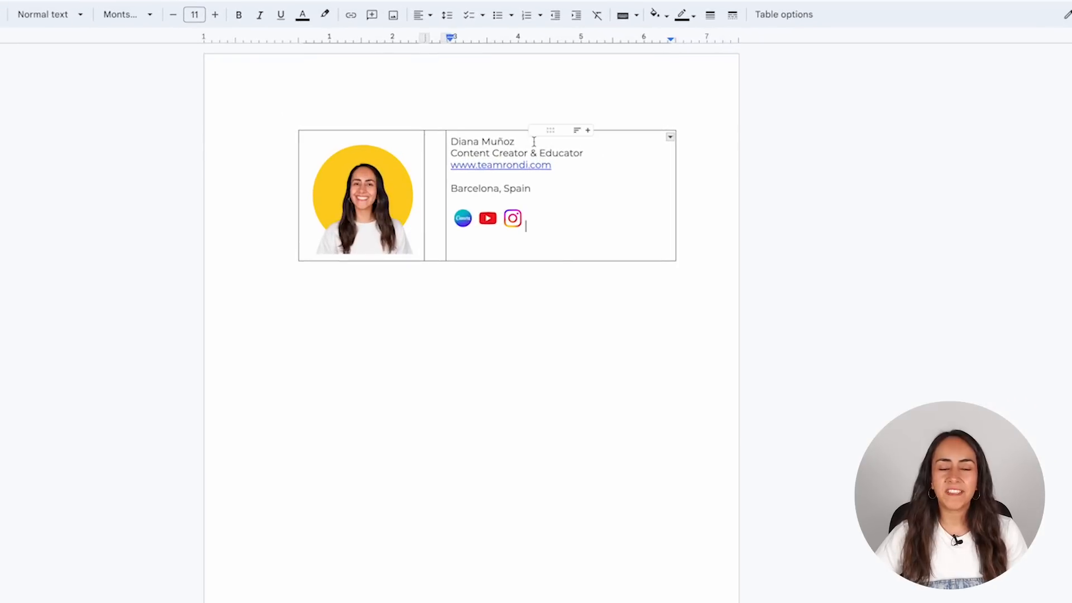
# Set the full name in the signature to font size 15 and make it bold
pyautogui.moveTo(520, 144); pyautogui.dragTo(449, 139)
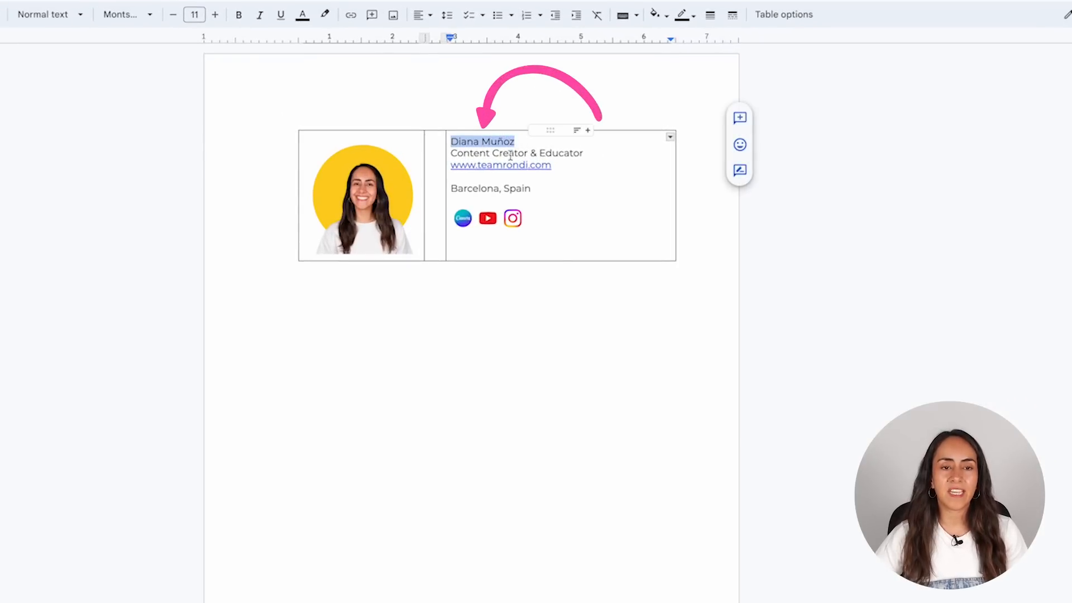
pyautogui.click(217, 15)
pyautogui.click(217, 15)
pyautogui.click(217, 15)
pyautogui.click(216, 15)
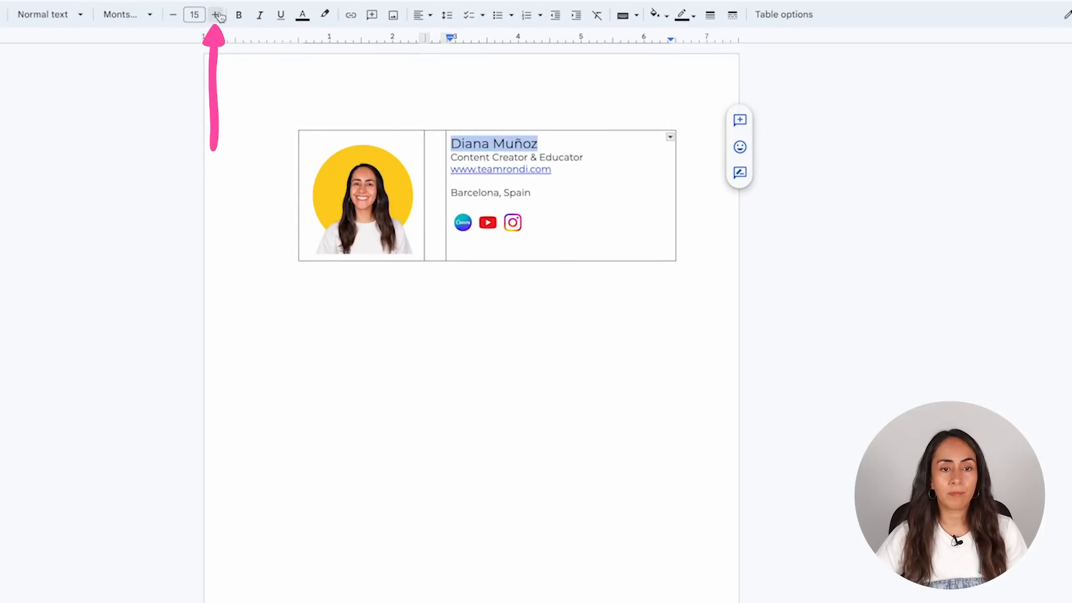
pyautogui.click(239, 15)
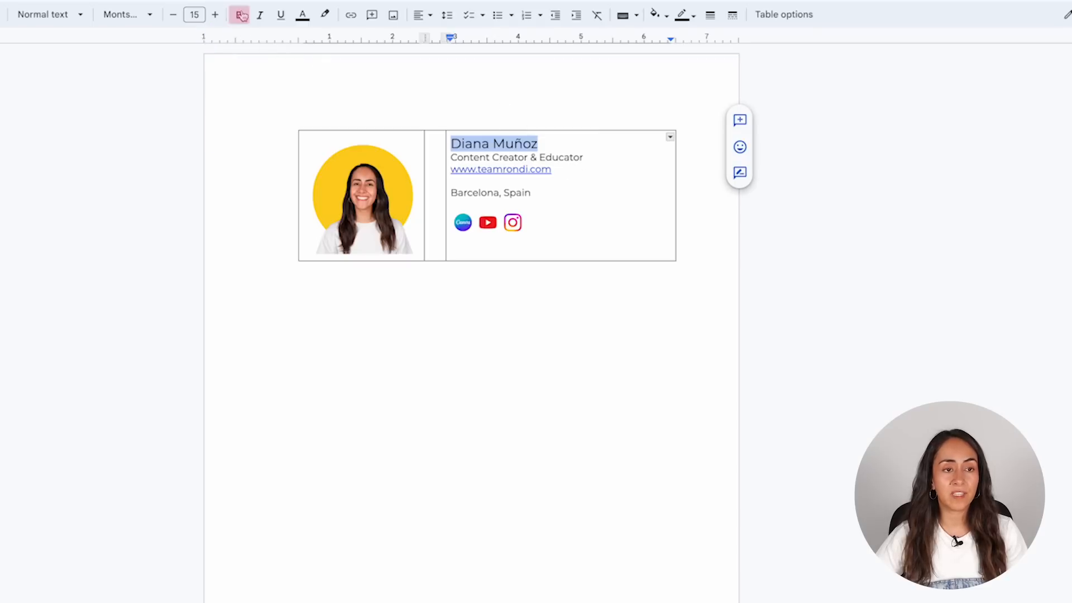
# Set the job title, website and location lines to font size 10
pyautogui.moveTo(451, 156); pyautogui.dragTo(531, 192)
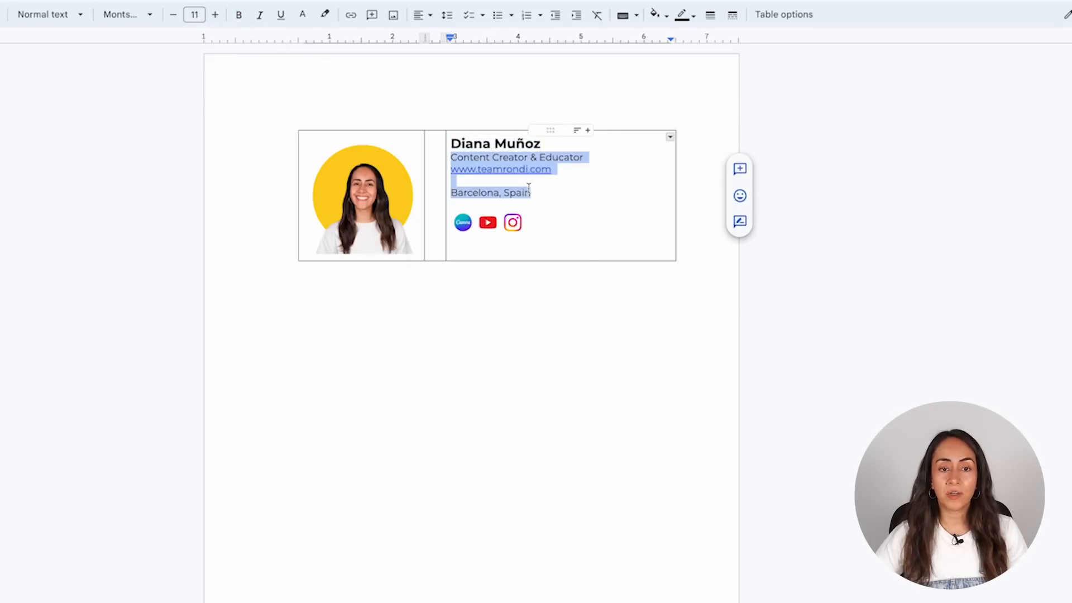
pyautogui.click(174, 15)
pyautogui.click(174, 15)
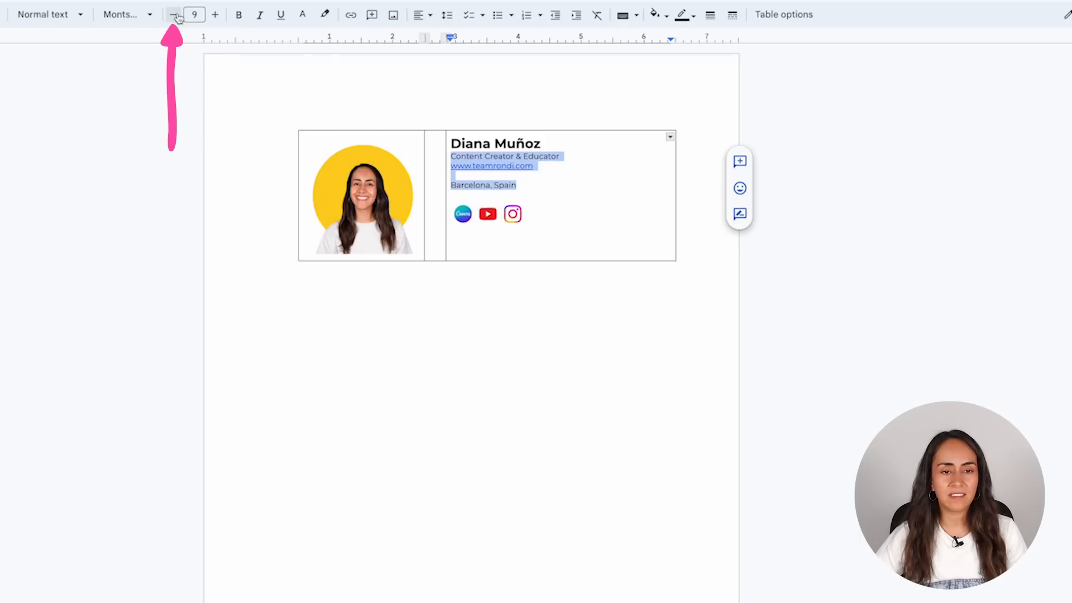
pyautogui.click(216, 15)
pyautogui.click(216, 15)
pyautogui.click(560, 201)
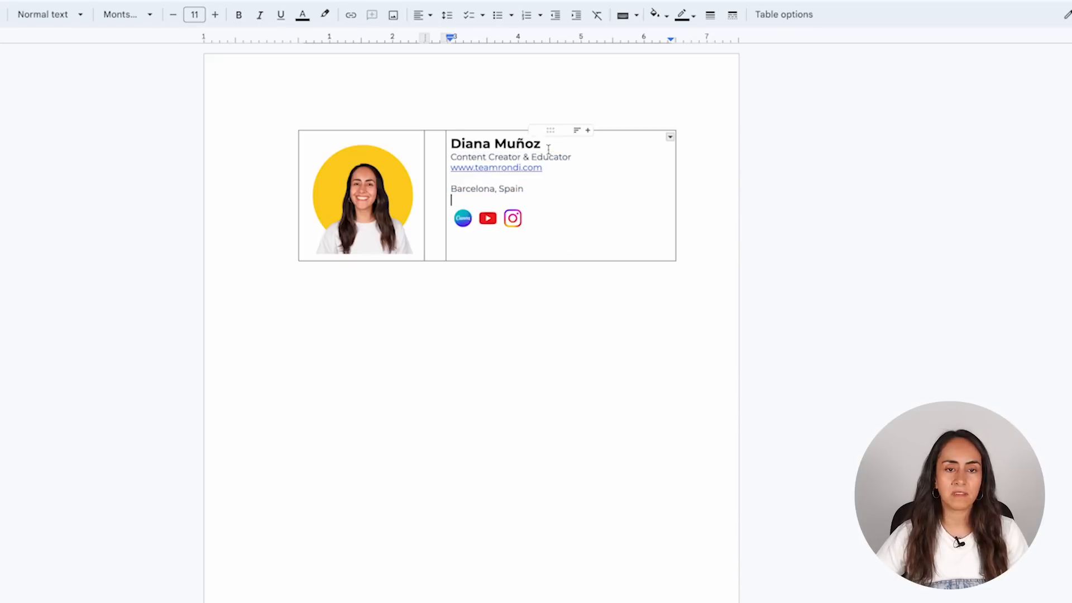
# Enlarge the full name in the signature to font size 20
pyautogui.moveTo(549, 147); pyautogui.dragTo(450, 144)
pyautogui.click(216, 16)
pyautogui.click(216, 16)
pyautogui.click(216, 16)
pyautogui.click(535, 190)
# Select the signature text from the full name through the location and open its text colour choices
pyautogui.moveTo(524, 195); pyautogui.dragTo(451, 144)
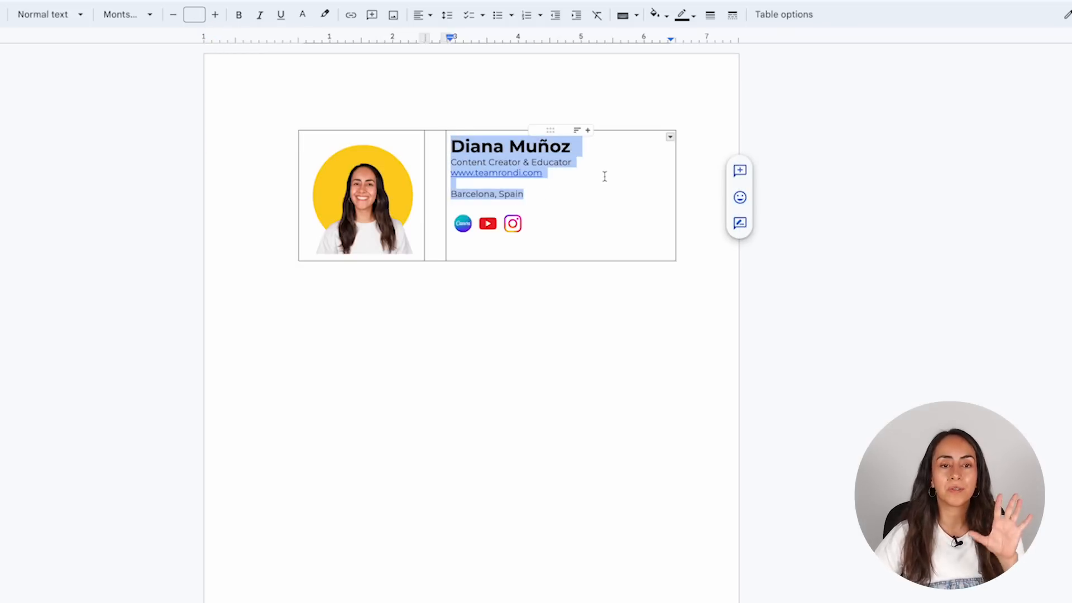
pyautogui.click(522, 194)
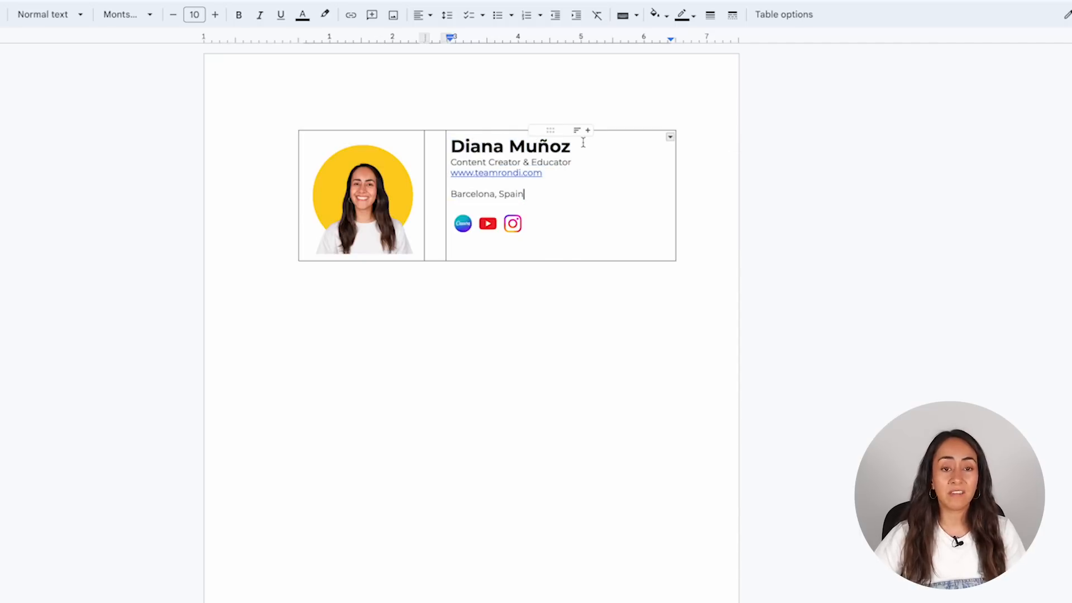
pyautogui.moveTo(572, 146); pyautogui.dragTo(451, 146)
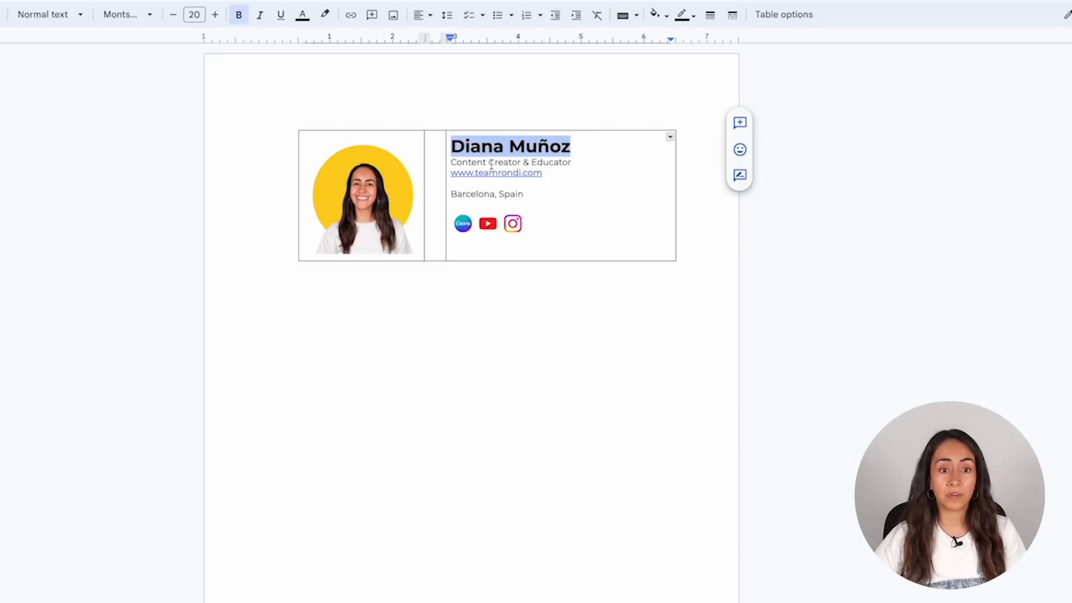
pyautogui.keyDown('shift'); pyautogui.click(524, 197); pyautogui.keyUp('shift')
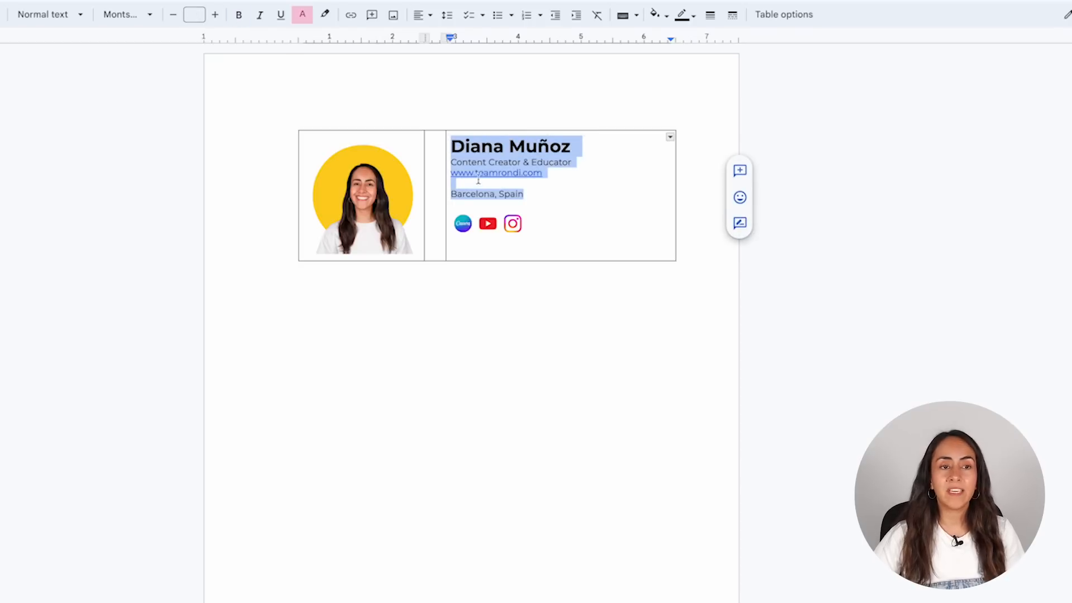
pyautogui.click(304, 15)
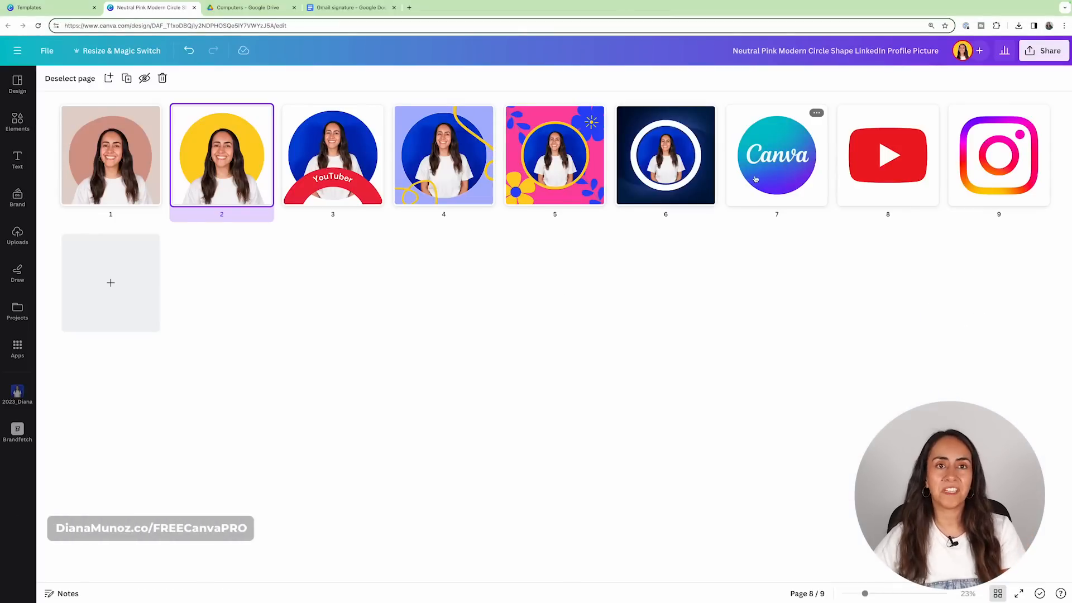
# Switch to the Canva design, open page 6 and search the graphics elements for "gradient"
pyautogui.doubleClick(665, 144)
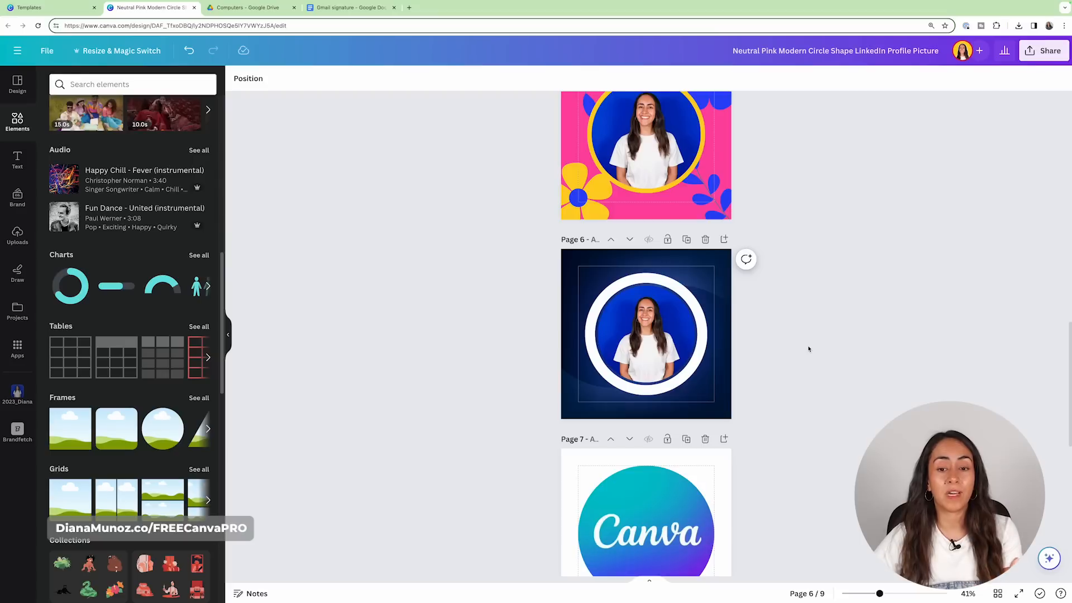
pyautogui.scroll(10, 190, 291)
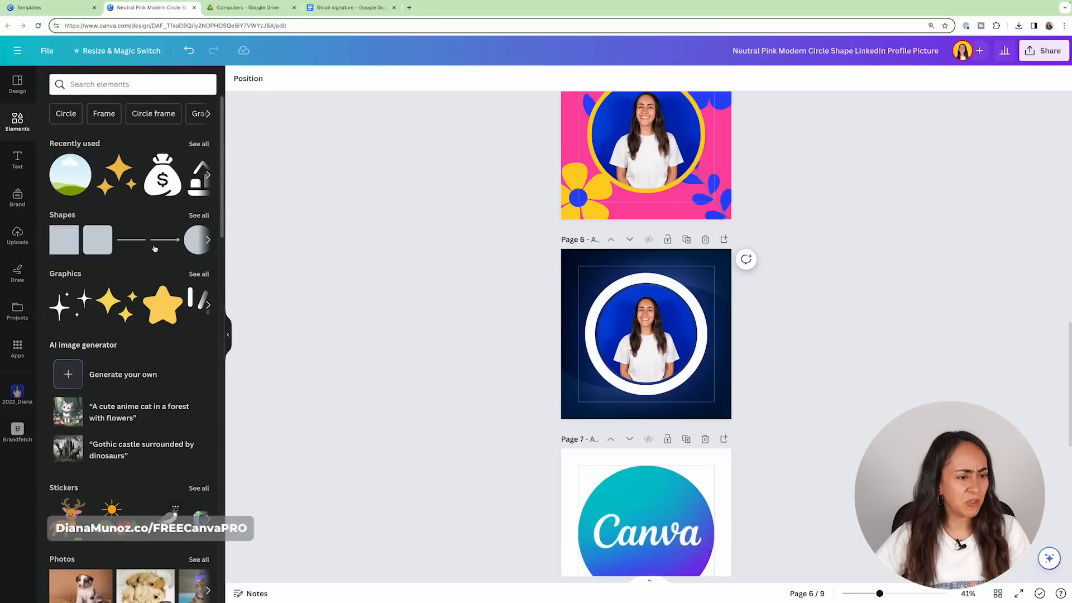
pyautogui.click(183, 88)
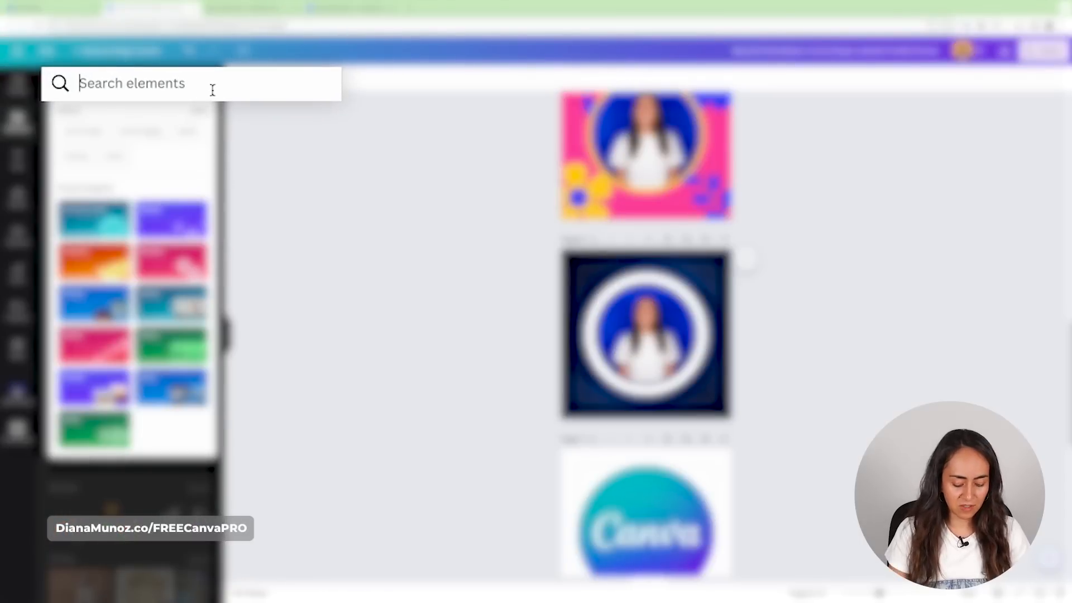
pyautogui.write('gradient')
pyautogui.press('Return')
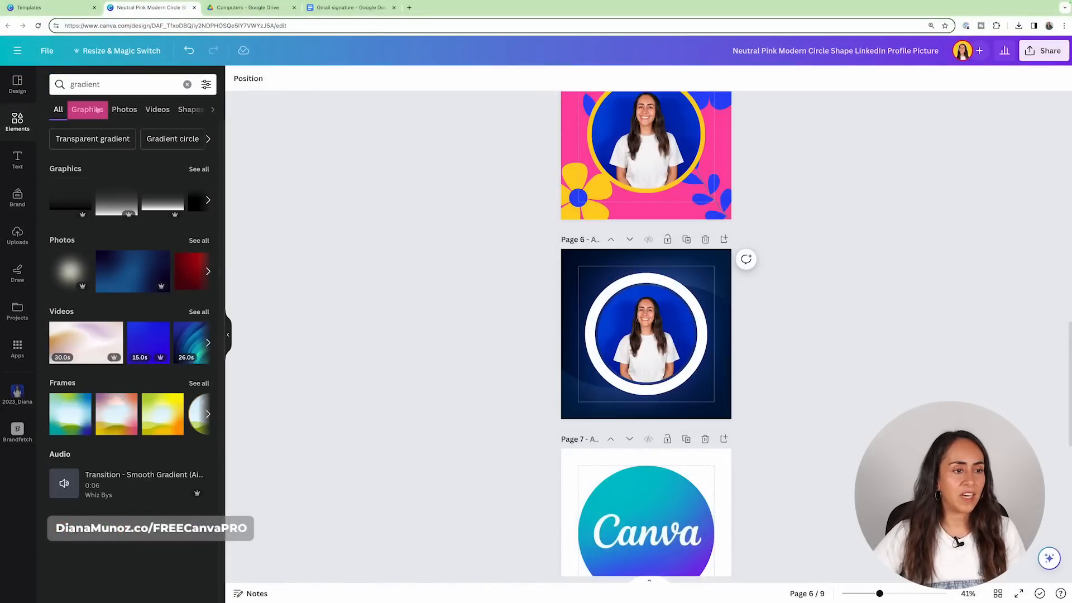
pyautogui.click(97, 110)
pyautogui.scroll(-5, 173, 336)
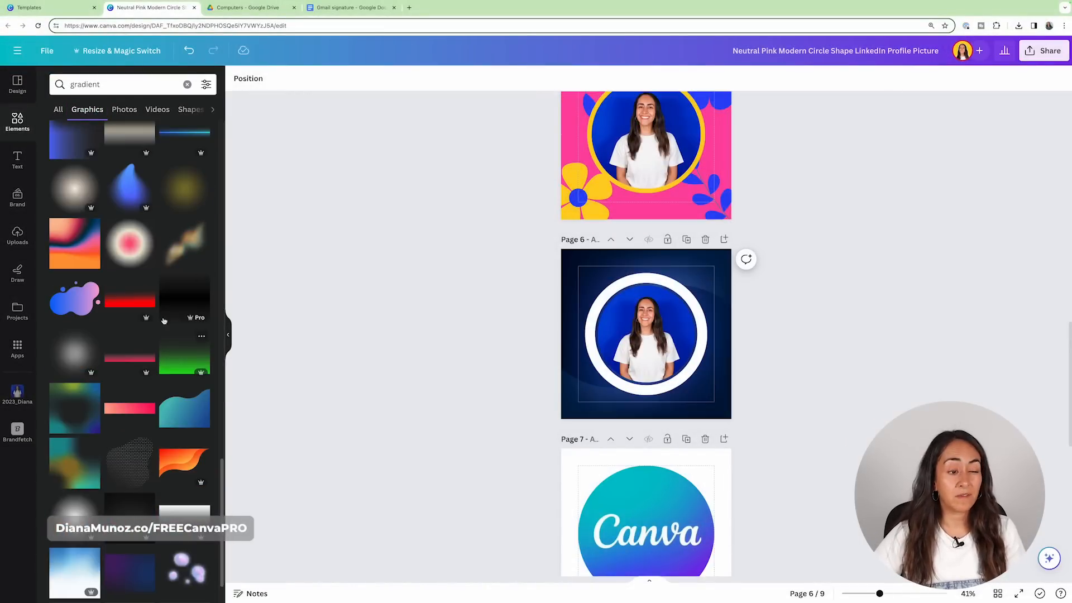
# Apply the orange, pink and dark-blue gradient graphic as page 6's background and look up the hex codes of its photo colours
pyautogui.moveTo(88, 236); pyautogui.dragTo(581, 263)
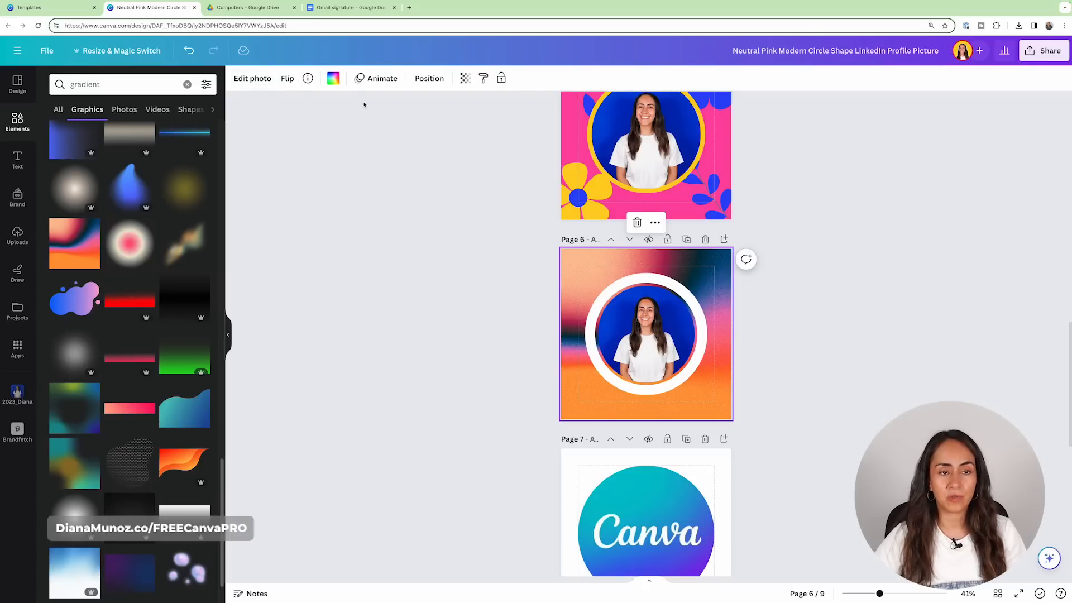
pyautogui.click(338, 79)
pyautogui.scroll(-6, 128, 290)
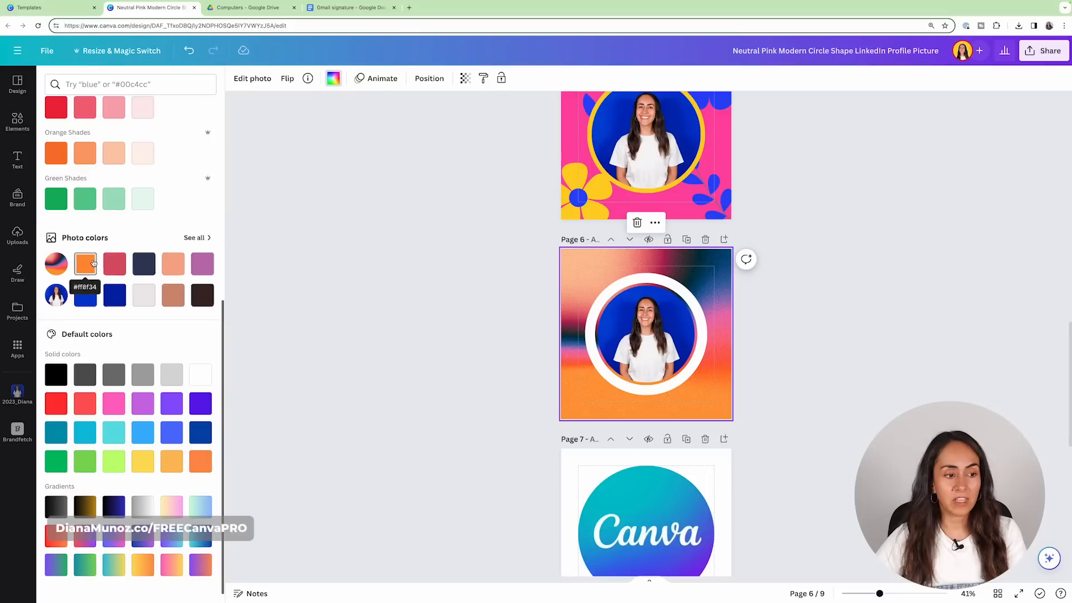
# Switch to the Gmail signature document and try the custom text colour #ff8f34 on the selected signature text
pyautogui.click(345, 8)
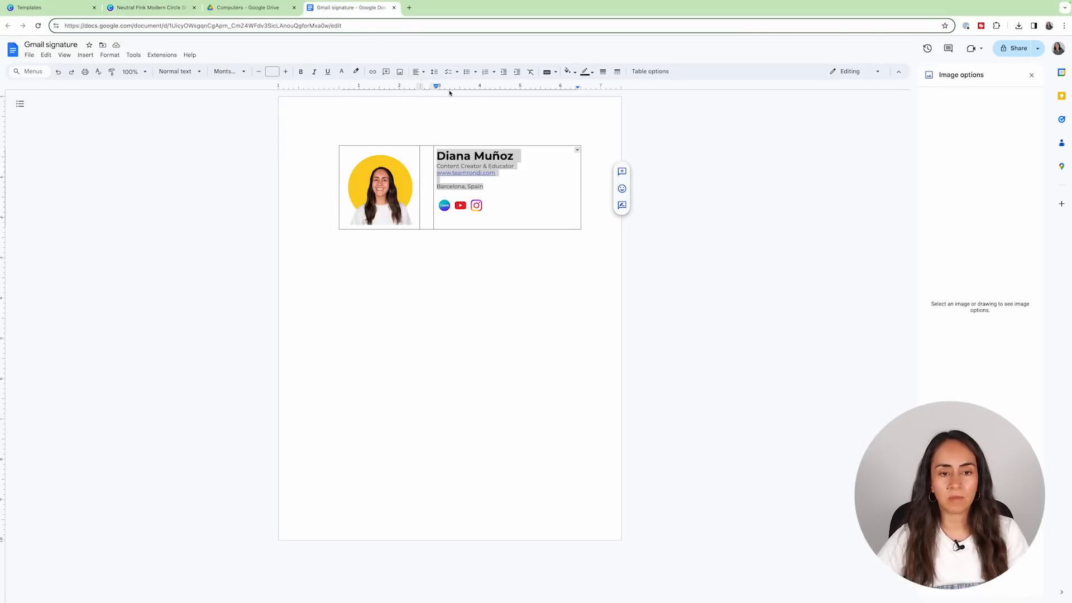
pyautogui.click(341, 71)
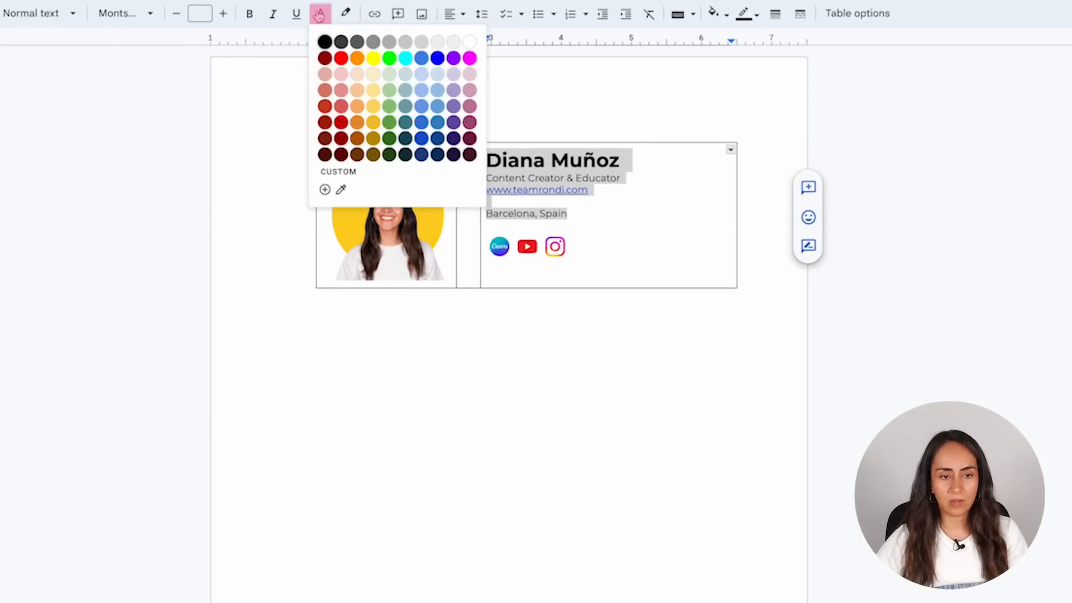
pyautogui.click(325, 189)
pyautogui.click(564, 511)
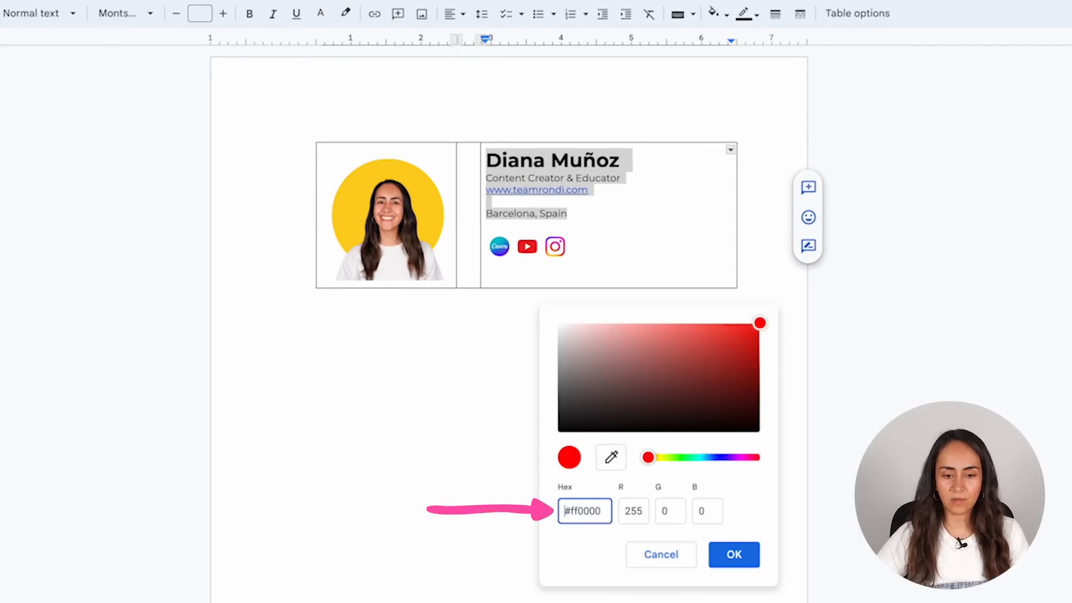
pyautogui.hotkey('shift', 'End')
pyautogui.write('8')
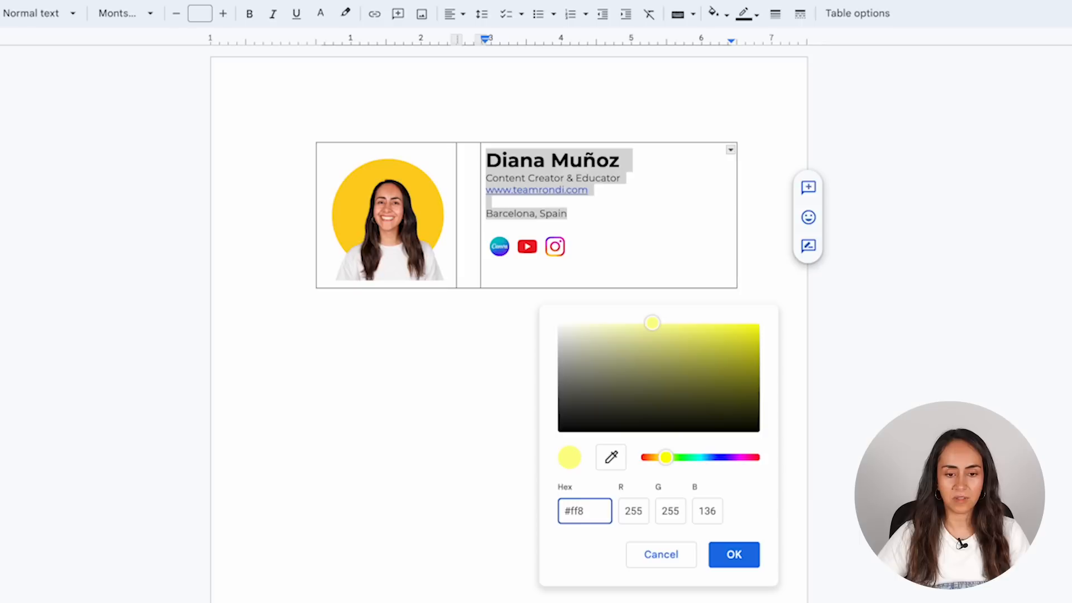
pyautogui.write('f34')
pyautogui.click(158, 6)
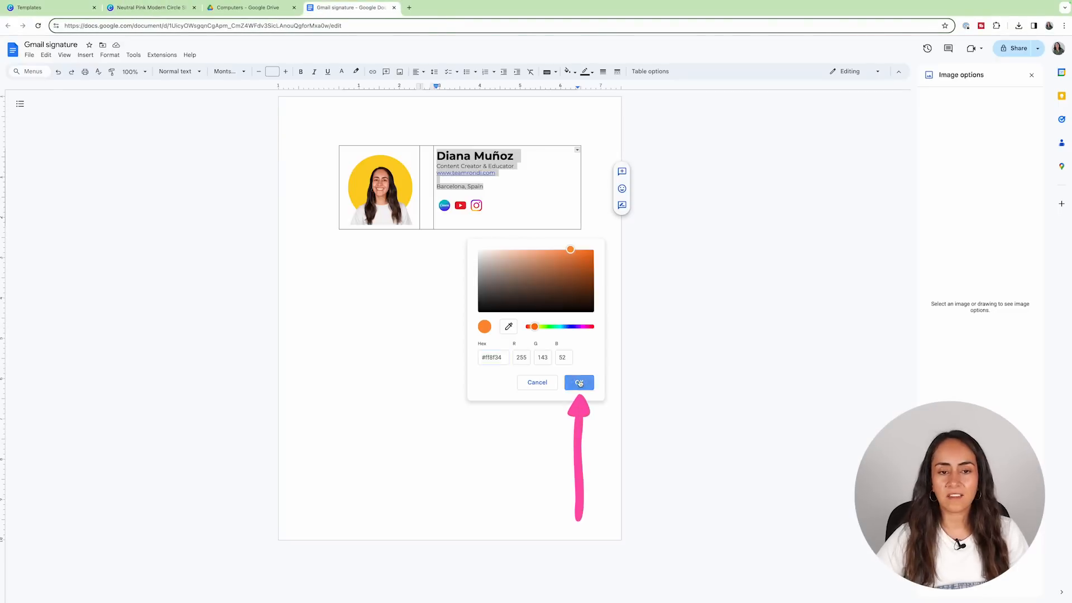
pyautogui.click(579, 383)
pyautogui.moveTo(490, 184); pyautogui.dragTo(448, 162)
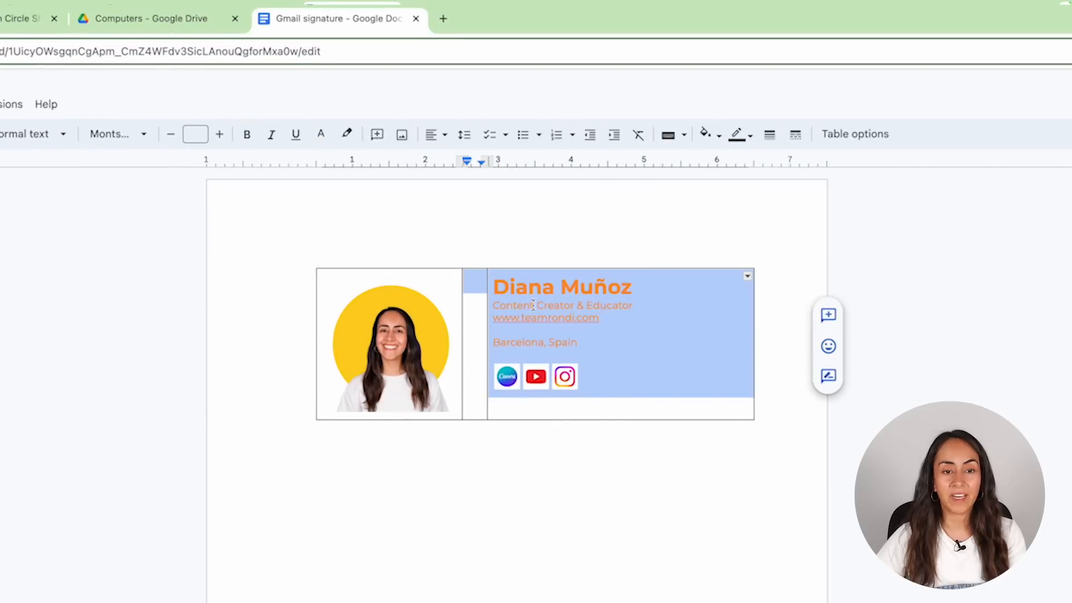
pyautogui.click(649, 376)
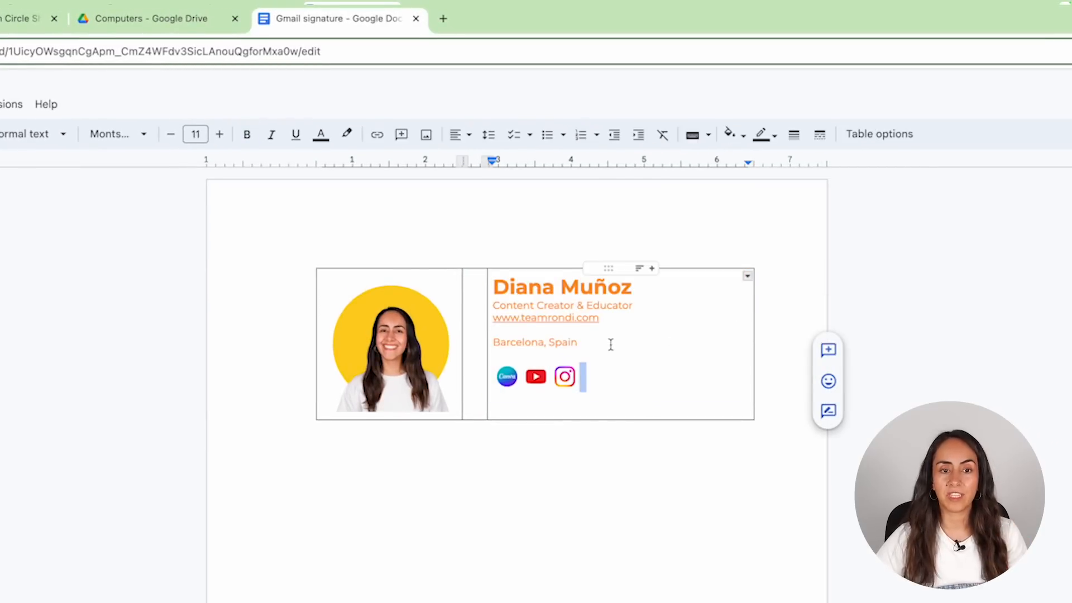
pyautogui.hotkey('ctrl', 'z')
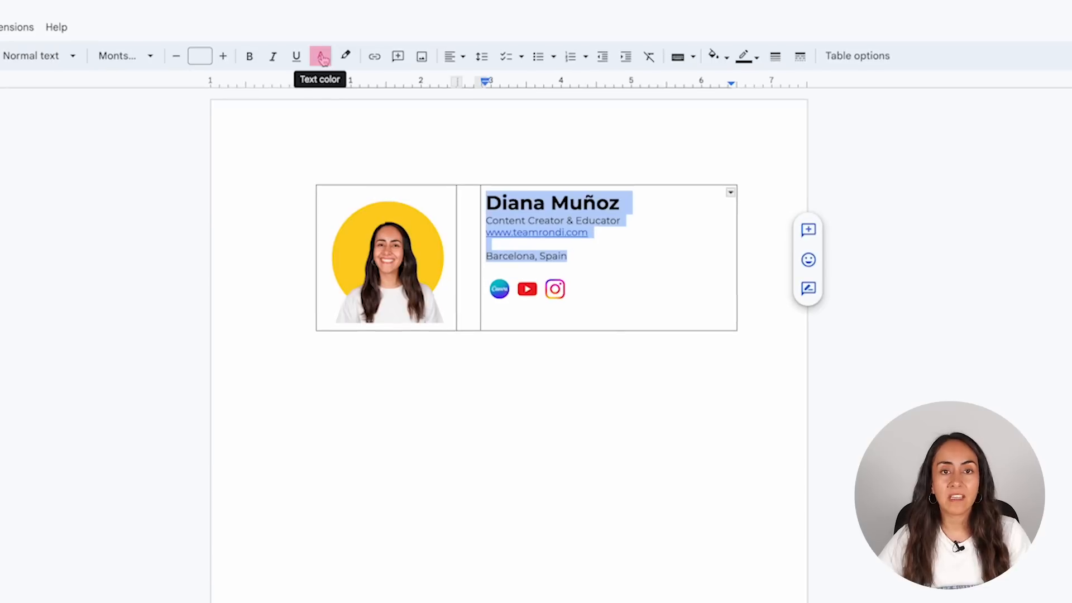
# Recolour the signature text from the full name through the location in dark grey
pyautogui.click(322, 58)
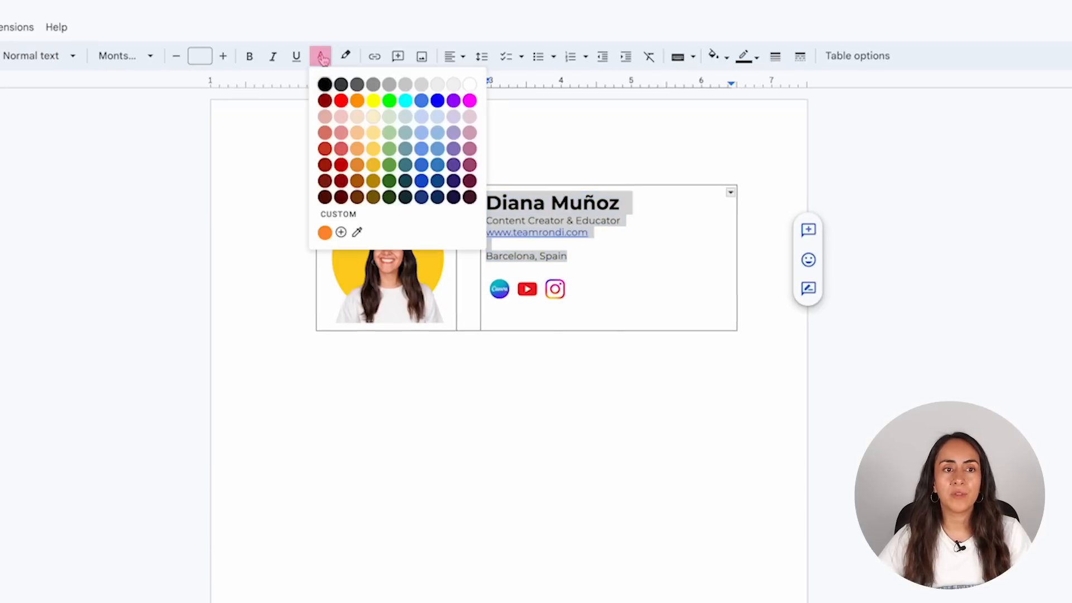
pyautogui.click(357, 84)
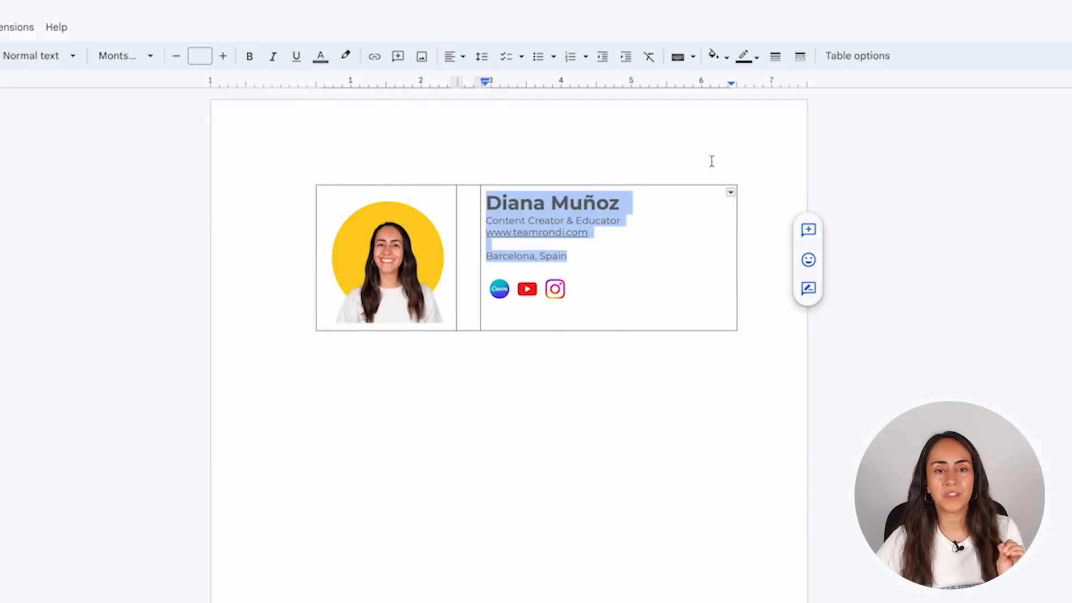
pyautogui.click(587, 281)
pyautogui.moveTo(572, 258); pyautogui.dragTo(476, 201)
pyautogui.click(608, 267)
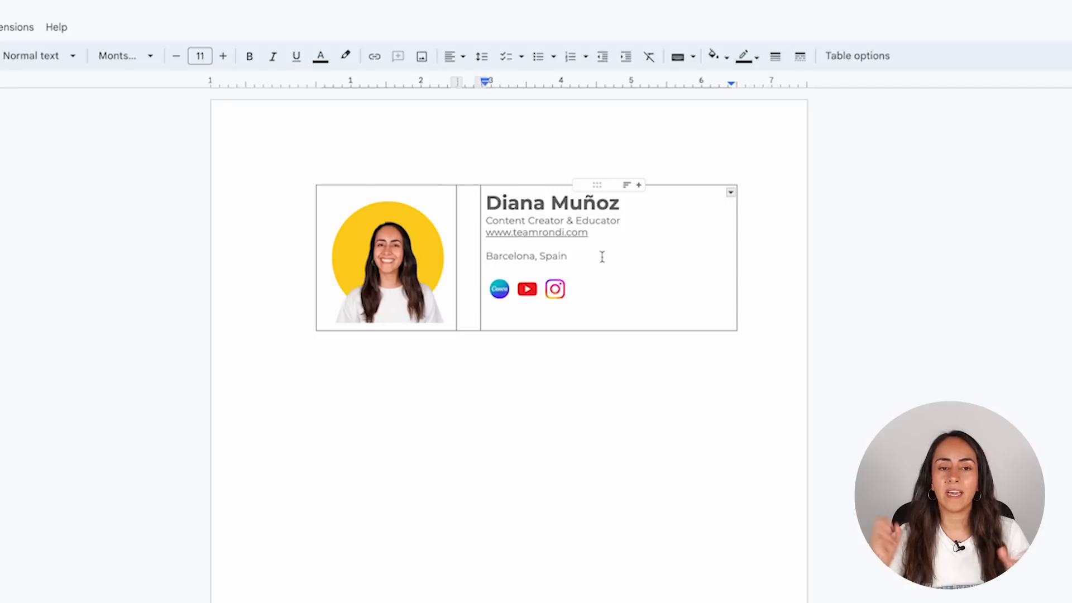
# Check the link on the website address and go through the Canva, YouTube and Instagram icons one by one
pyautogui.click(556, 231)
pyautogui.click(610, 220)
pyautogui.moveTo(589, 232); pyautogui.dragTo(485, 234)
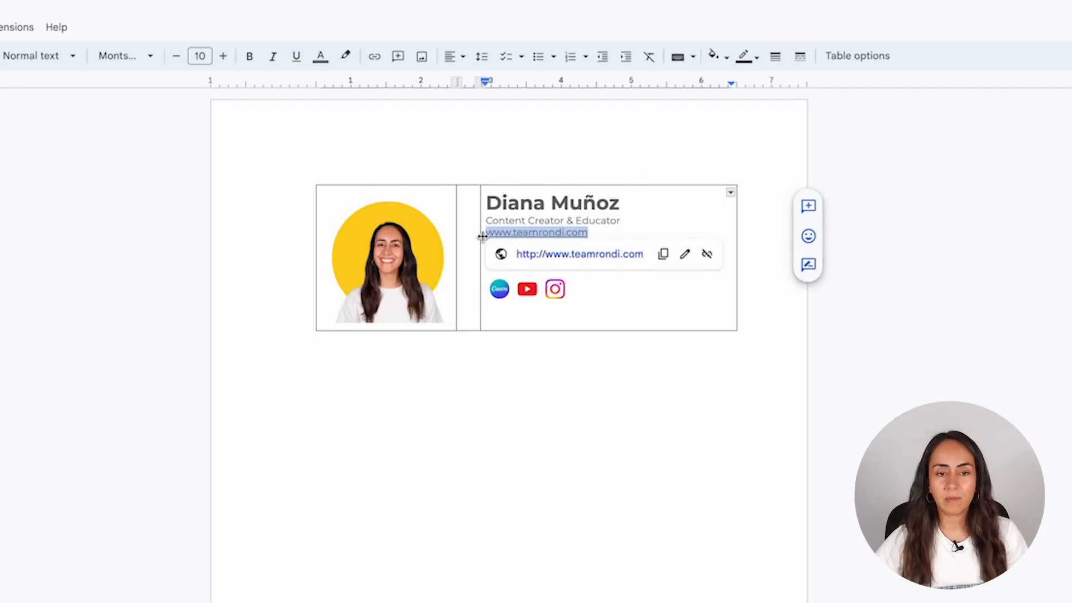
pyautogui.click(499, 289)
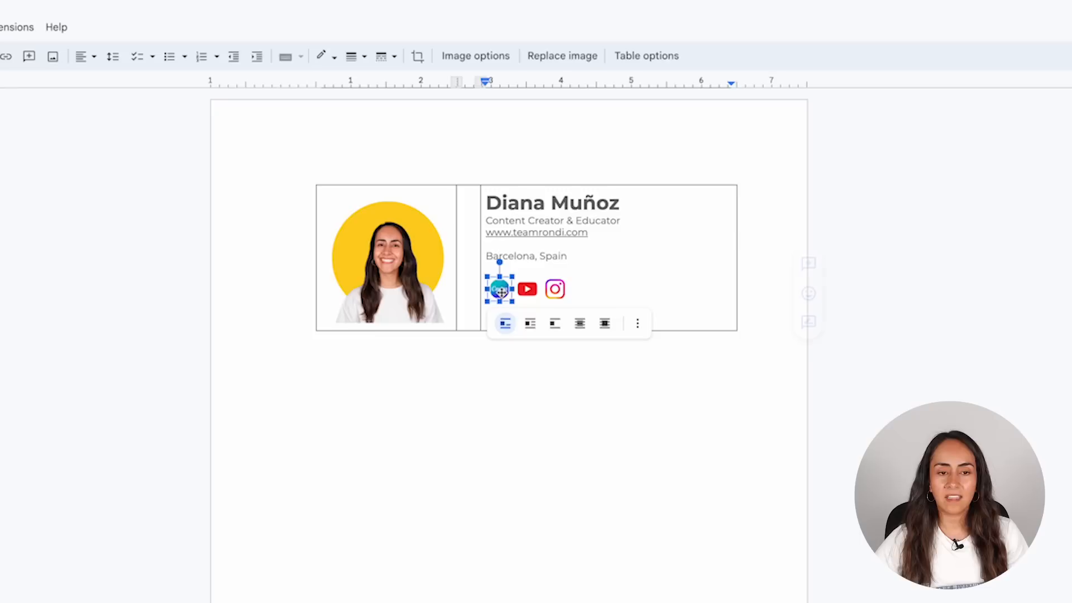
pyautogui.click(527, 288)
pyautogui.click(547, 291)
pyautogui.click(499, 294)
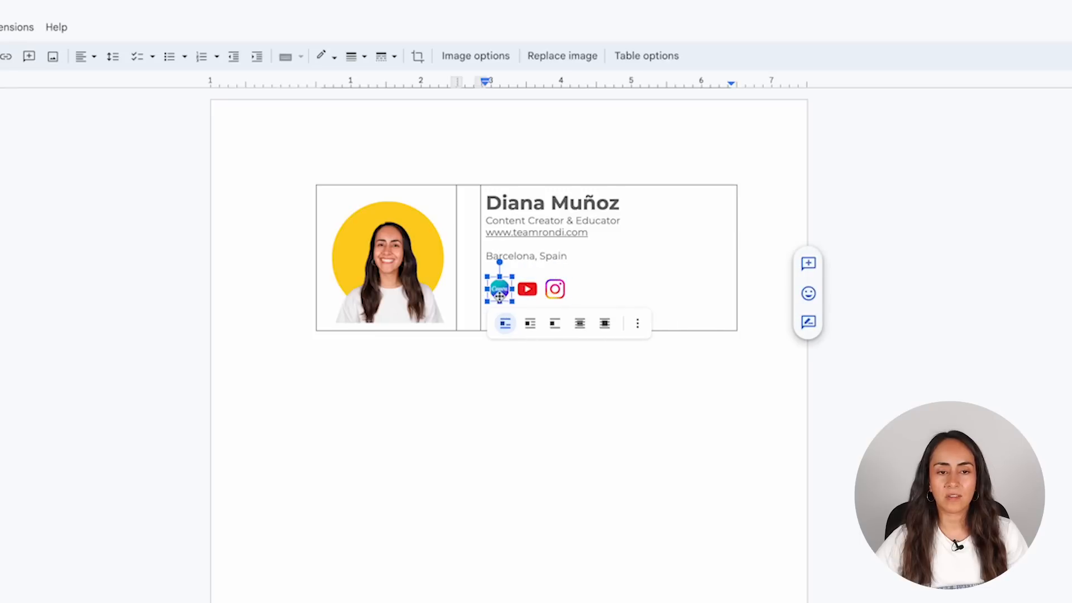
pyautogui.click(511, 392)
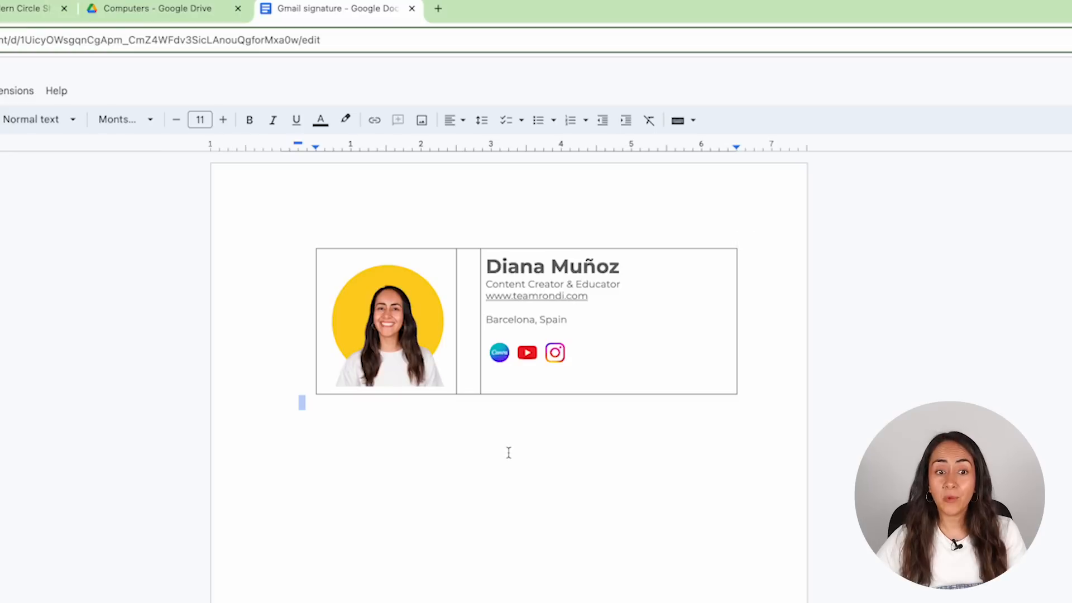
# With the signature's Canva icon selected, open the creator's Canva profile in a new browser tab and copy its web address
pyautogui.click(498, 353)
pyautogui.click(438, 9)
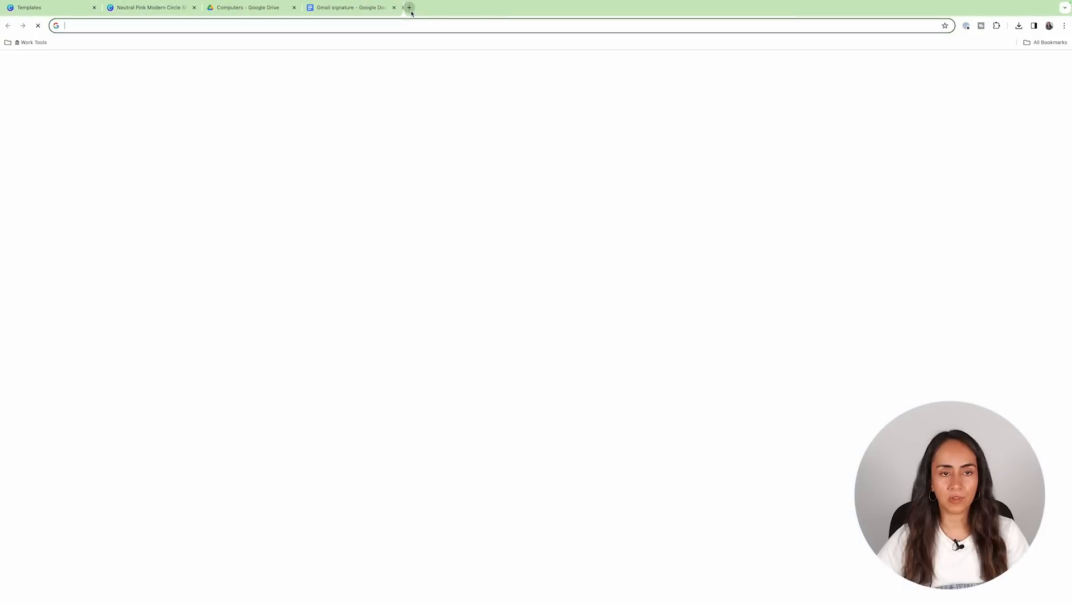
pyautogui.write('can')
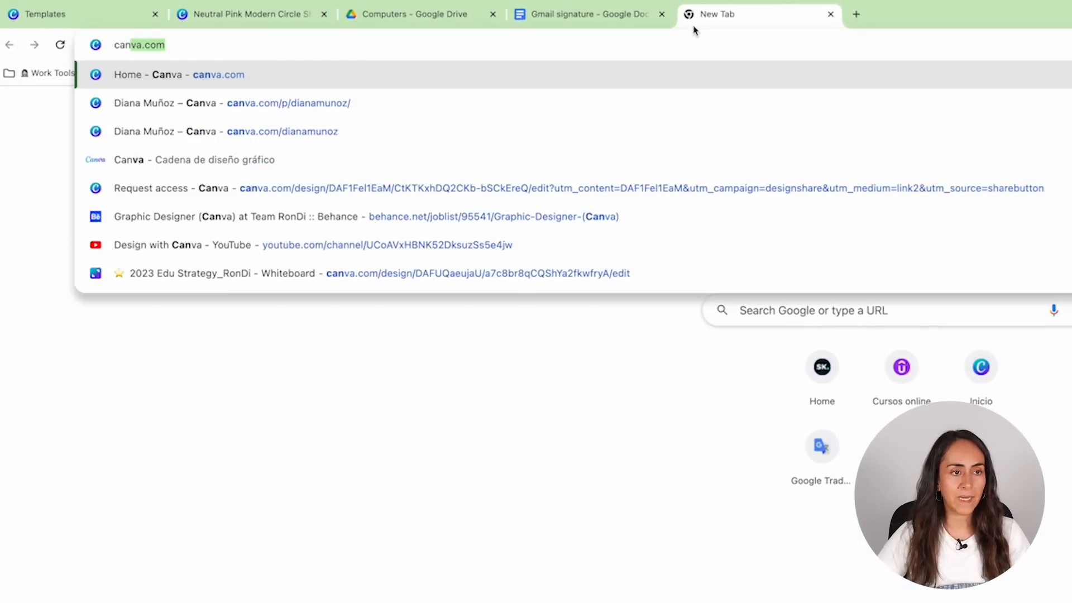
pyautogui.press('Down')
pyautogui.press('Down')
pyautogui.press('Return')
pyautogui.click(318, 45)
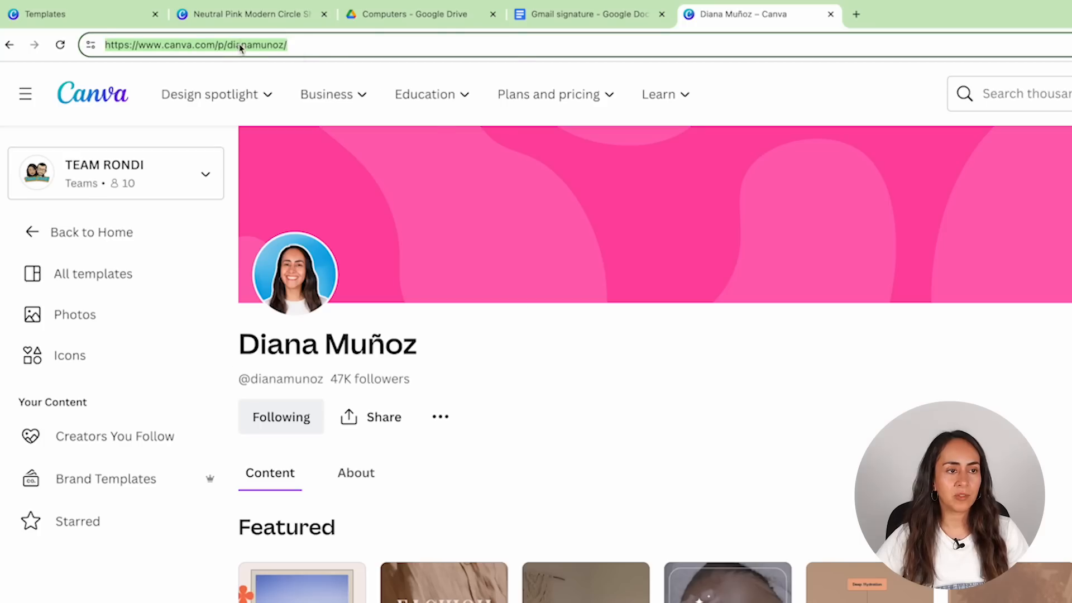
pyautogui.rightClick(241, 49)
pyautogui.click(294, 161)
# Return to the Gmail signature document and link the Canva icon to the copied Canva profile address
pyautogui.click(556, 18)
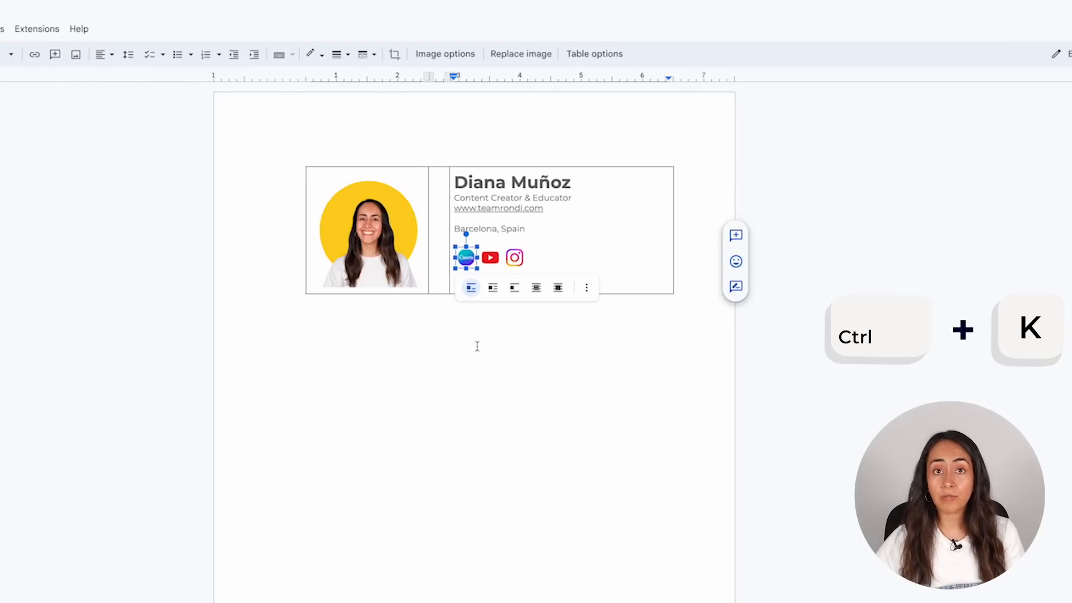
pyautogui.hotkey('ctrl', 'k')
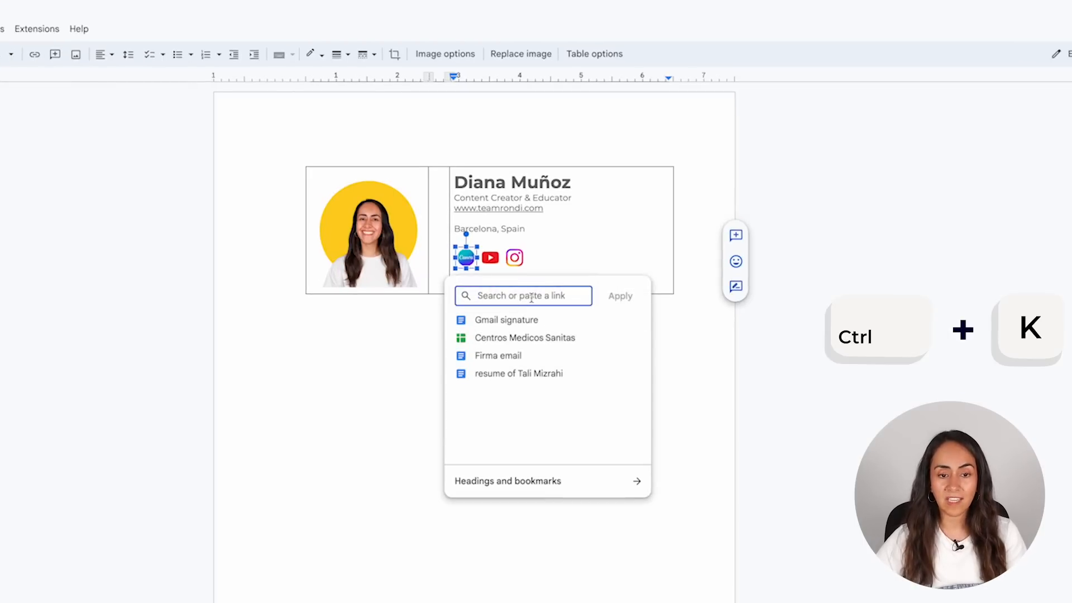
pyautogui.hotkey('ctrl', 'v')
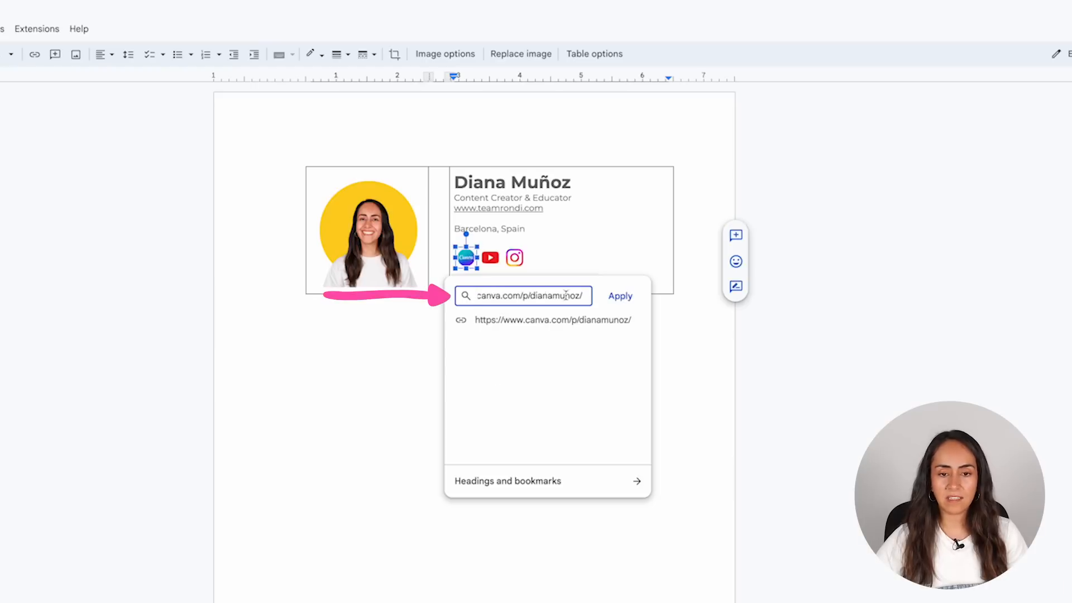
pyautogui.click(620, 296)
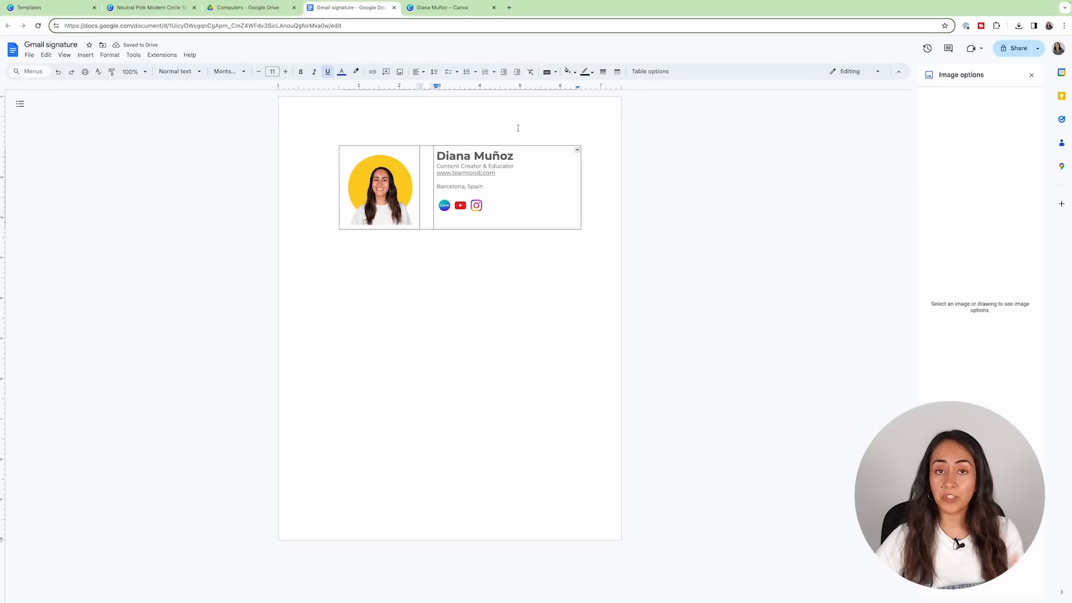
pyautogui.click(457, 8)
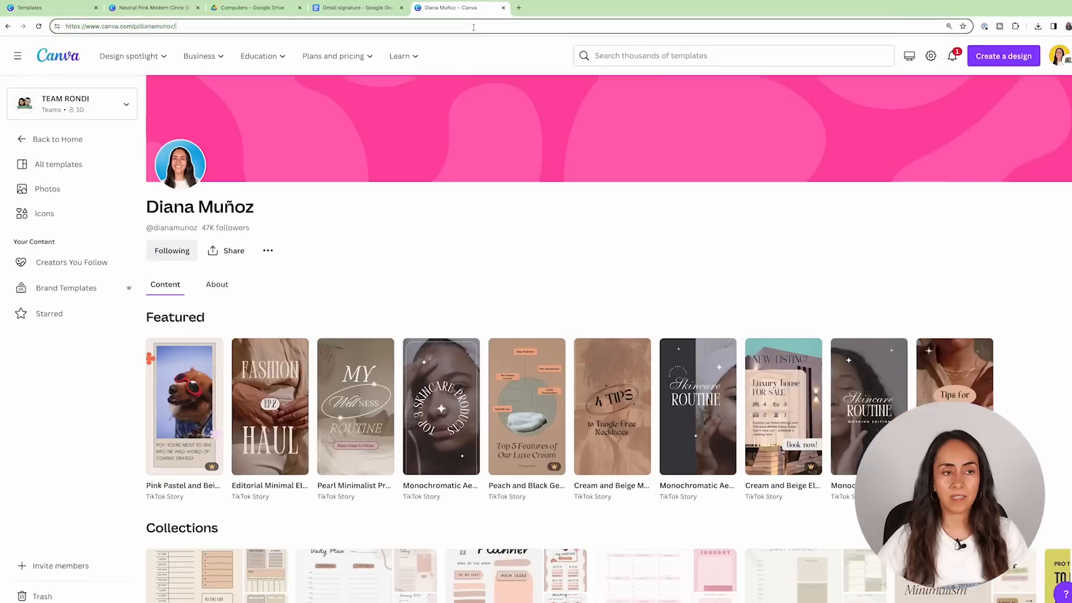
pyautogui.click(467, 27)
pyautogui.write('you')
pyautogui.press('Down')
pyautogui.press('Down')
pyautogui.press('Down')
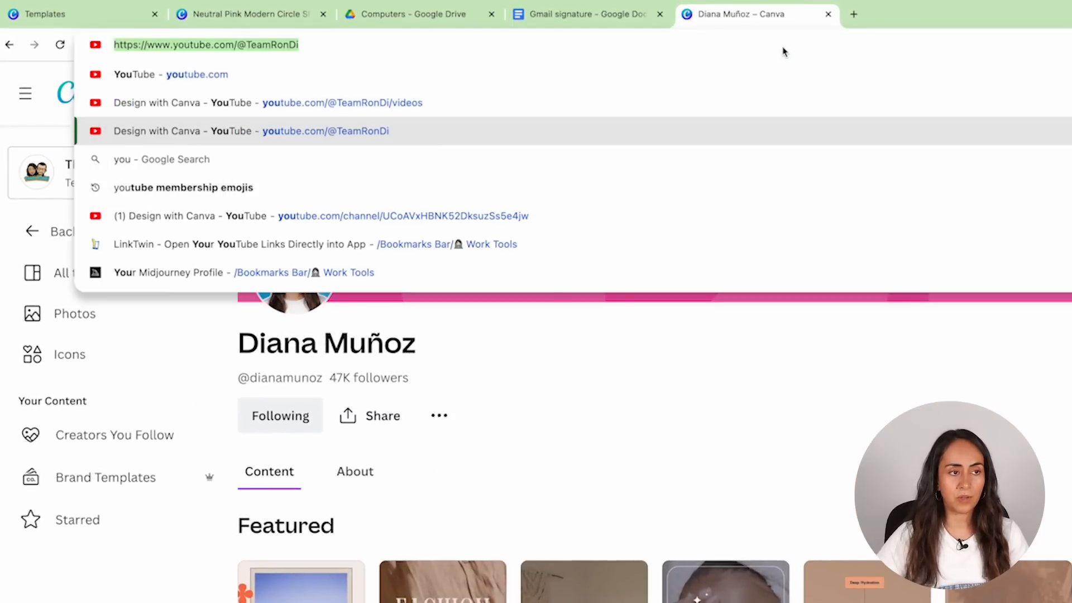
pyautogui.press('Return')
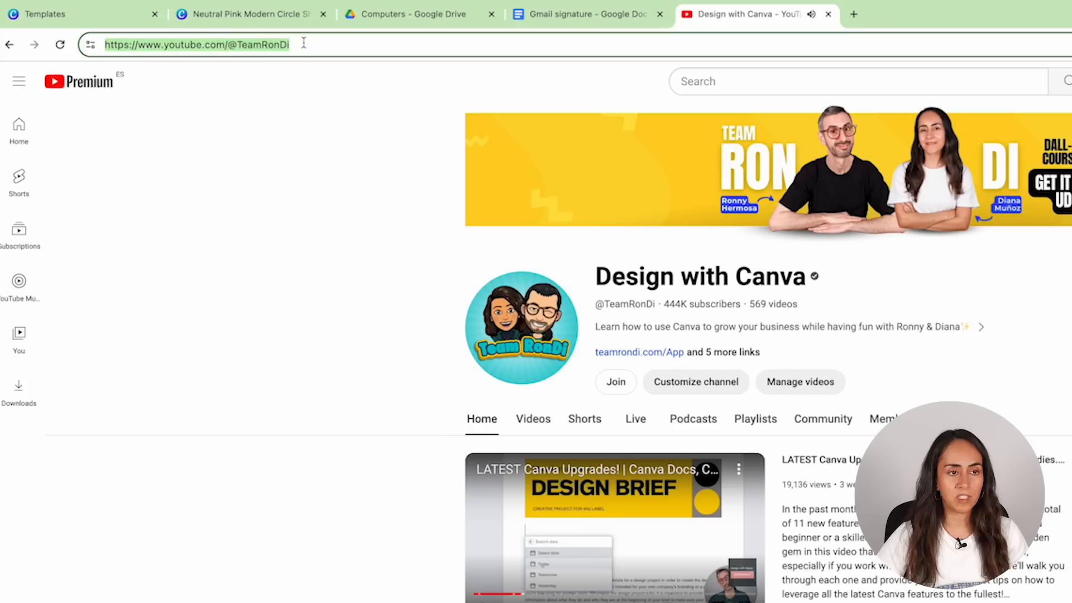
pyautogui.rightClick(281, 39)
pyautogui.click(336, 152)
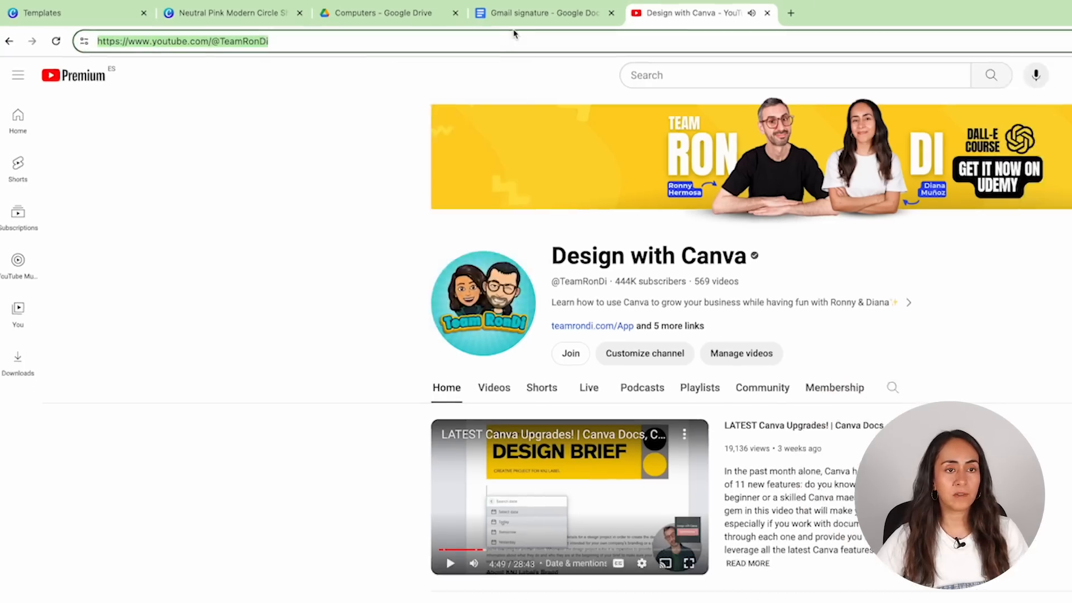
pyautogui.click(524, 12)
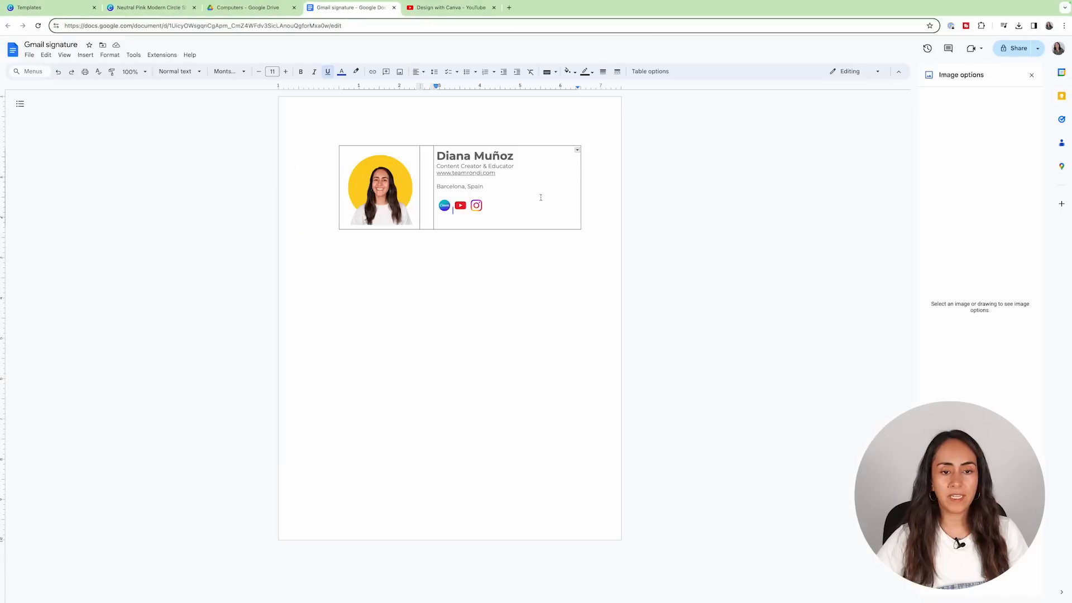
pyautogui.click(460, 203)
pyautogui.hotkey('ctrl', 'k')
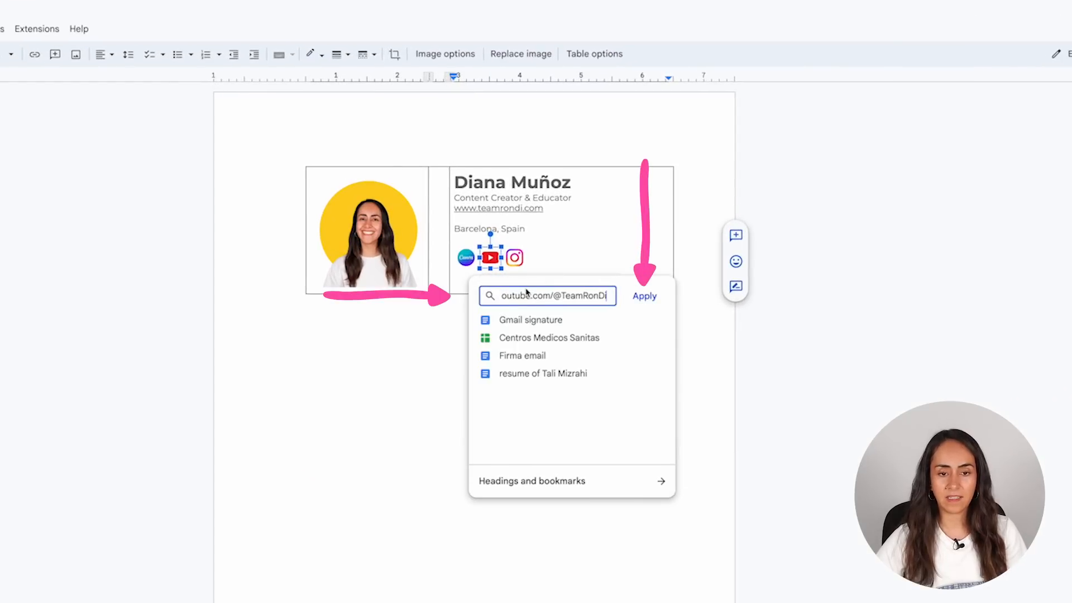
pyautogui.hotkey('ctrl', 'v')
pyautogui.click(641, 296)
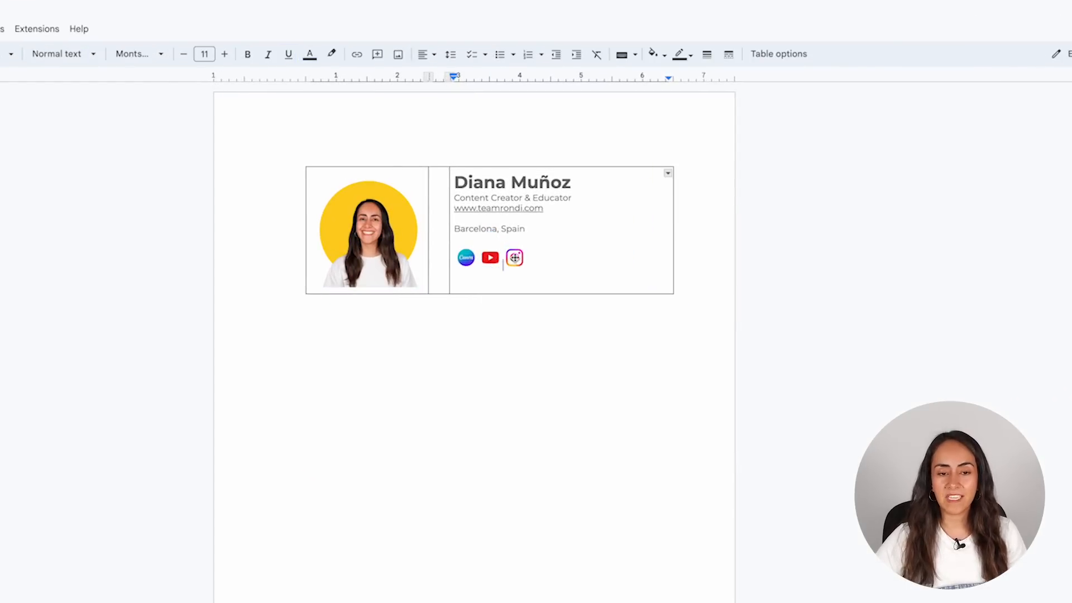
pyautogui.click(515, 258)
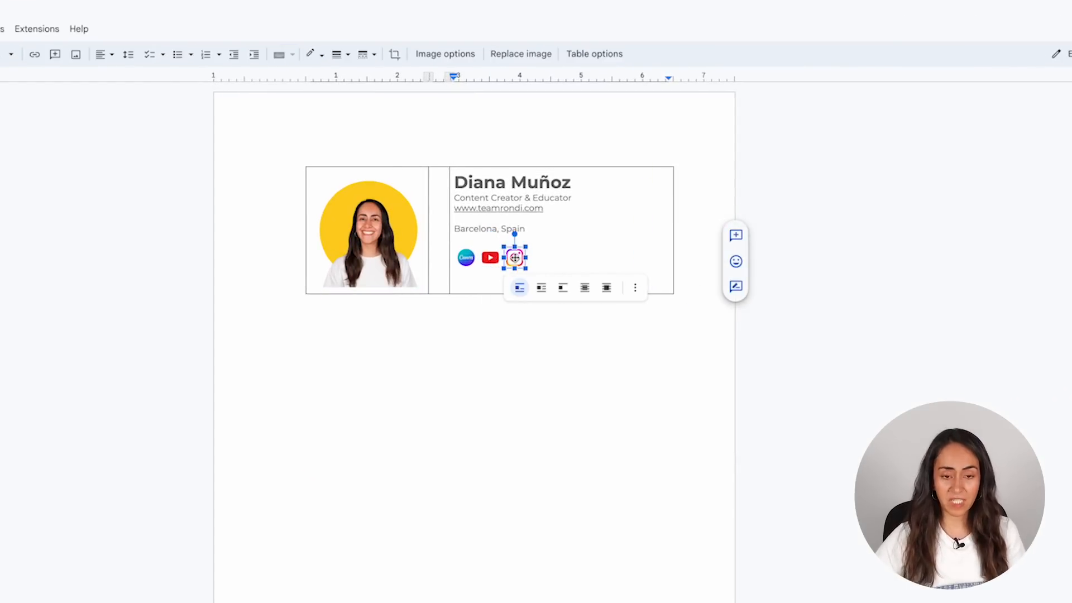
pyautogui.hotkey('ctrl', 'k')
pyautogui.write('www.insta')
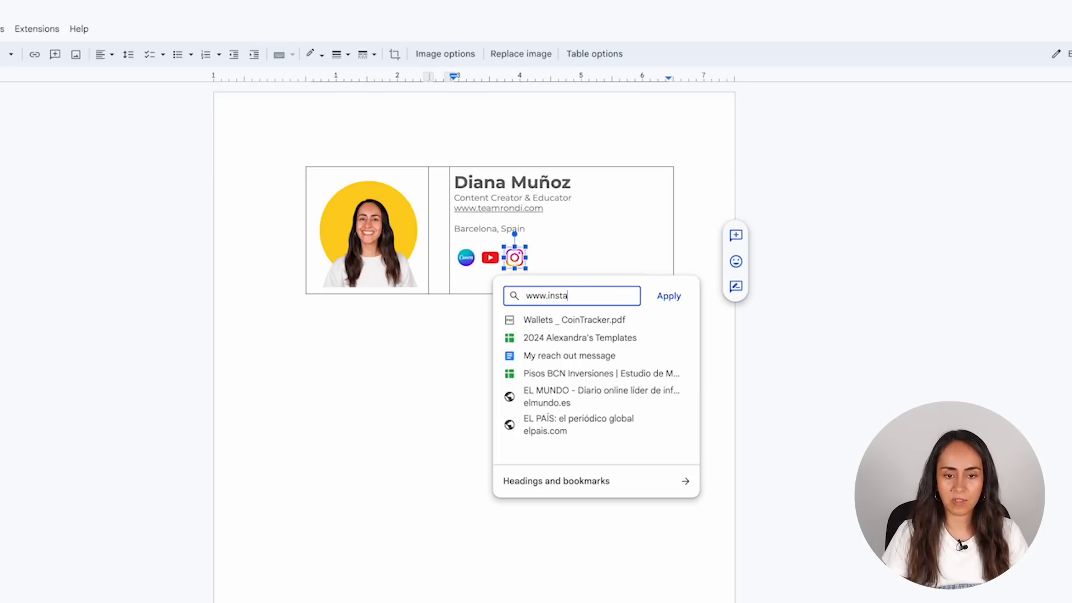
pyautogui.write('gram.com/')
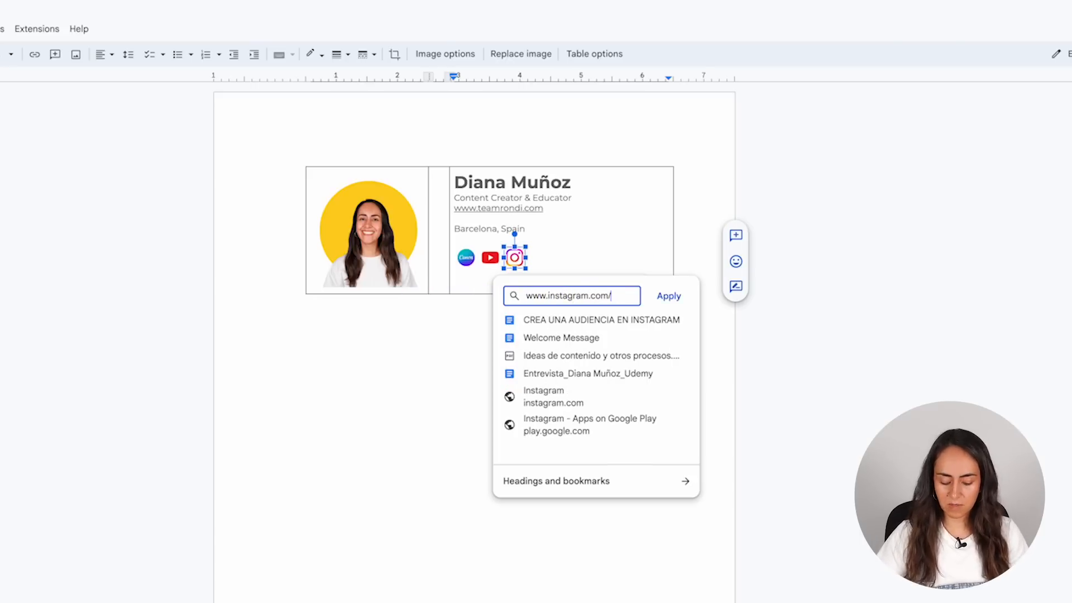
pyautogui.write('dianamunoz')
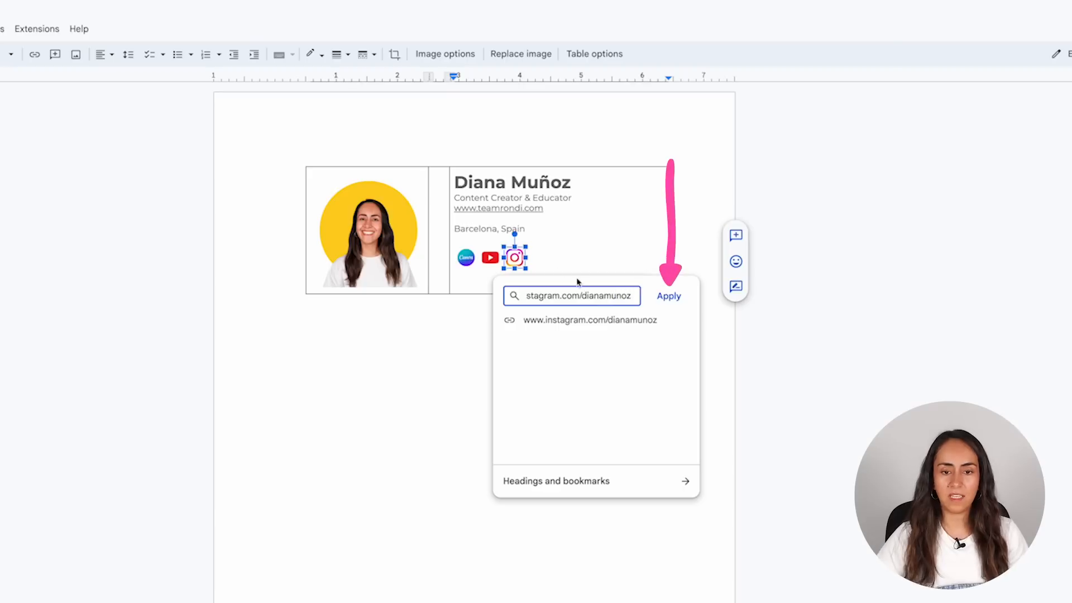
pyautogui.click(672, 298)
pyautogui.click(585, 416)
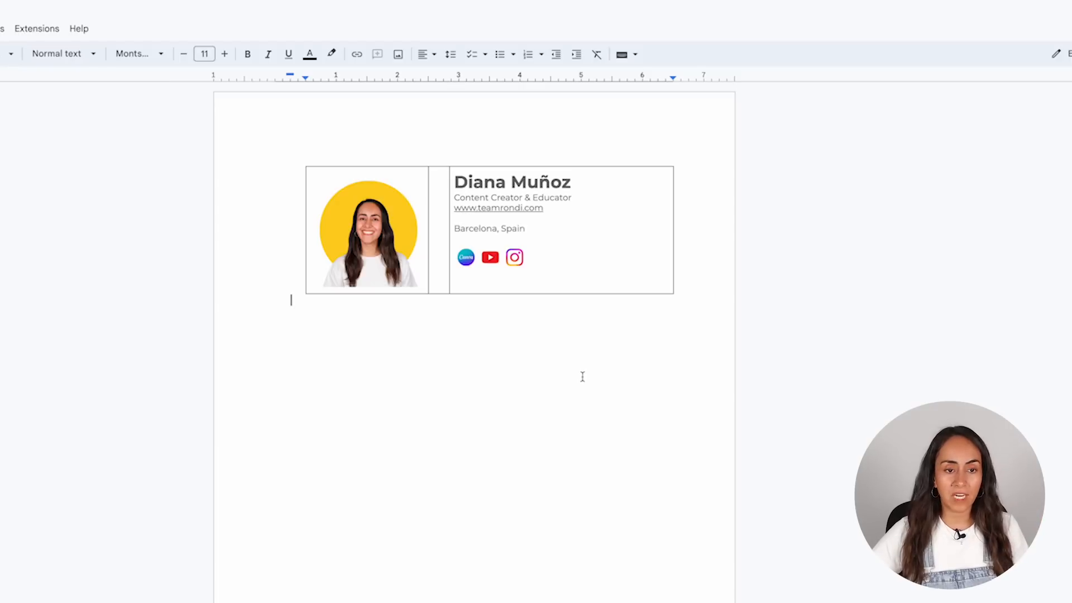
# Examine the table's outline by selecting the upper and lower border of each cell in turn
pyautogui.click(408, 167)
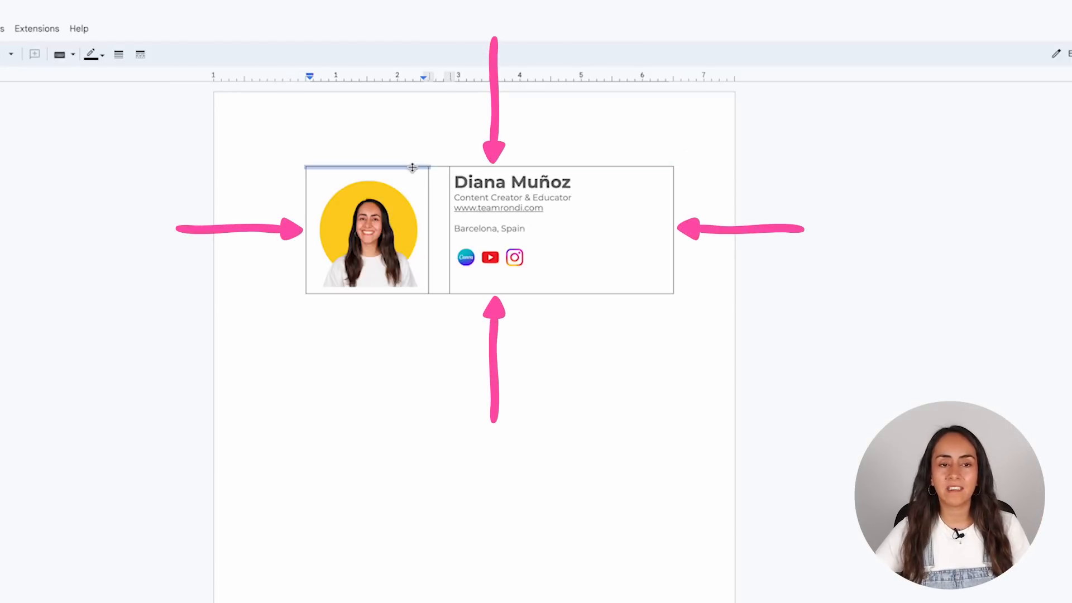
pyautogui.click(438, 166)
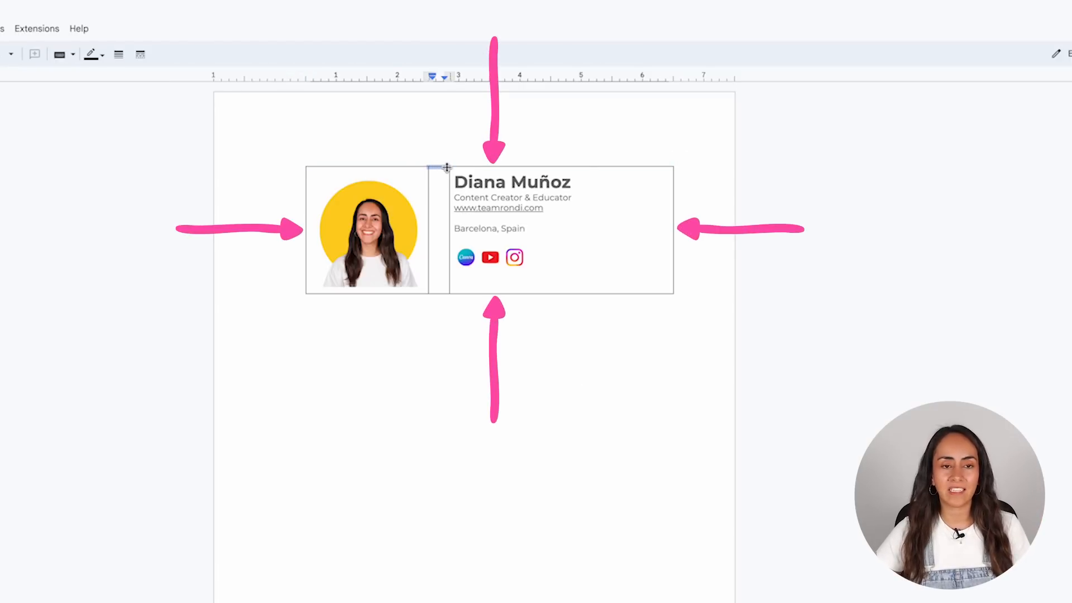
pyautogui.click(480, 167)
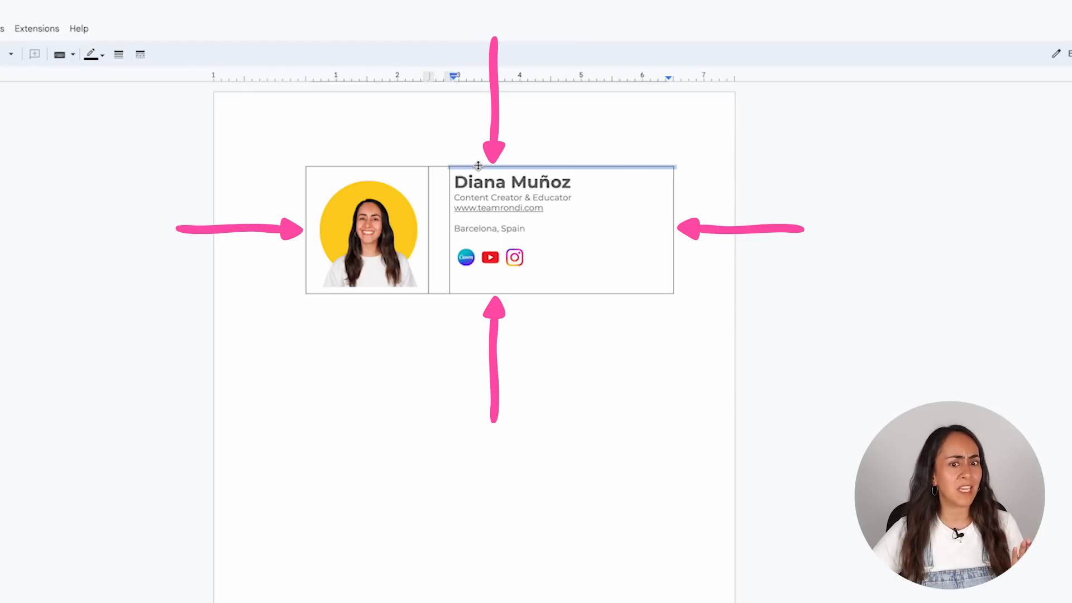
pyautogui.click(527, 288)
pyautogui.click(526, 293)
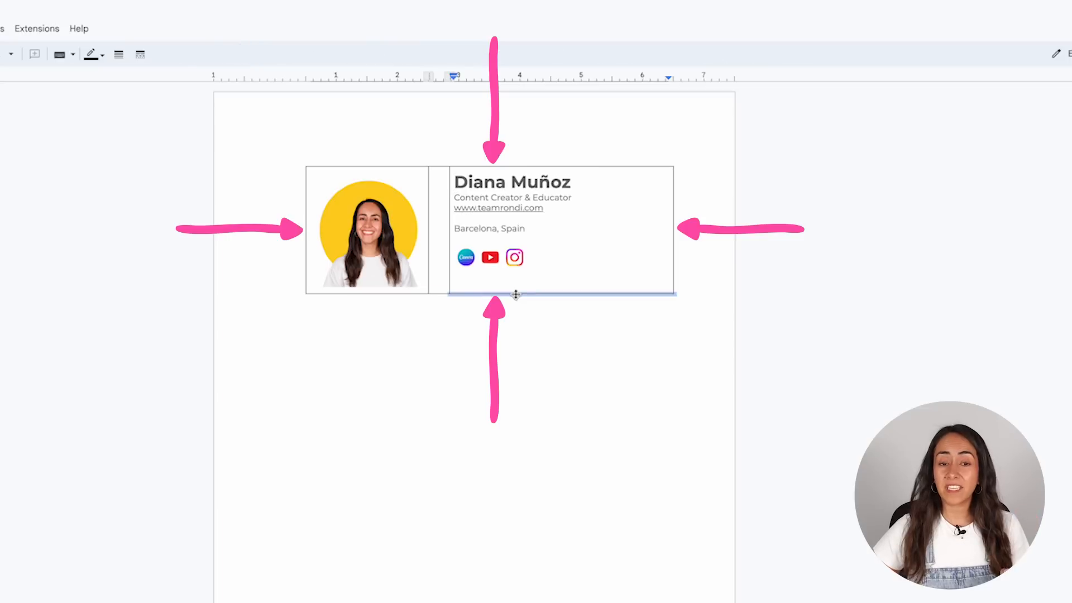
pyautogui.click(442, 290)
pyautogui.click(444, 293)
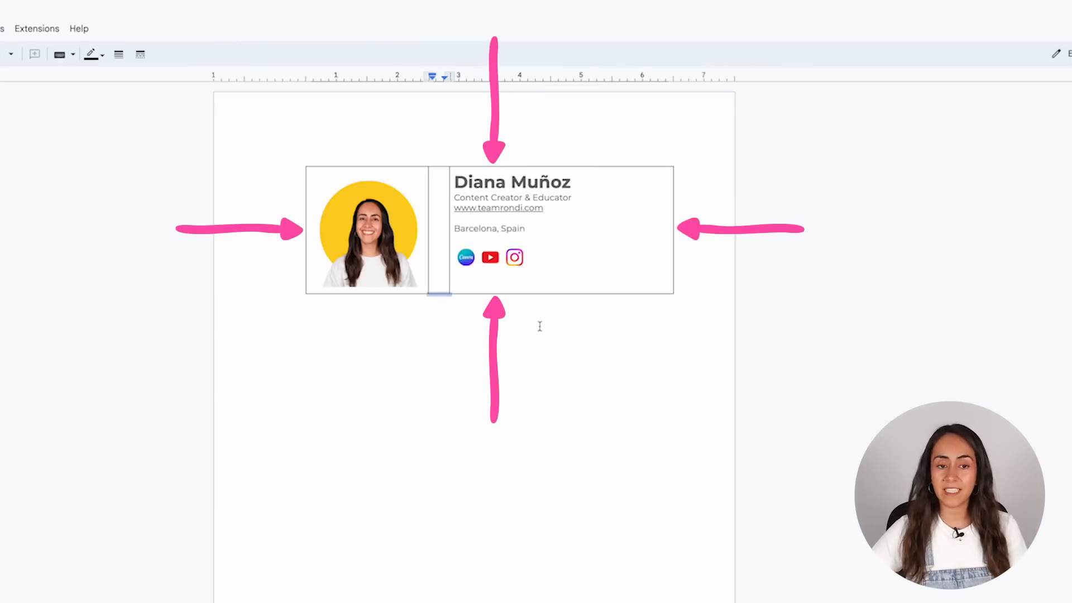
pyautogui.click(363, 294)
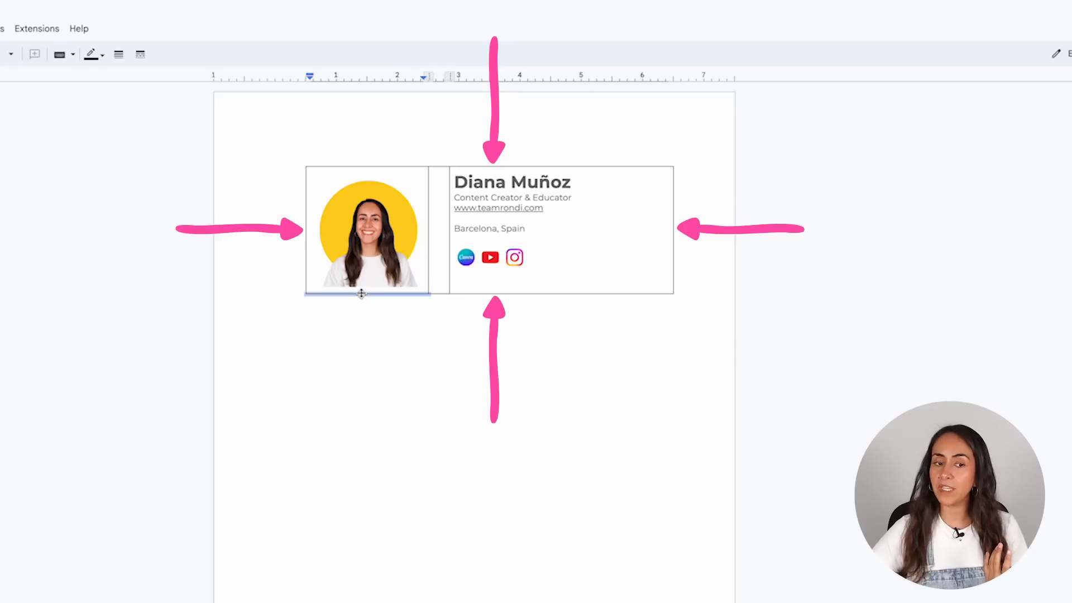
# Set the border width along the upper edge of the signature table to 0 pt
pyautogui.click(400, 166)
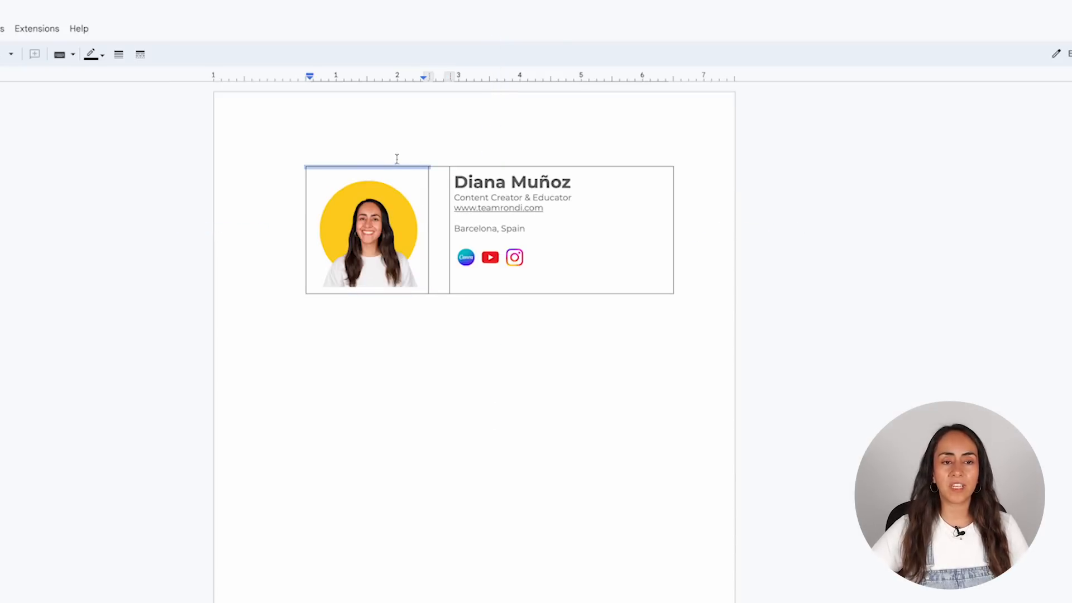
pyautogui.moveTo(352, 164)
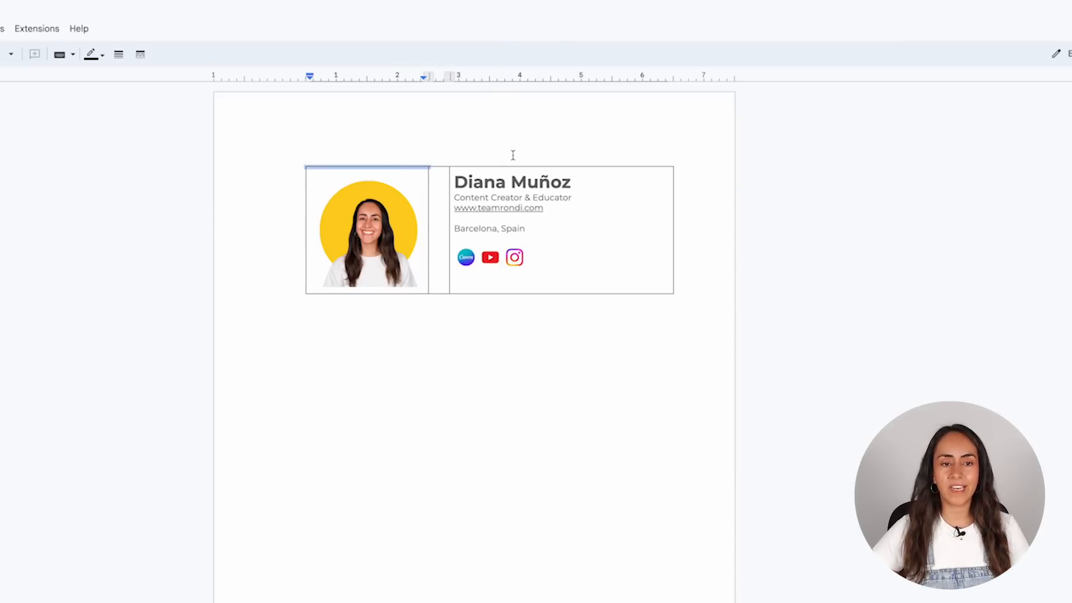
pyautogui.click(119, 54)
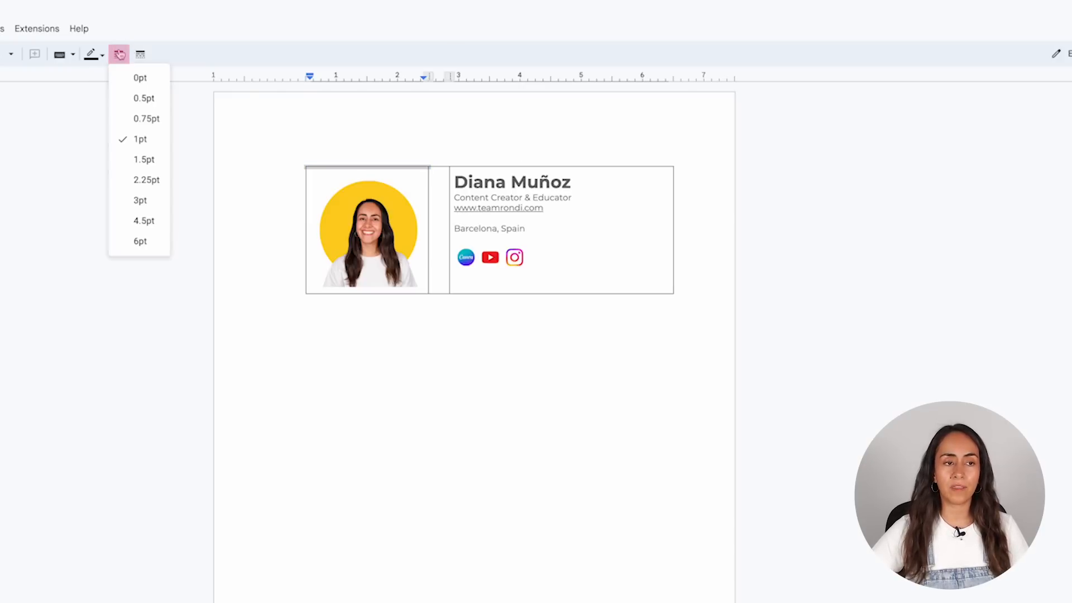
pyautogui.click(140, 79)
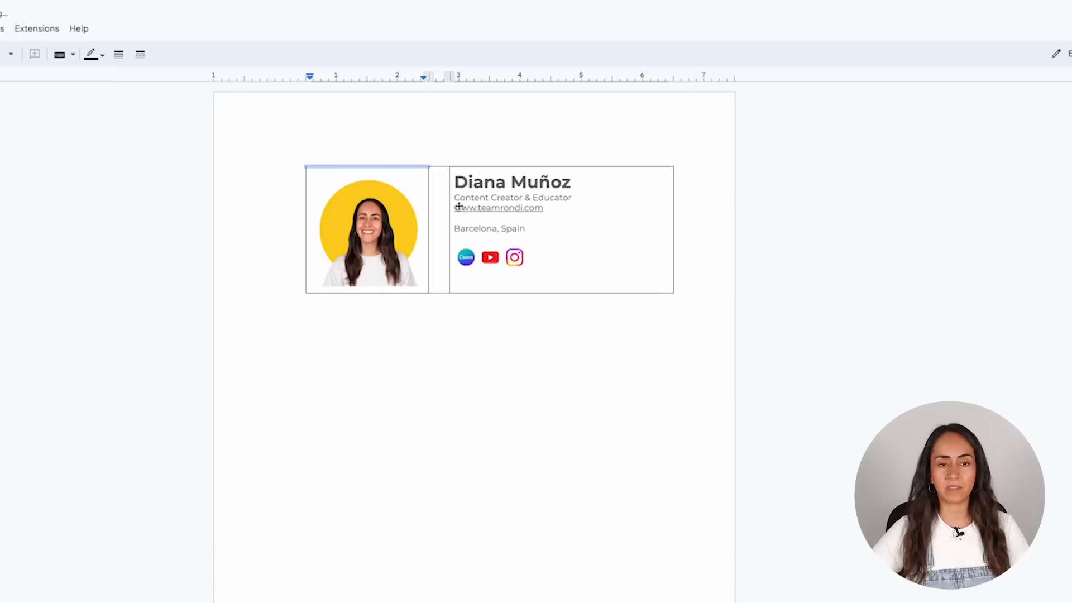
pyautogui.click(440, 167)
pyautogui.click(119, 54)
pyautogui.click(140, 79)
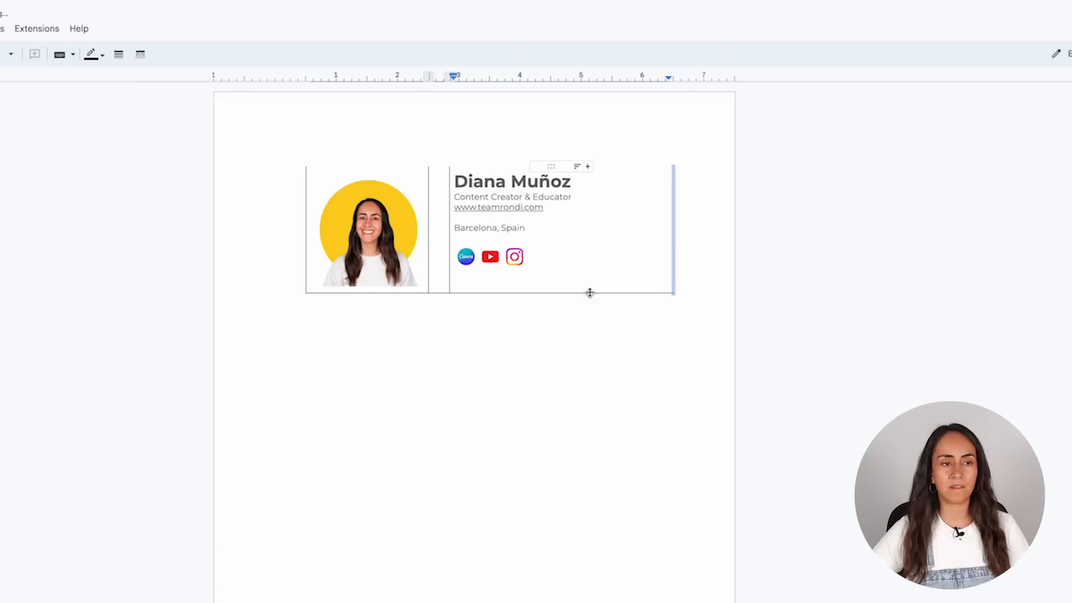
# Set the border width to 0 pt along the table's lower edge and on the divider before the text cell
pyautogui.click(588, 292)
pyautogui.click(119, 54)
pyautogui.click(140, 78)
pyautogui.click(450, 264)
pyautogui.click(439, 293)
pyautogui.click(119, 54)
pyautogui.click(139, 79)
# Set the border width to 0 pt on the vertical borders on both sides of the portrait cell
pyautogui.click(429, 264)
pyautogui.click(306, 252)
pyautogui.click(119, 54)
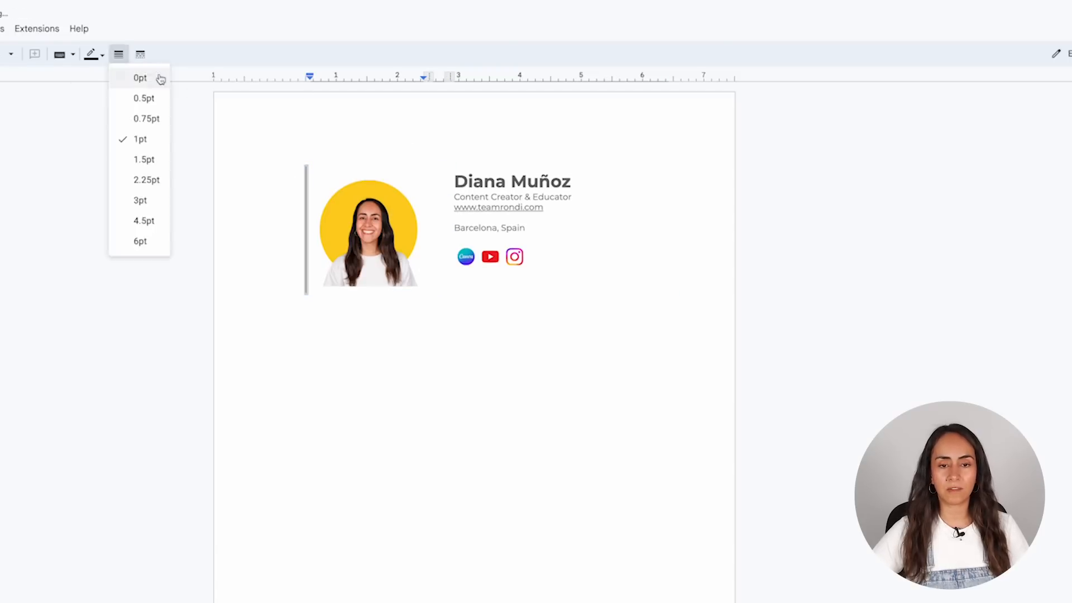
pyautogui.click(140, 79)
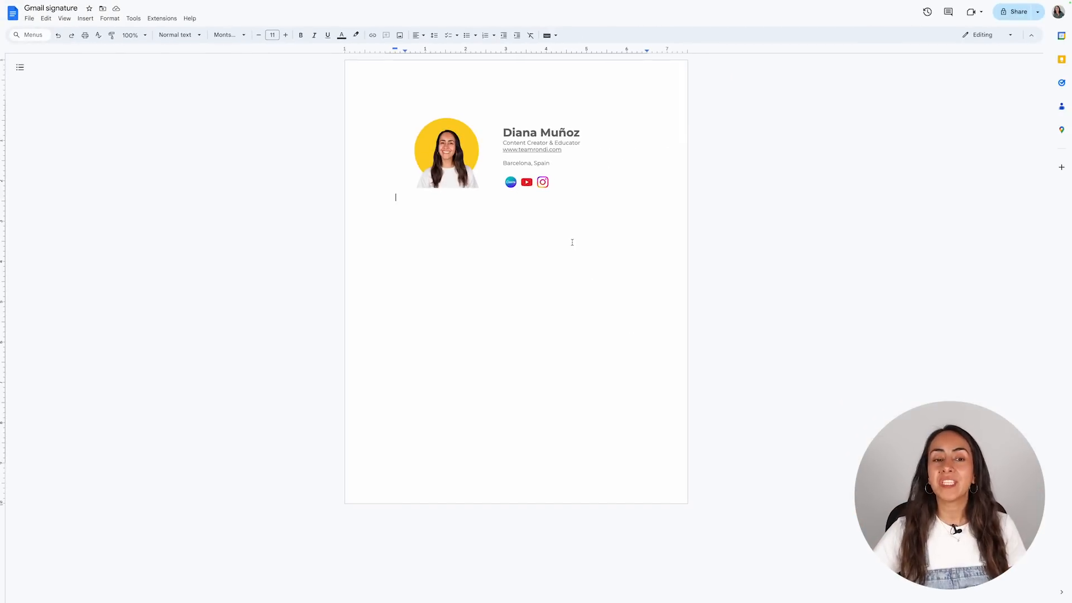
# Copy the whole signature from the document and switch to the Signature section of Gmail's General settings
pyautogui.hotkey('ctrl', 'a')
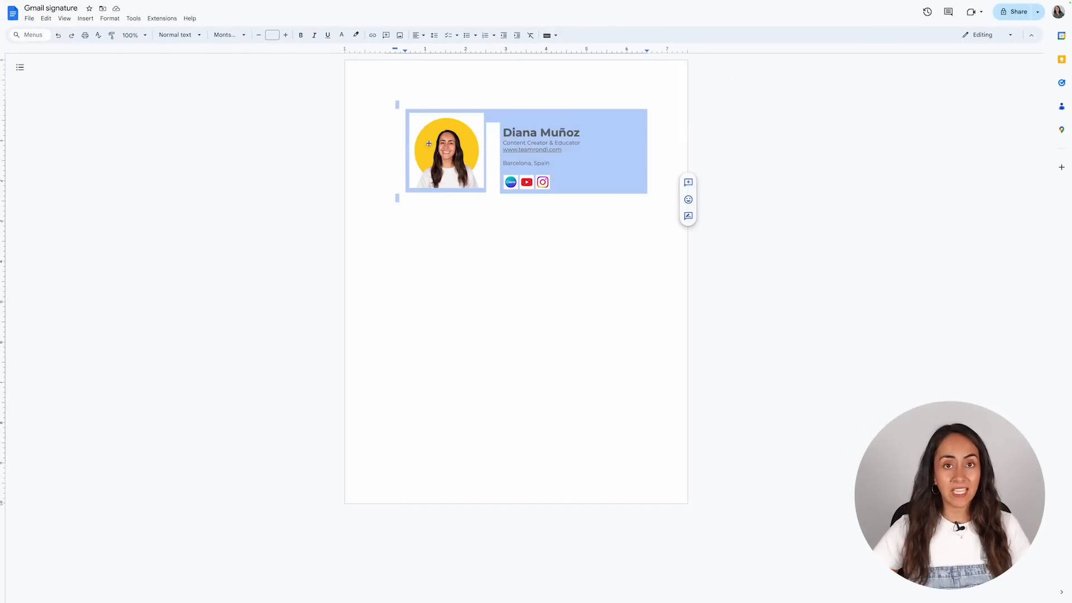
pyautogui.hotkey('ctrl', 'c')
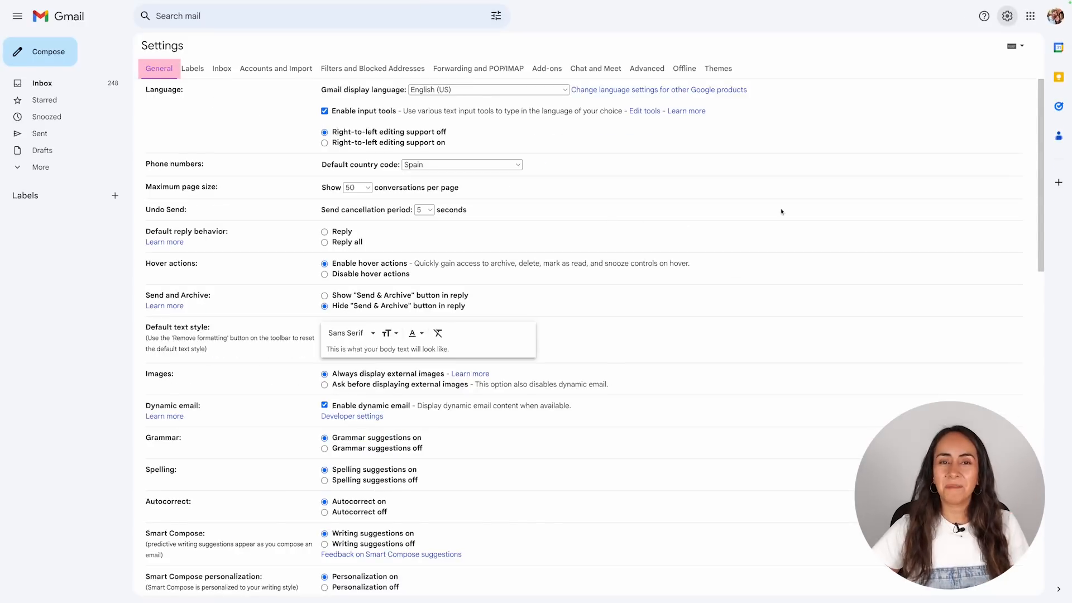
pyautogui.scroll(-10, 755, 402)
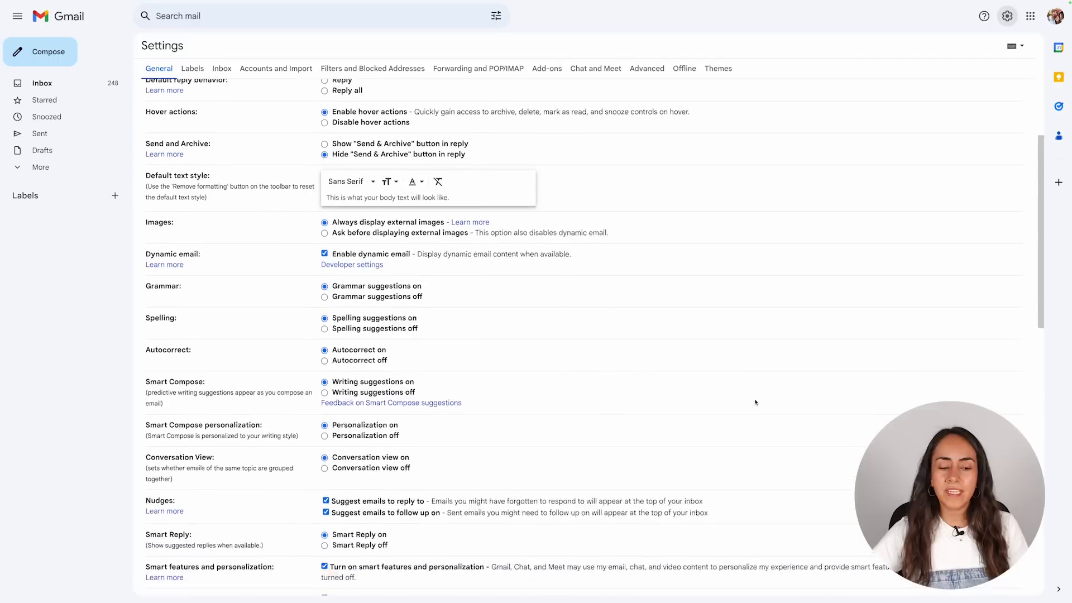
pyautogui.scroll(-5, 755, 402)
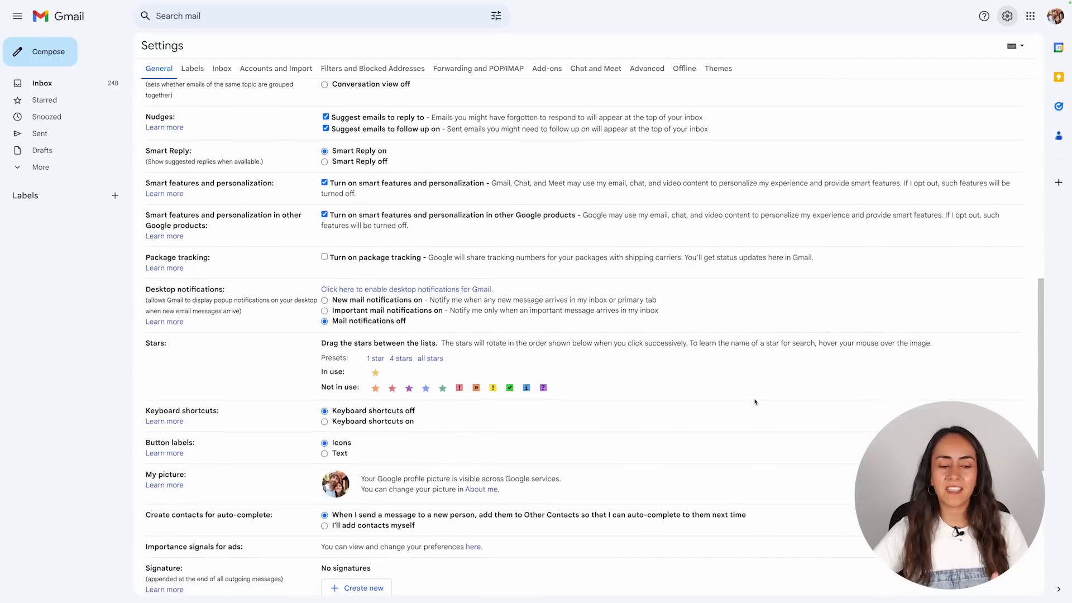
pyautogui.scroll(-1, 748, 401)
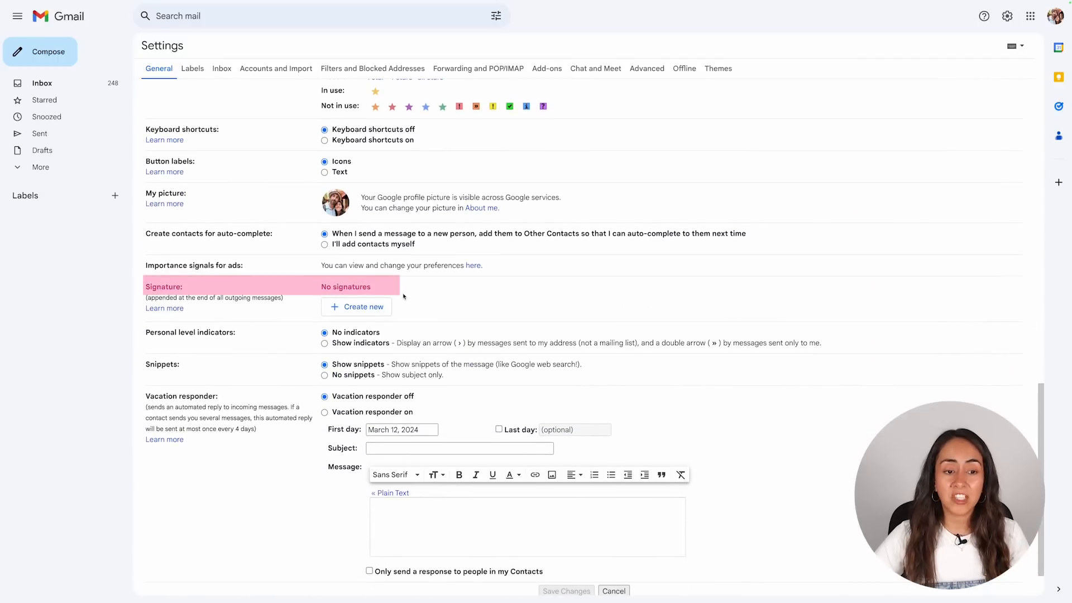
# Create a new Gmail signature named Content Creator
pyautogui.click(355, 310)
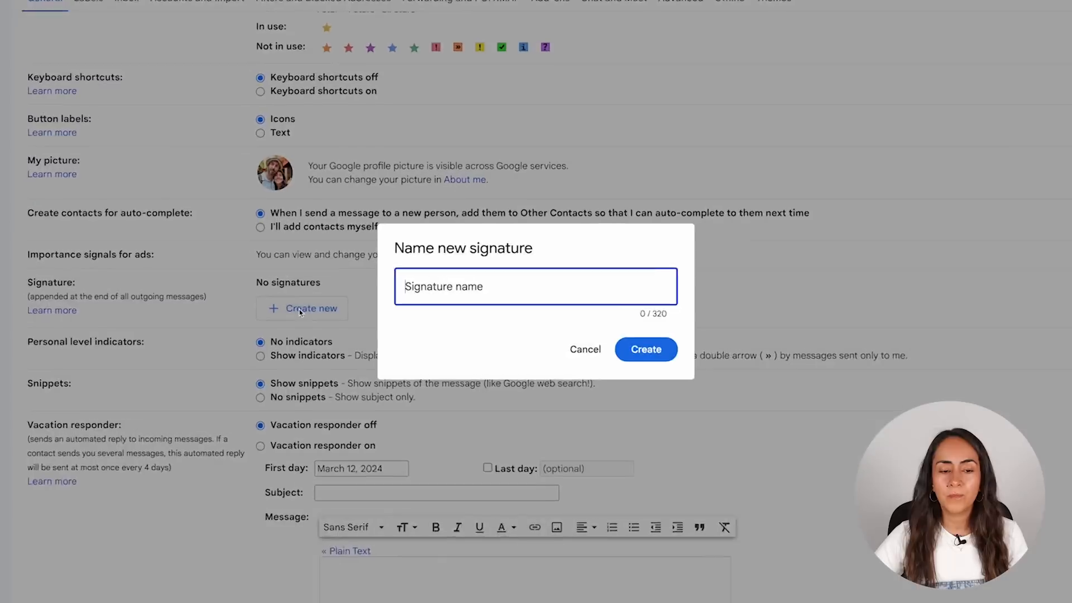
pyautogui.press('shift')
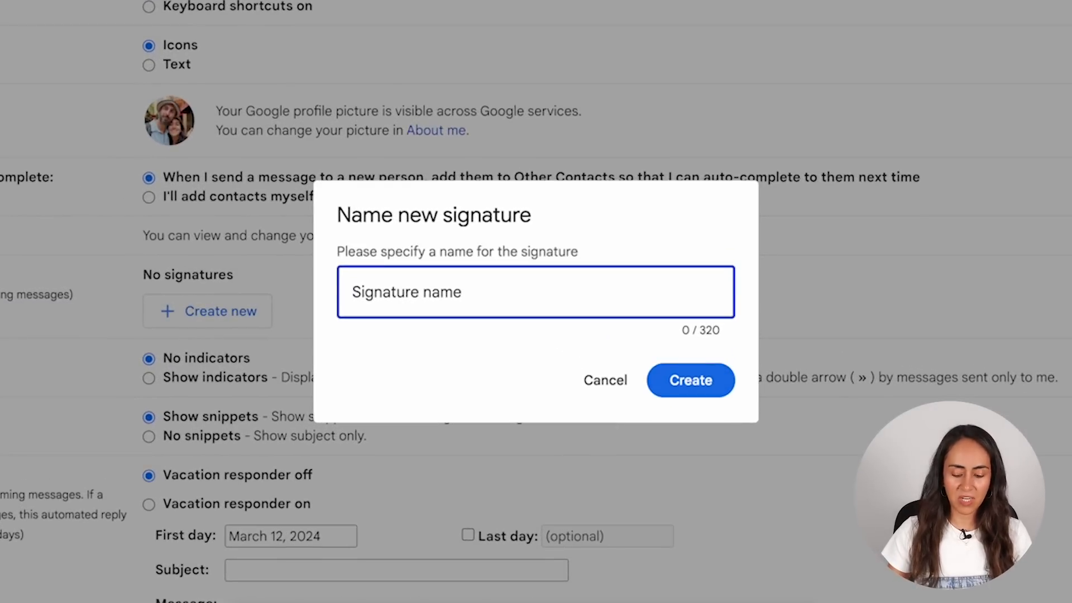
pyautogui.write('Con')
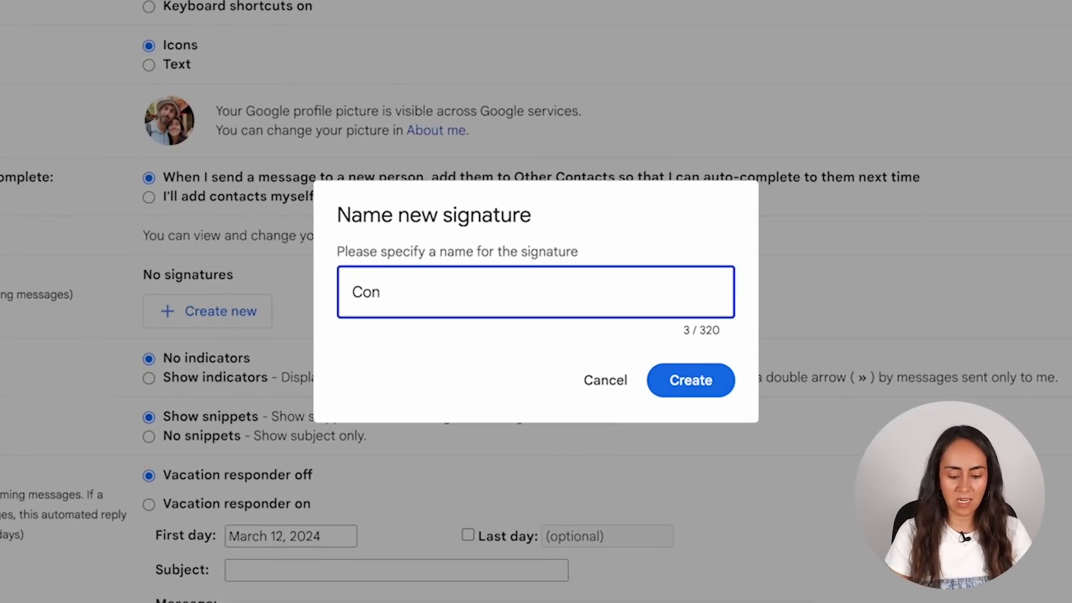
pyautogui.write('tent Creator')
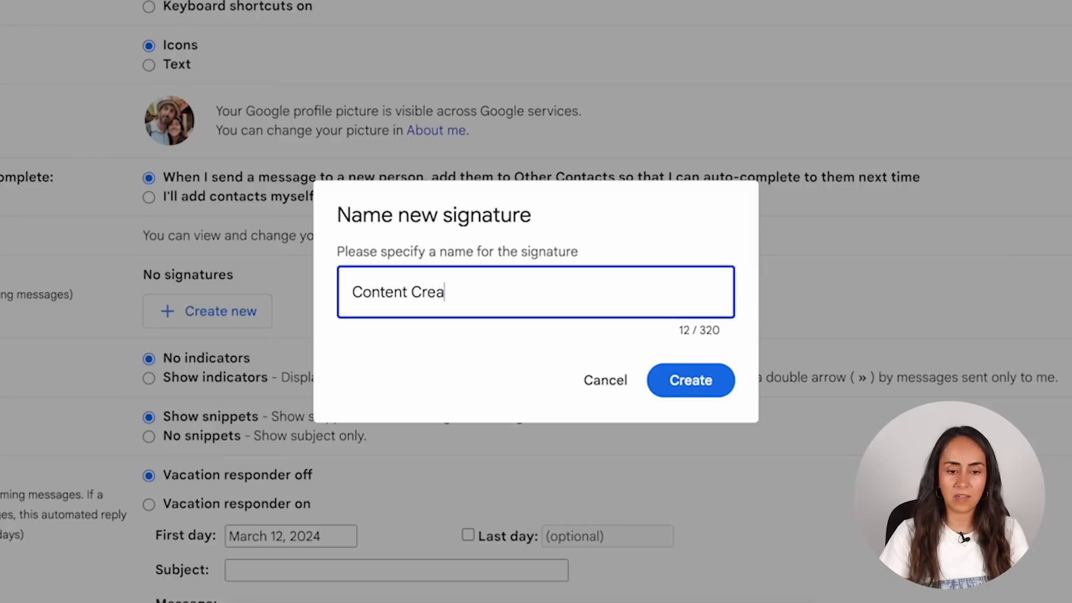
pyautogui.click(681, 371)
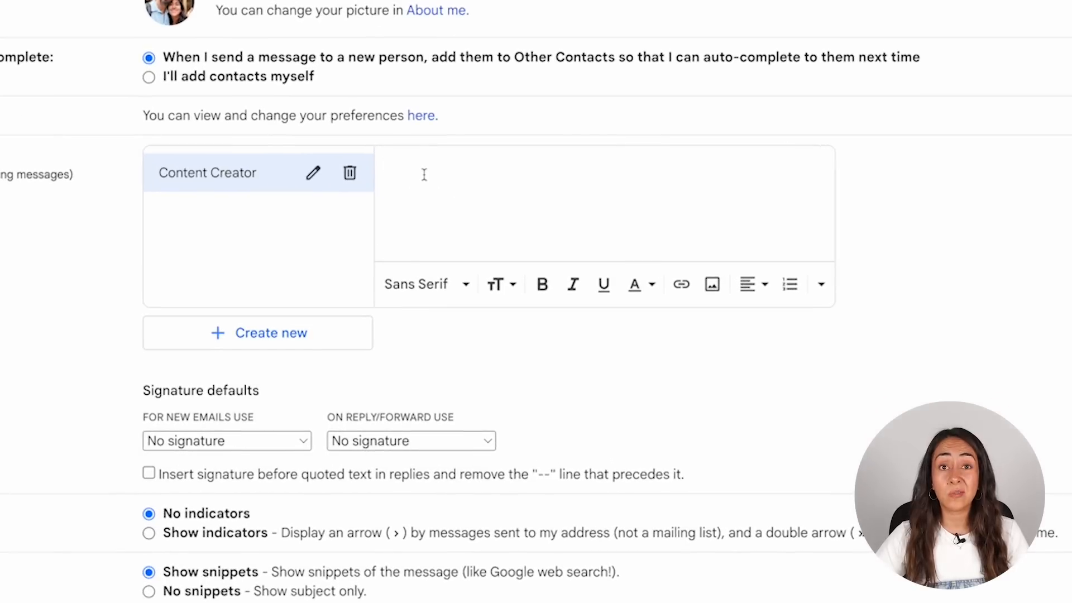
# Paste the copied signature table into the editor of the Content Creator signature
pyautogui.click(424, 174)
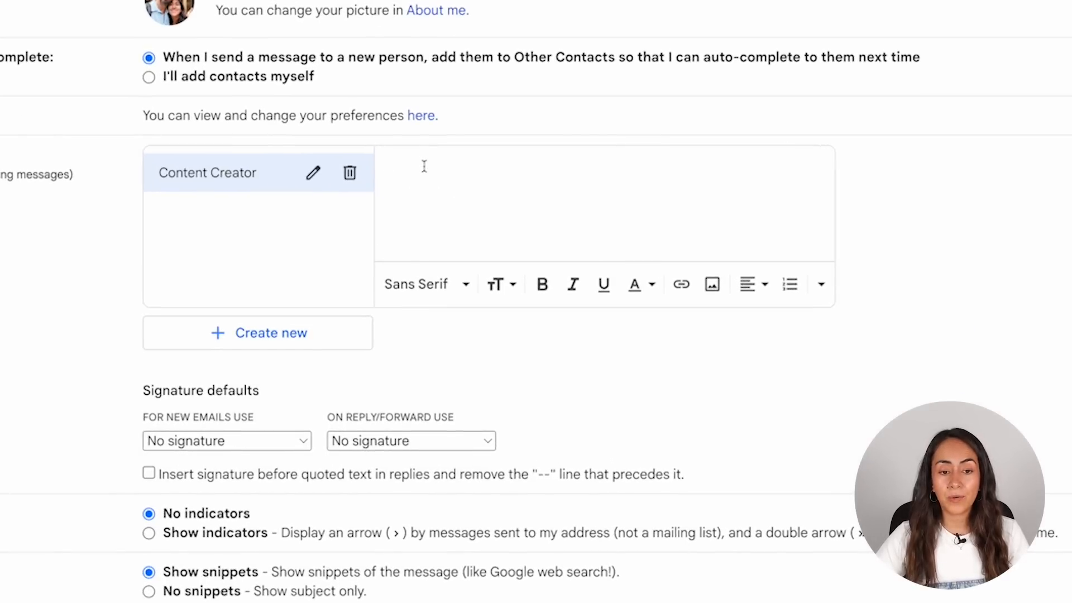
pyautogui.rightClick(402, 171)
pyautogui.click(458, 281)
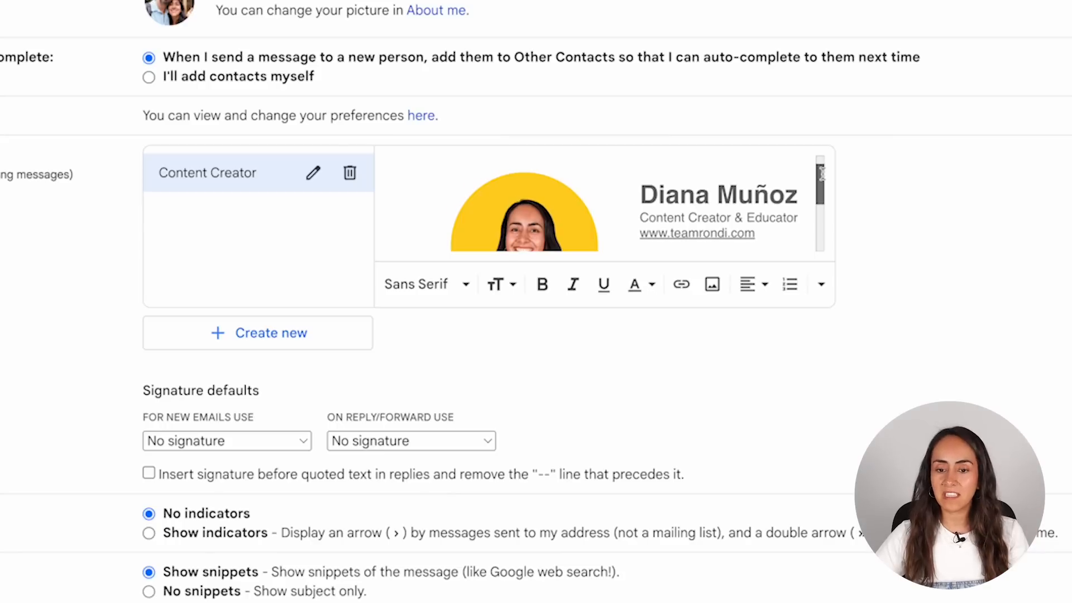
# Check the links on the website address and the Canva, YouTube and Instagram icons in the pasted signature
pyautogui.scroll(-1, 770, 195)
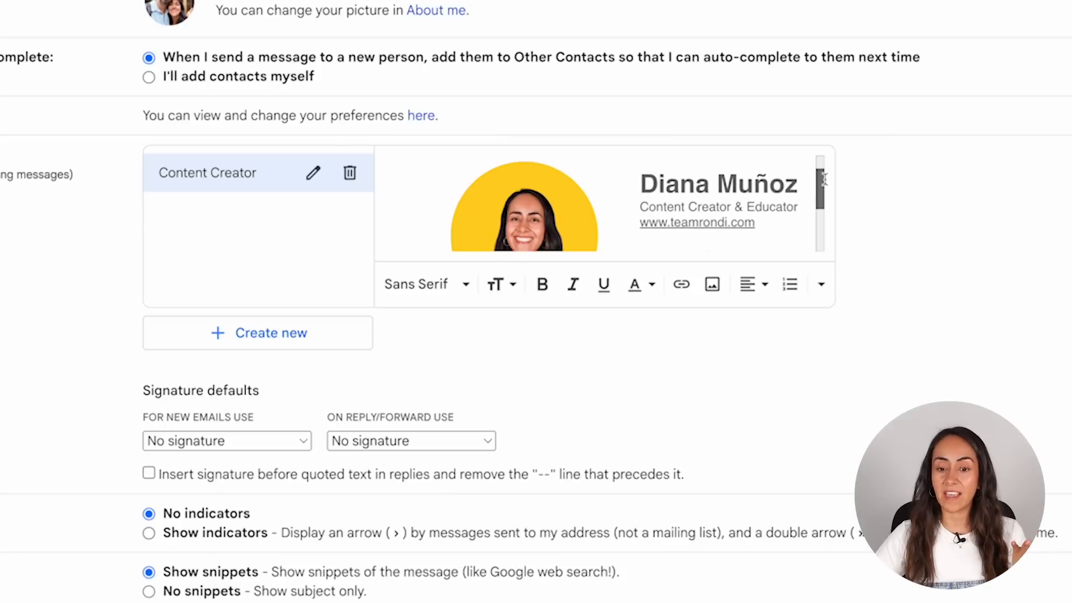
pyautogui.click(727, 213)
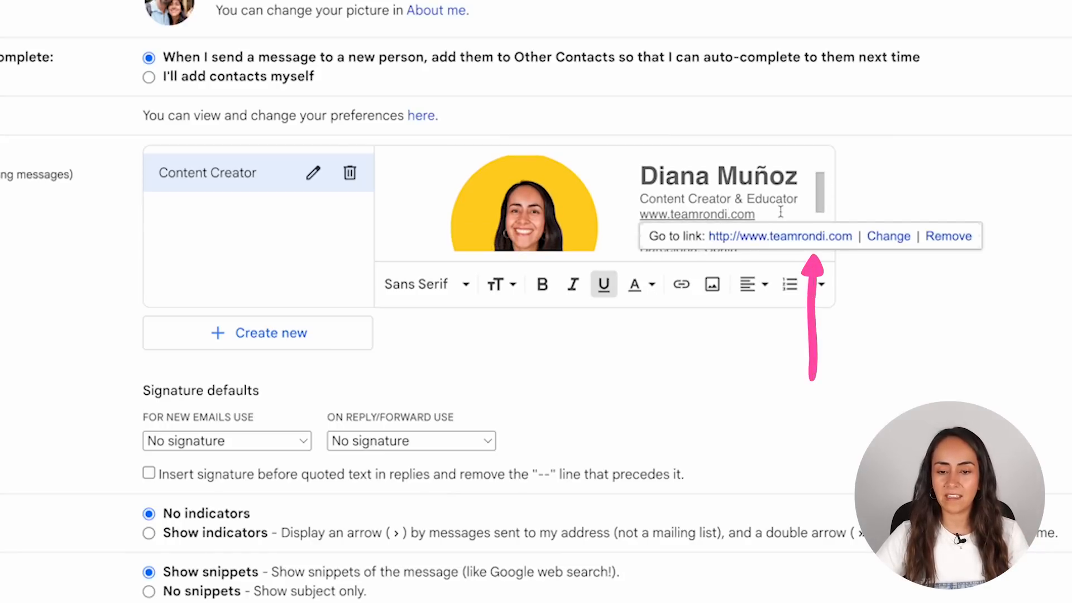
pyautogui.scroll(-2, 782, 212)
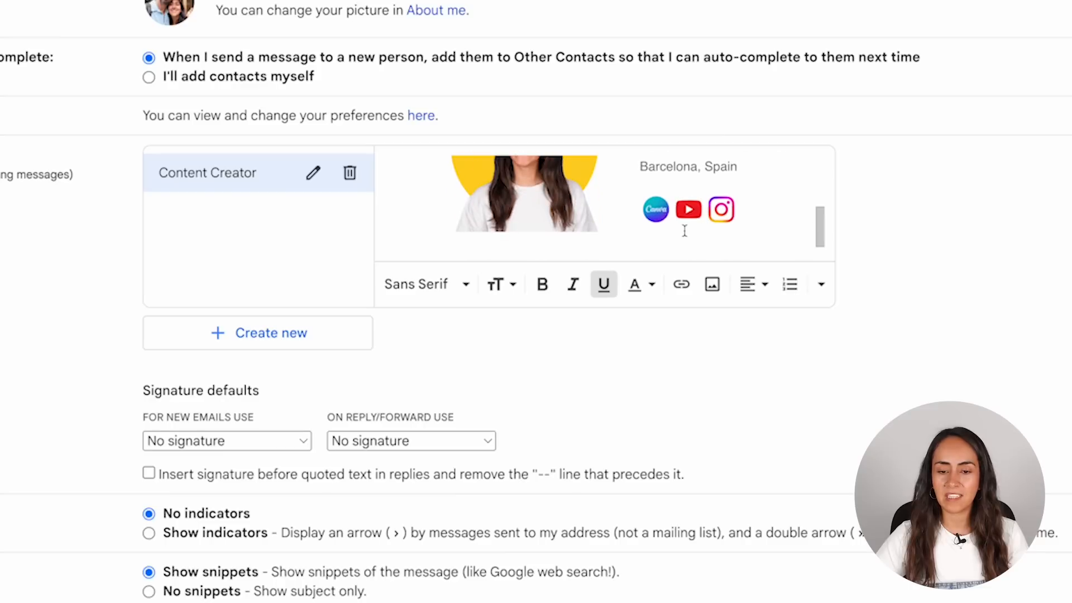
pyautogui.click(654, 210)
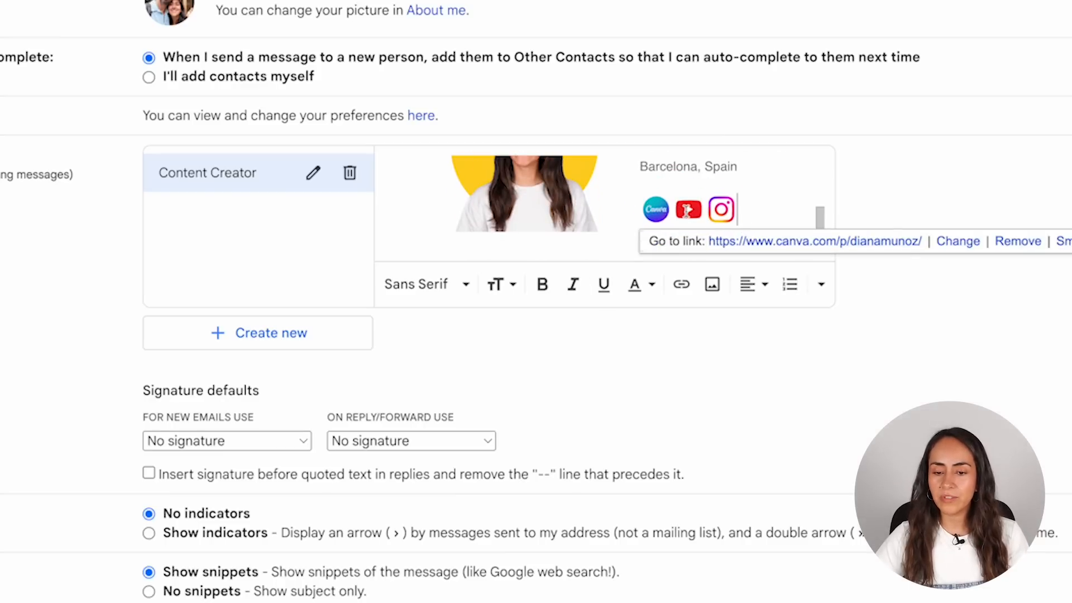
pyautogui.click(688, 209)
pyautogui.click(722, 209)
pyautogui.click(737, 211)
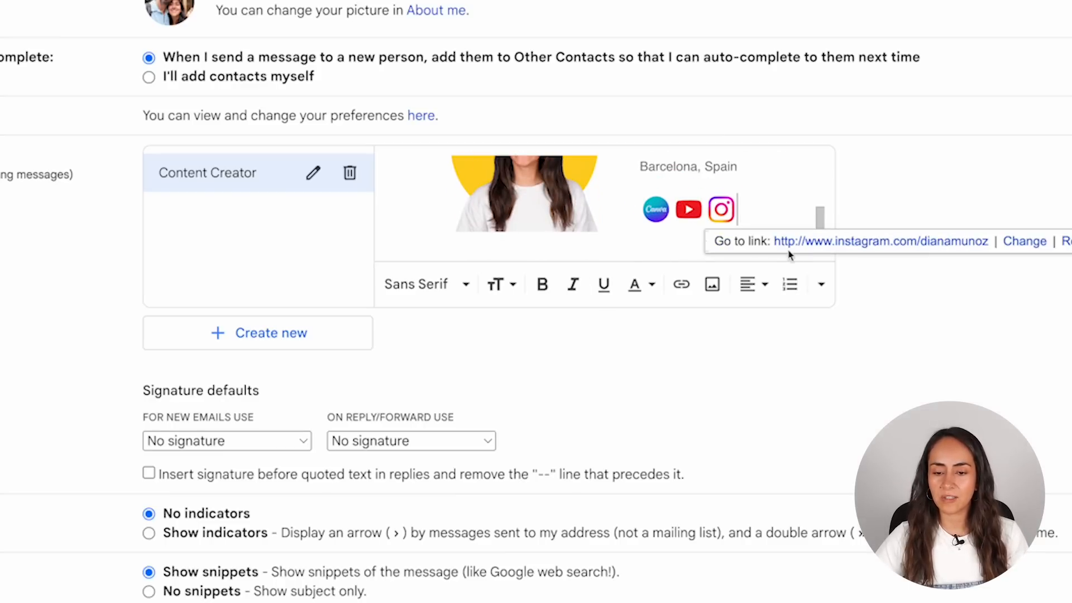
pyautogui.click(793, 212)
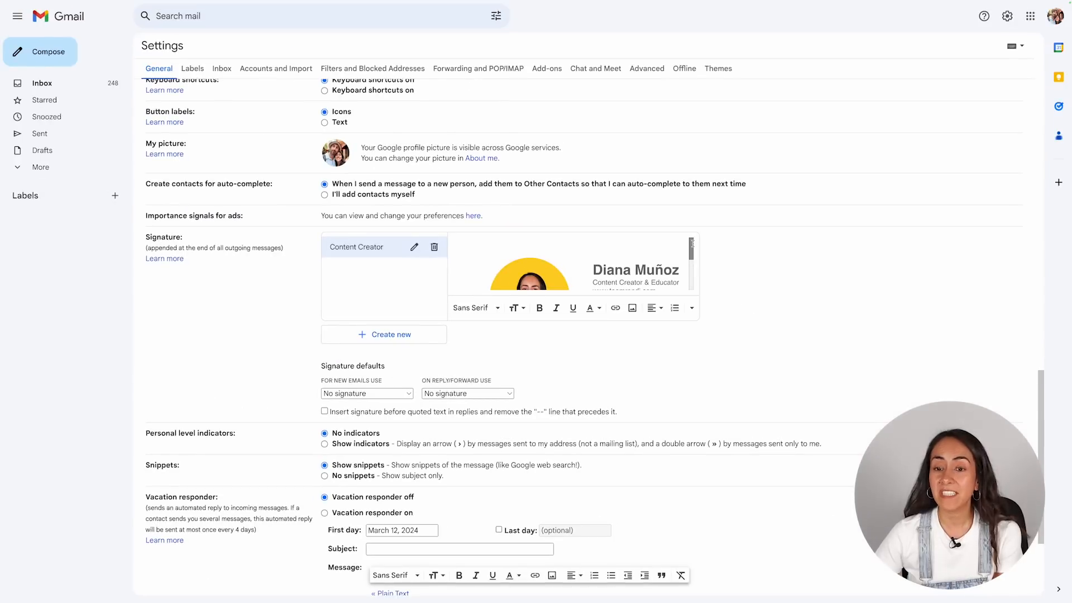
# Set the default signature for new emails to Content Creator
pyautogui.scroll(-3, 692, 244)
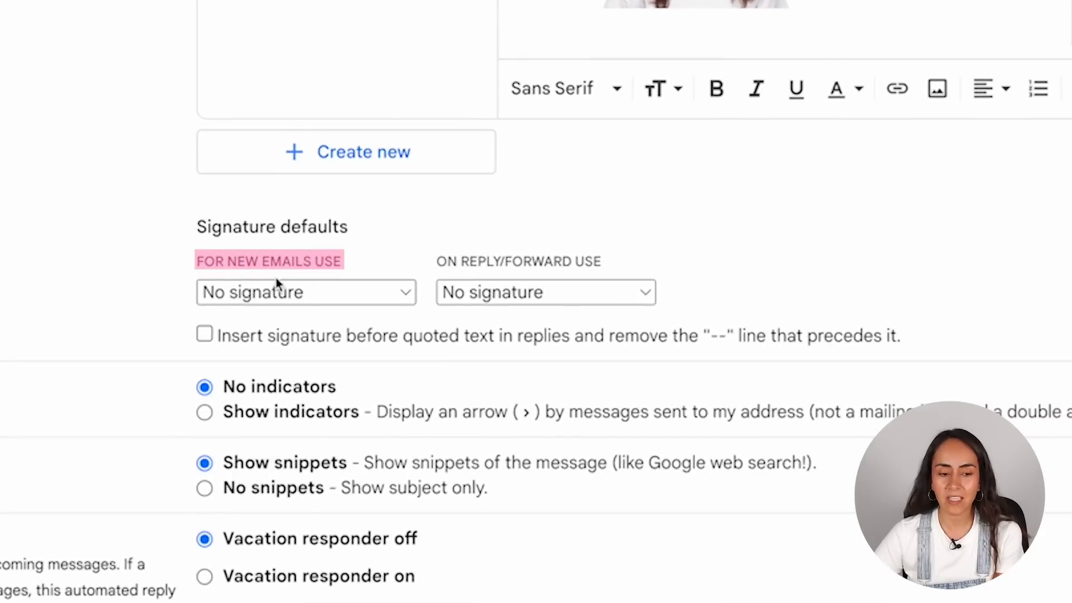
pyautogui.click(404, 302)
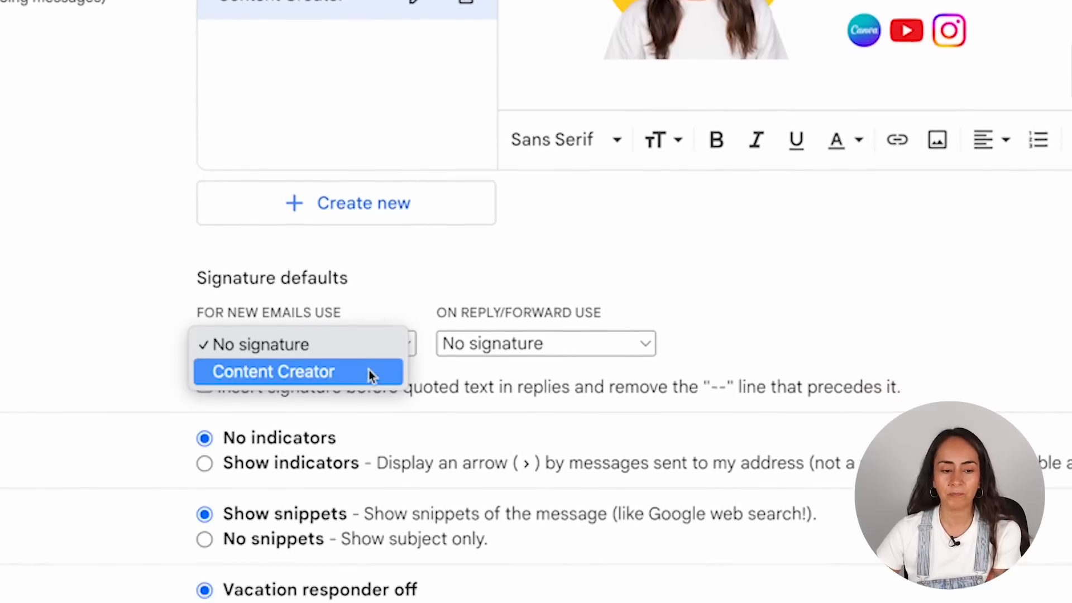
pyautogui.click(255, 320)
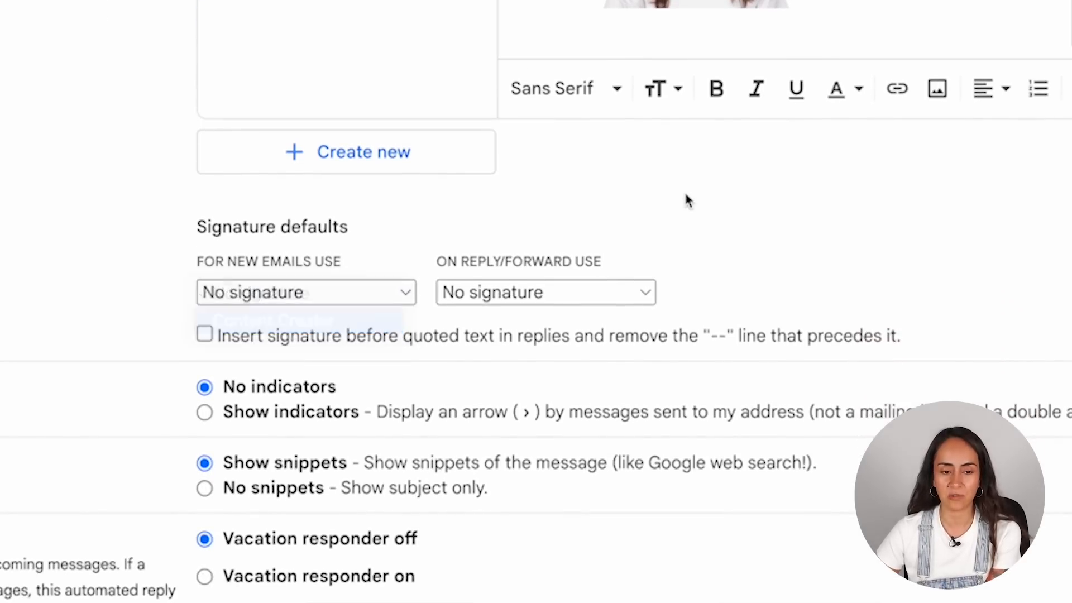
pyautogui.press('Tab')
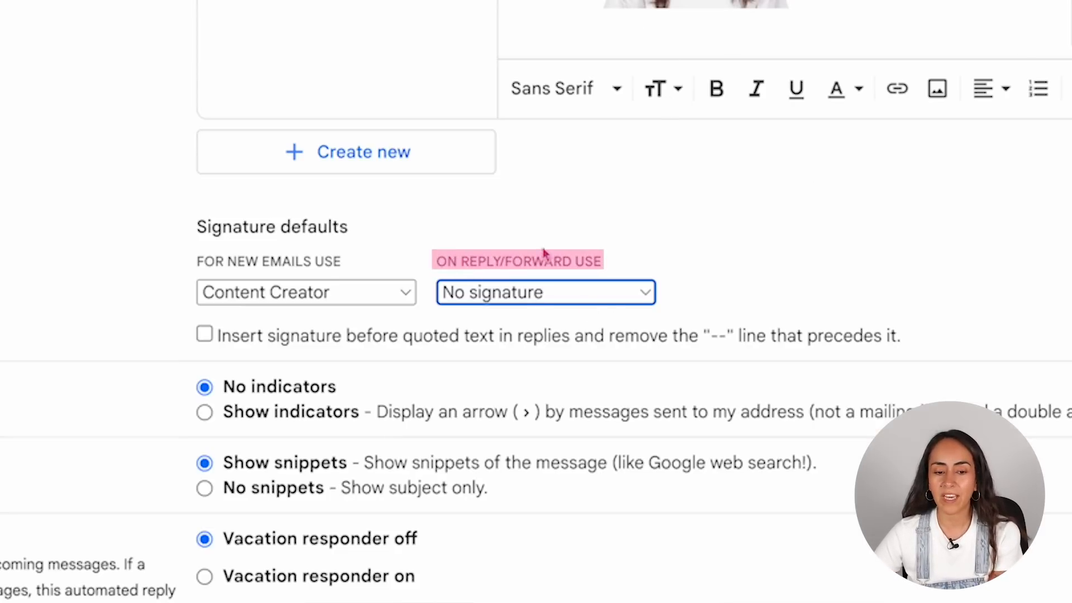
# Keep the reply/forward signature default at No signature and save the Gmail settings changes
pyautogui.click(647, 293)
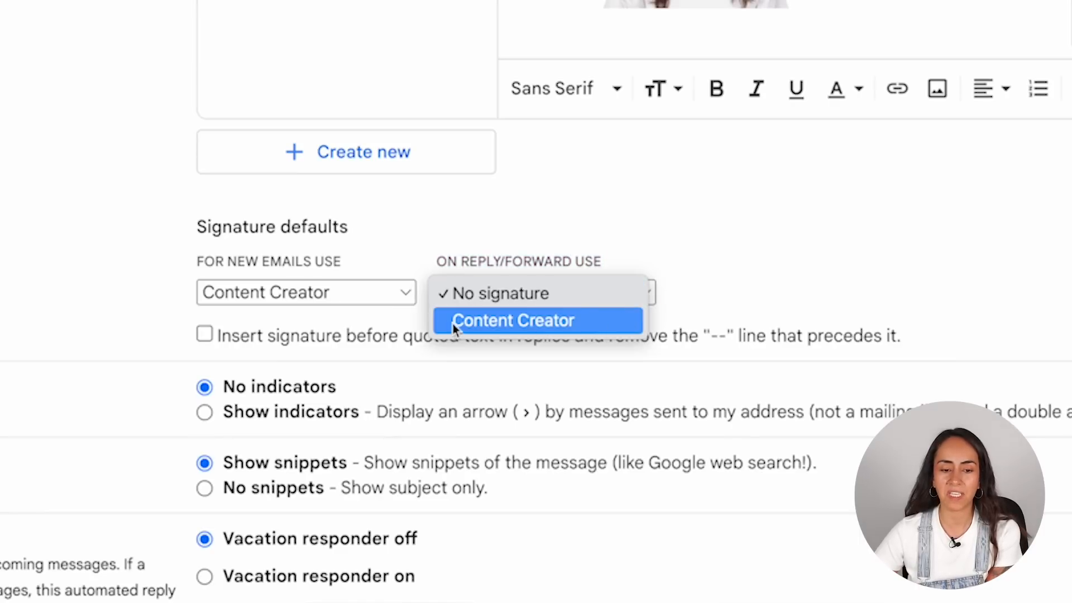
pyautogui.press('Escape')
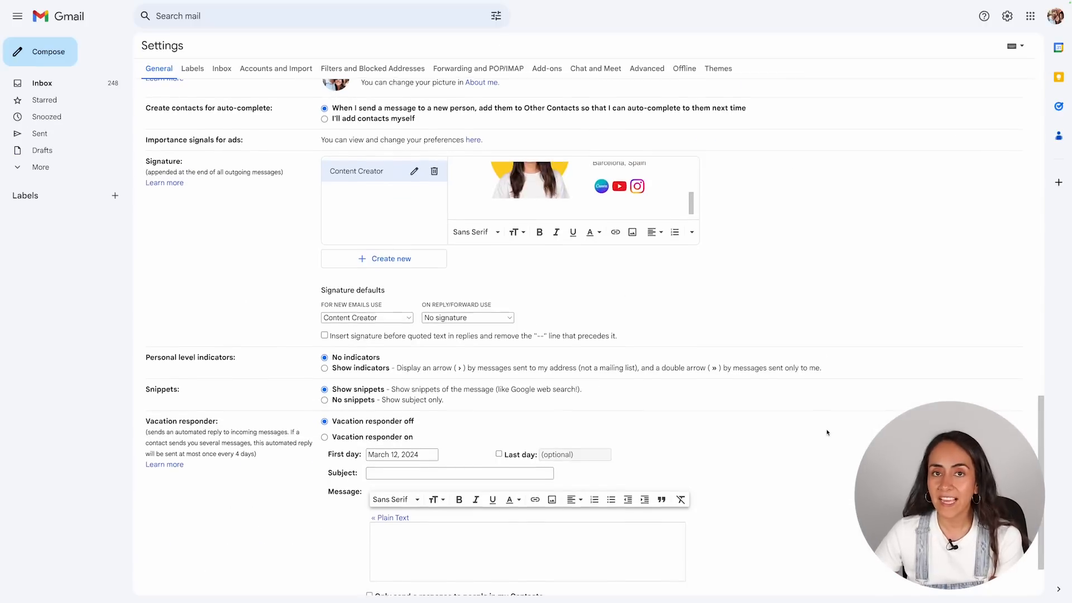
pyautogui.scroll(-2, 828, 435)
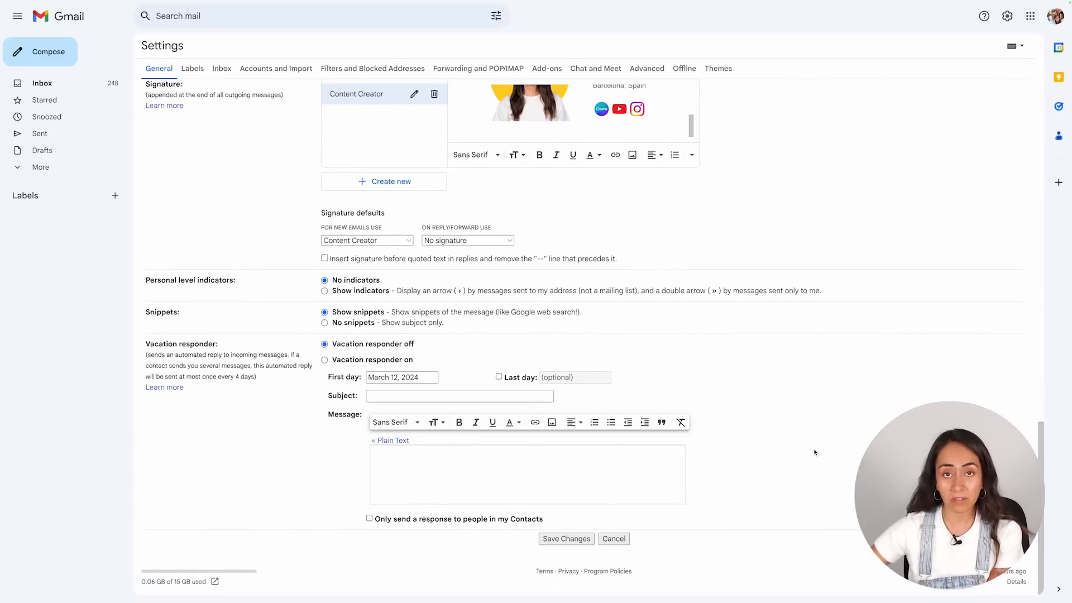
pyautogui.click(575, 542)
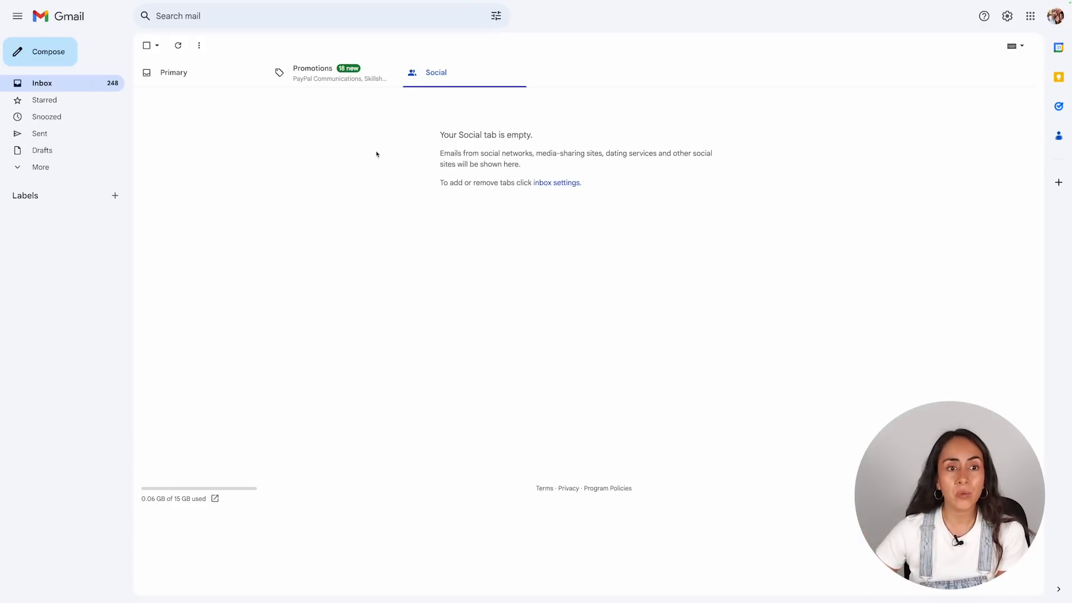
# Start a new email to check the signature and its website link in the message body
pyautogui.click(32, 52)
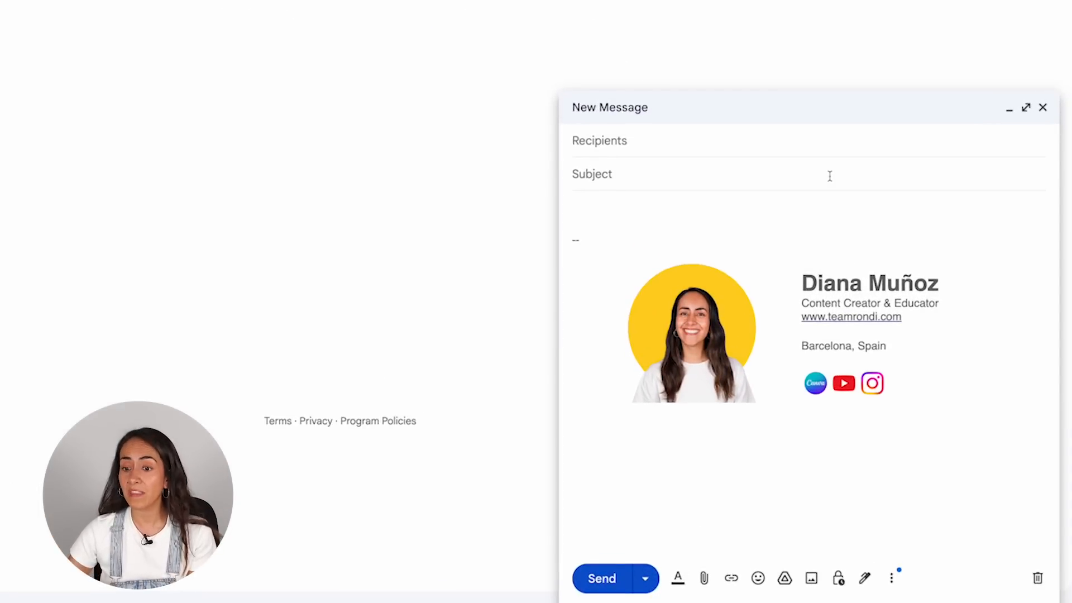
pyautogui.click(871, 316)
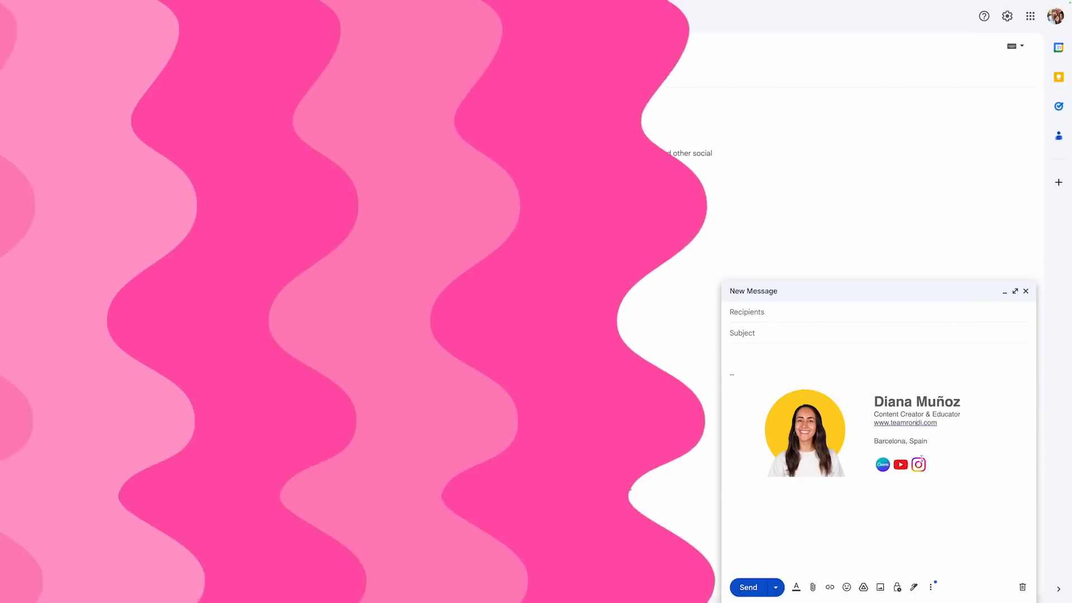